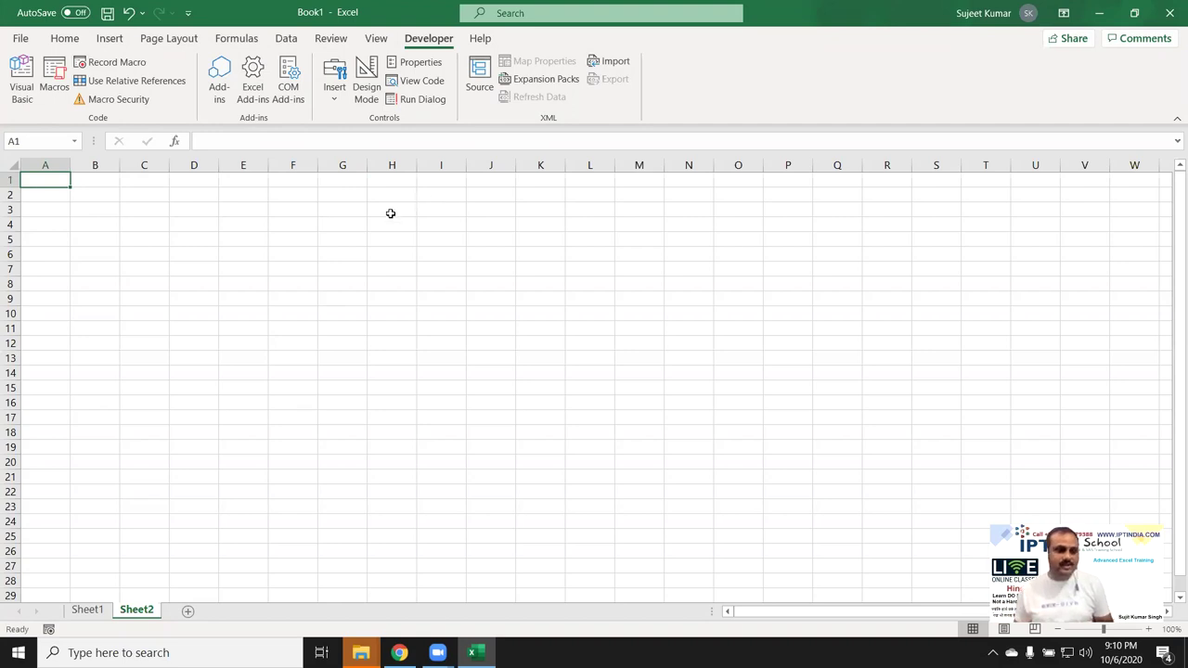
# Select an empty cell and begin recording Macro1.
pyautogui.click(330, 291)
pyautogui.click(139, 64)
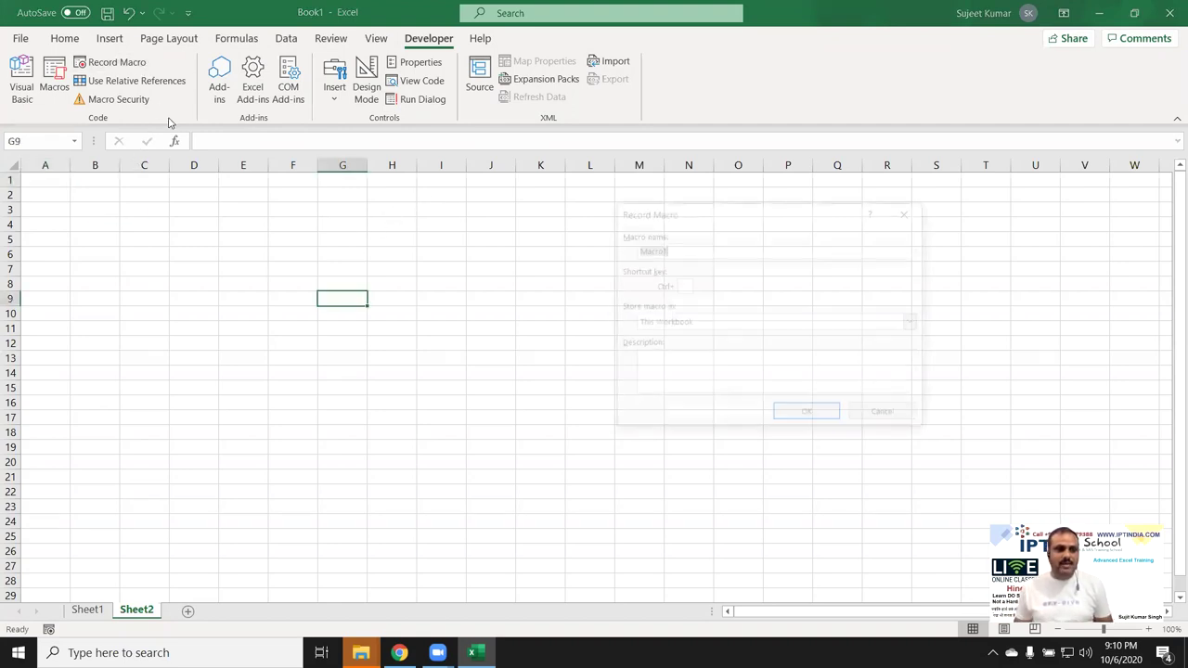
pyautogui.click(807, 415)
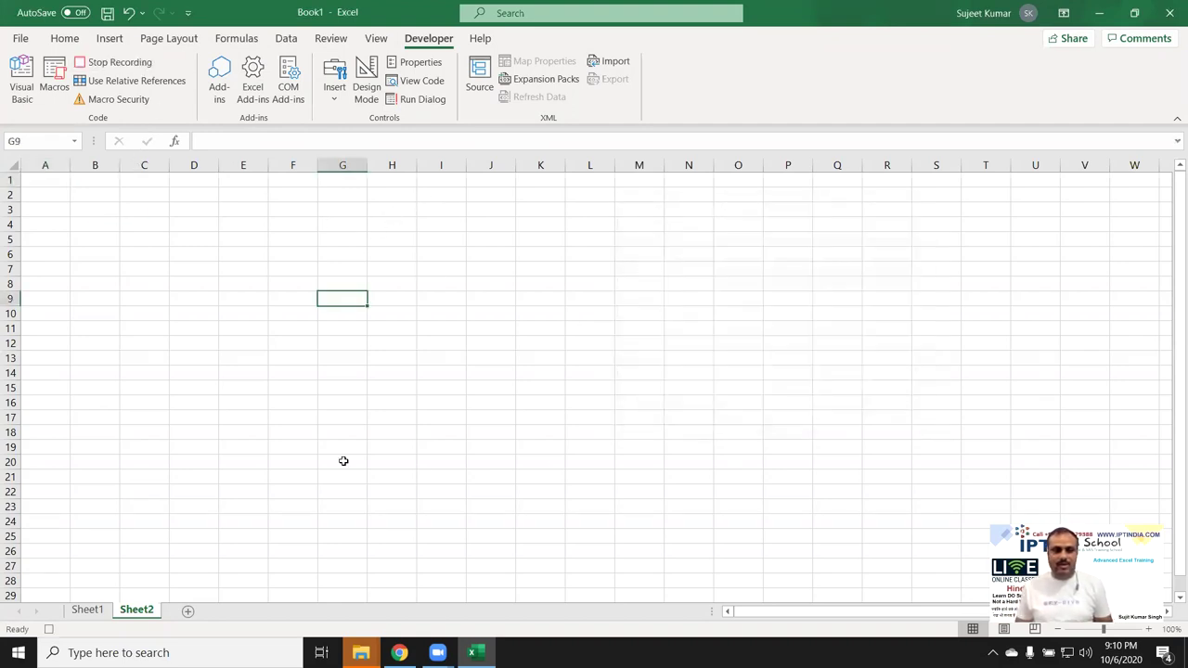
# Enter headers Name, Roll and Marks in A1:C1, stop recording, and list the macros.
pyautogui.click(52, 182)
pyautogui.write('Nmae')
pyautogui.press('BackSpace')
pyautogui.press('BackSpace')
pyautogui.press('BackSpace')
pyautogui.write('ame')
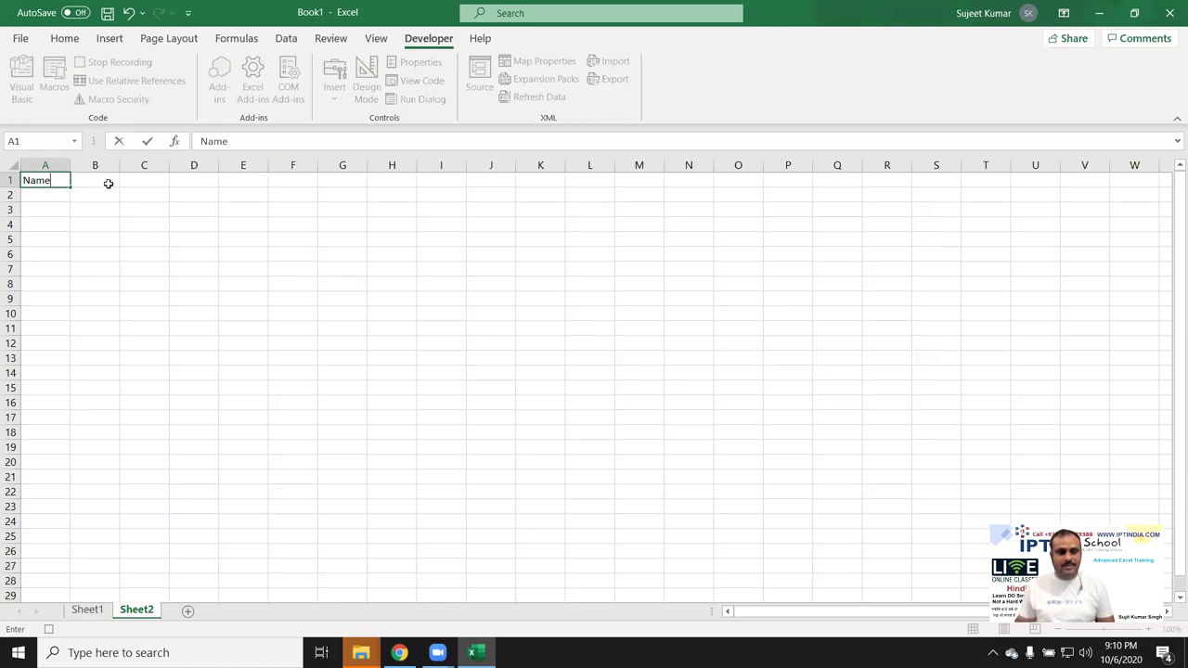
pyautogui.click(107, 183)
pyautogui.write('Roll')
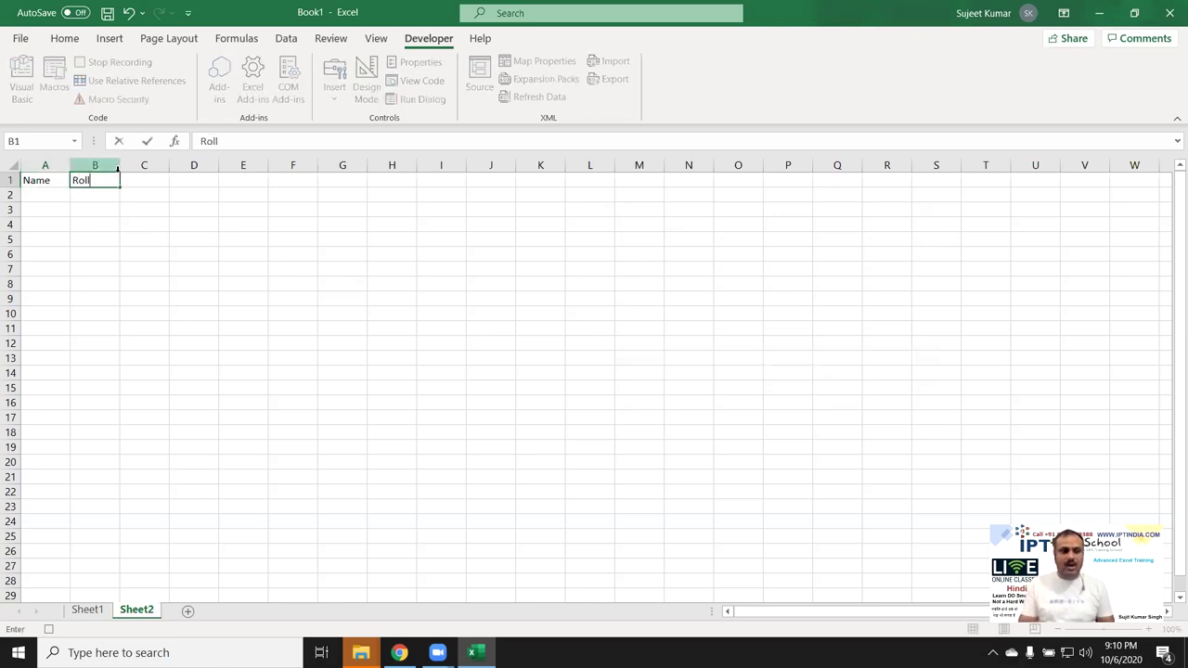
pyautogui.press('Tab')
pyautogui.write('Marks')
pyautogui.press('Return')
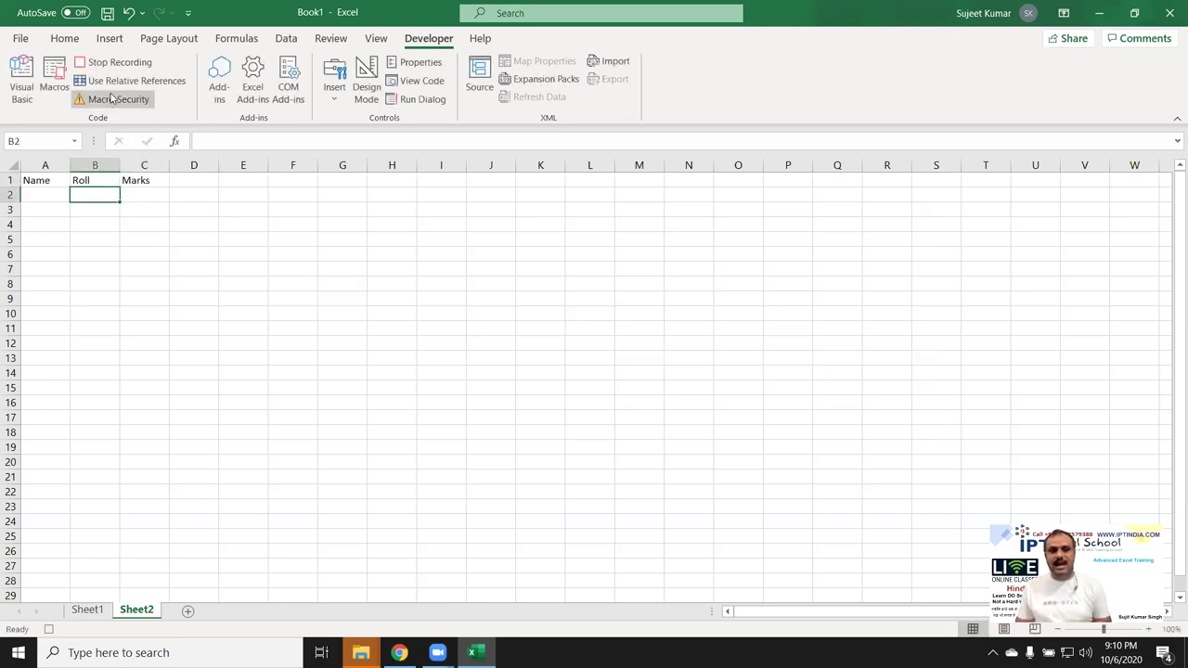
pyautogui.click(115, 62)
pyautogui.click(56, 88)
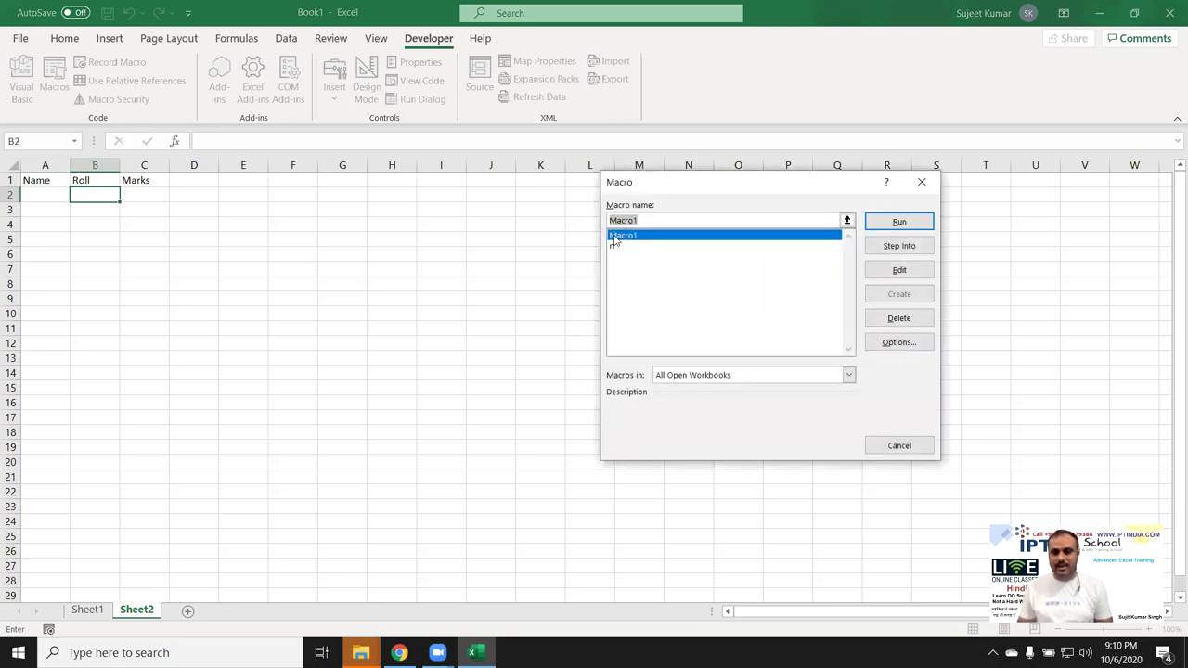
# Open Macro1's code and insert blank lines before End Sub.
pyautogui.click(898, 271)
pyautogui.moveTo(336, 237)
pyautogui.mouseDown()
pyautogui.moveTo(254, 164)
pyautogui.moveTo(224, 164)
pyautogui.mouseUp()
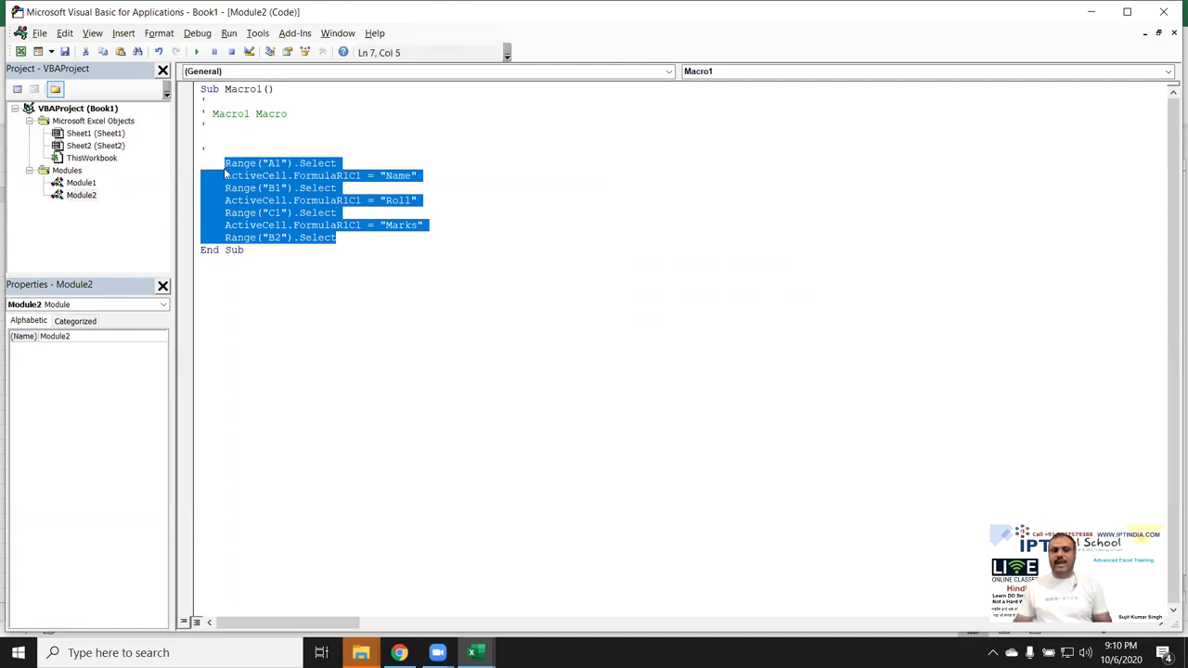
pyautogui.click(206, 251)
pyautogui.press('Return')
pyautogui.press('Return')
pyautogui.press('Return')
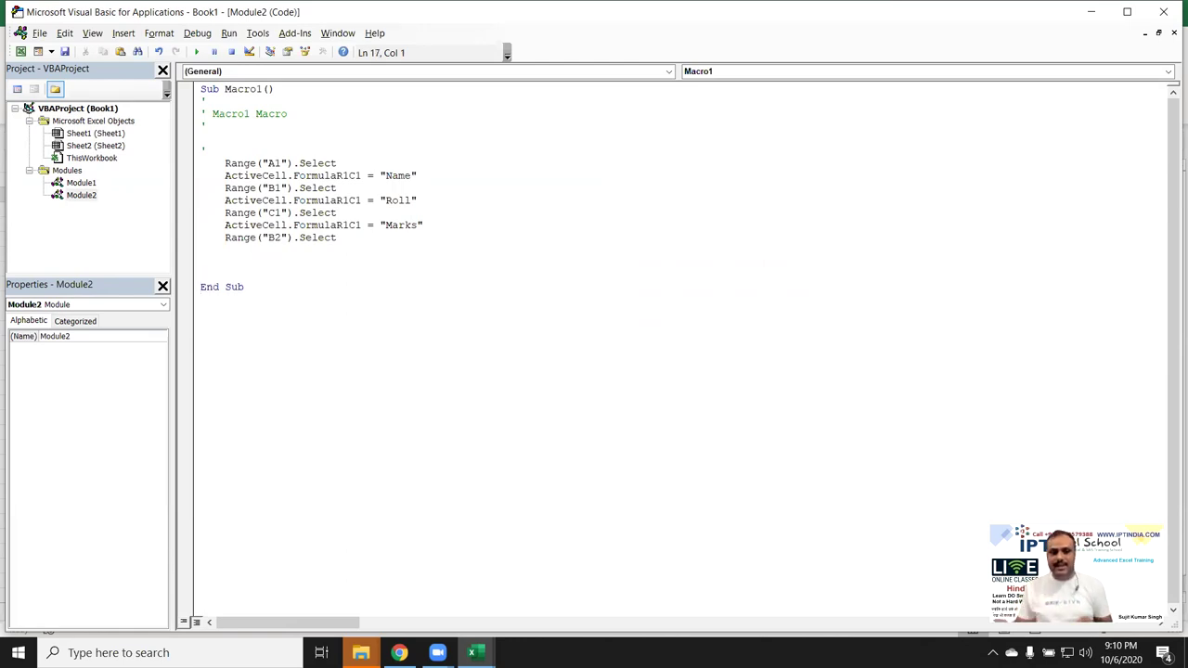
# Review Macro1's recorded statements such as FormulaR1C1, then return to Excel.
pyautogui.moveTo(342, 240); pyautogui.dragTo(249, 163)
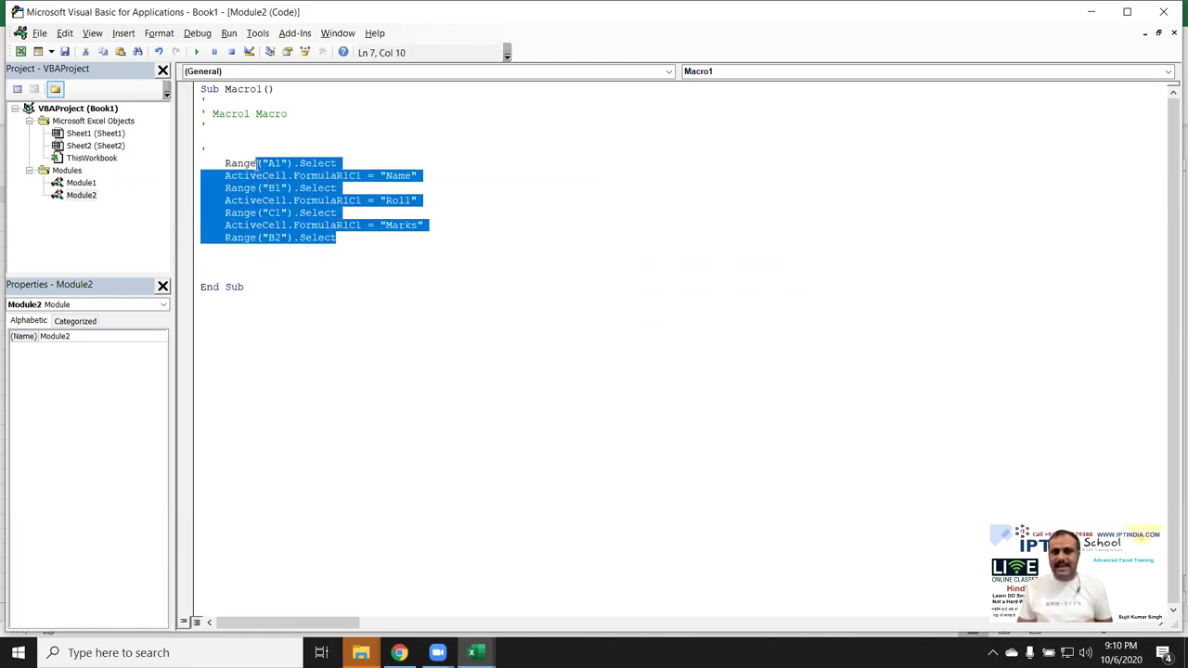
pyautogui.click(274, 226)
pyautogui.doubleClick(318, 226)
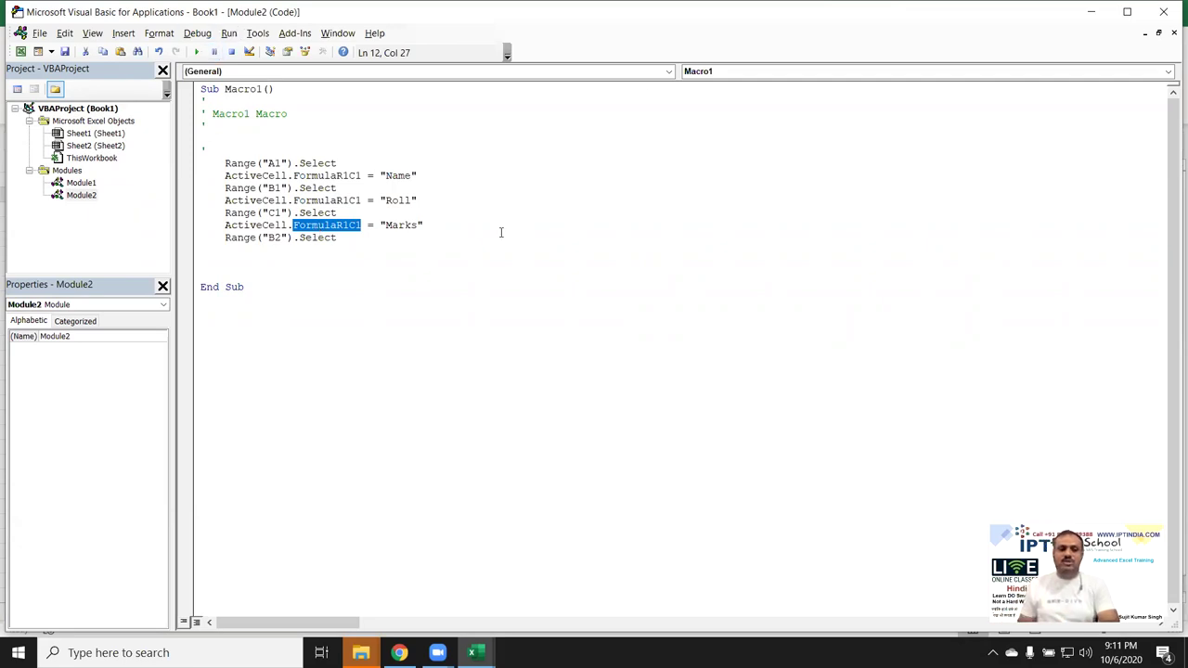
pyautogui.click(390, 264)
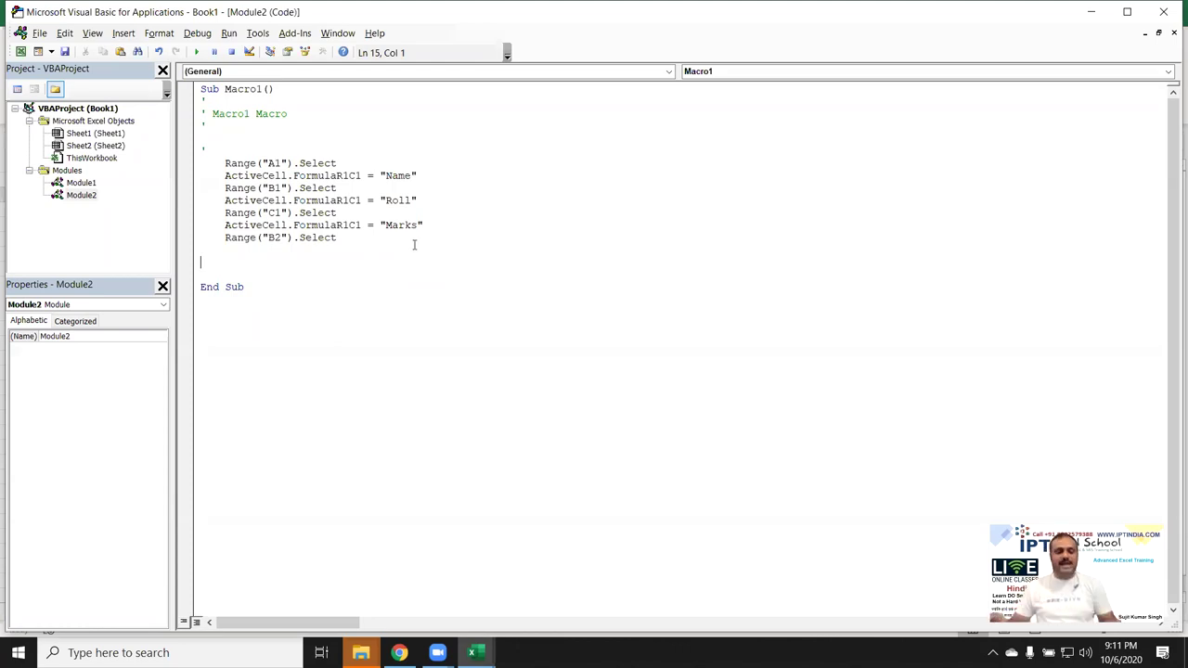
pyautogui.hotkey('alt', 'F11')
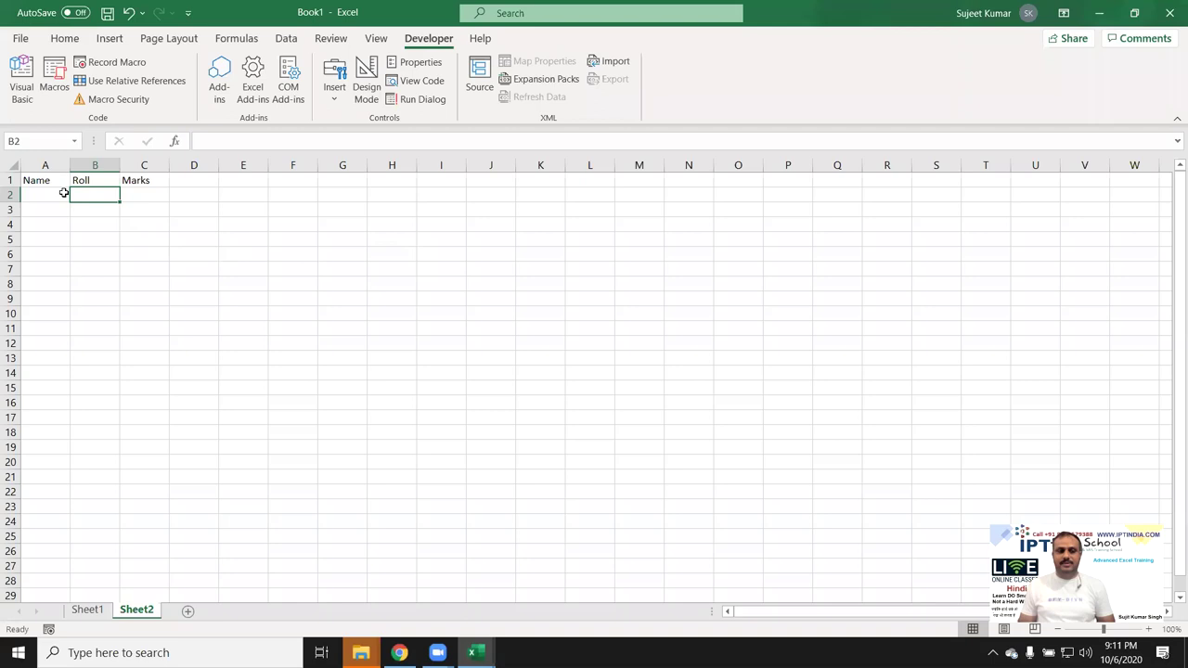
# Select the Name, Roll, Marks headers in A1:C1 and view the Home commands.
pyautogui.click(50, 185)
pyautogui.click(139, 178)
pyautogui.keyDown('shift'); pyautogui.click(70, 181); pyautogui.keyUp('shift')
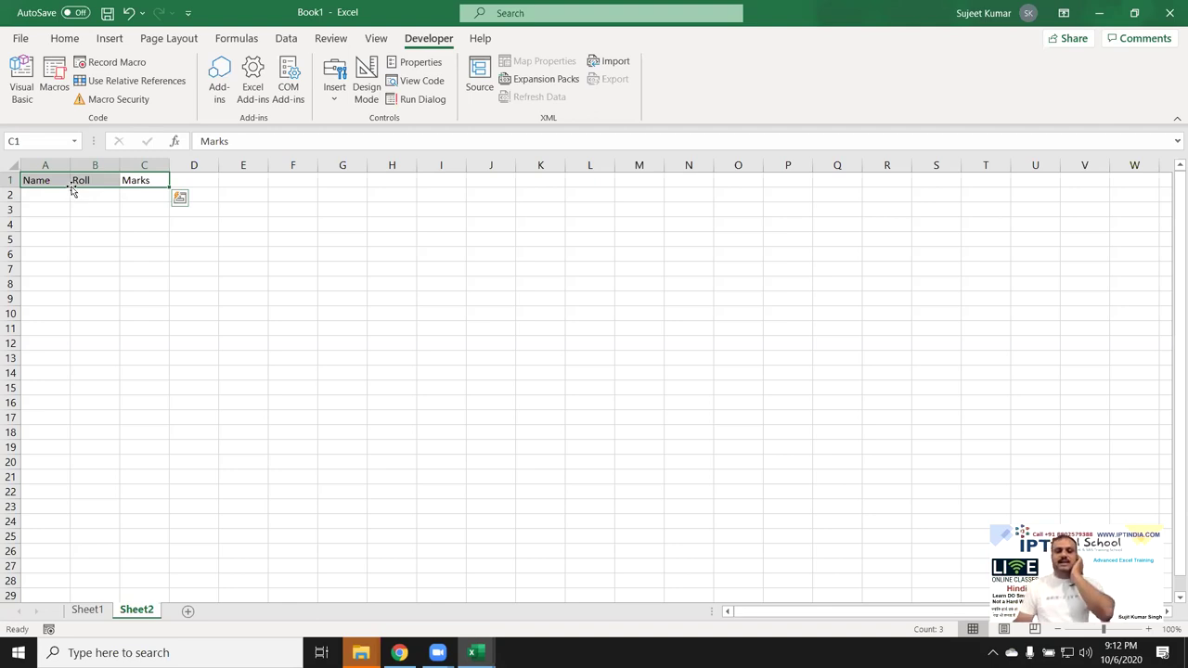
pyautogui.click(64, 38)
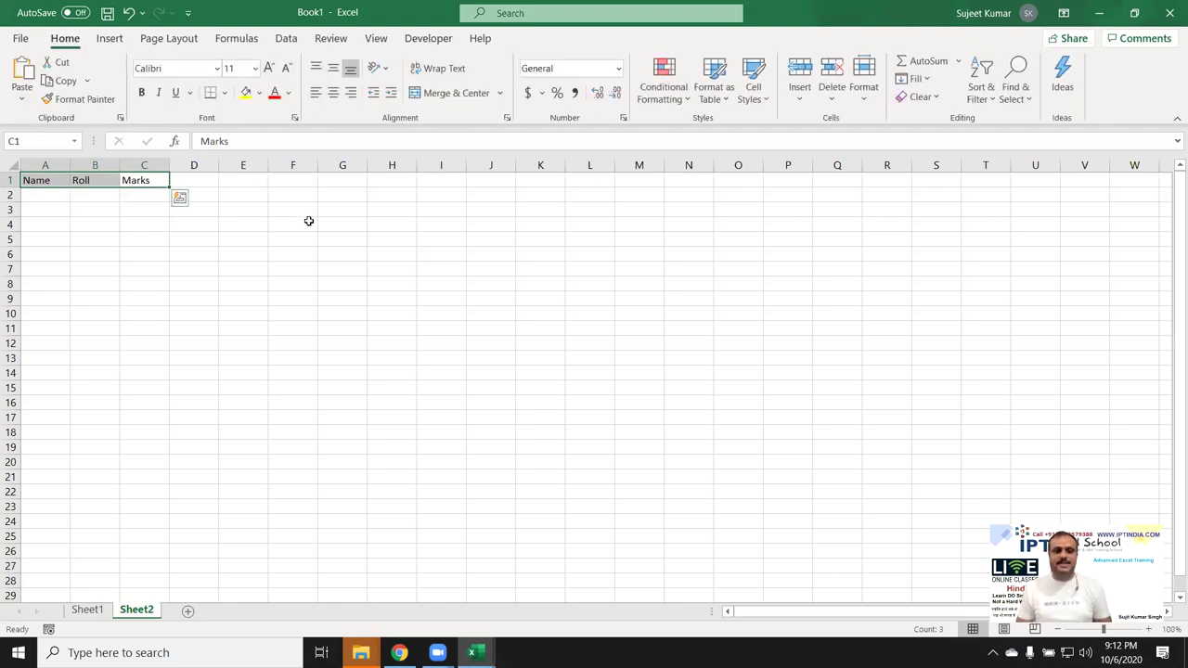
# Select empty cell C7 and set up recording Macro2 in This Workbook.
pyautogui.click(42, 180)
pyautogui.click(144, 270)
pyautogui.click(422, 39)
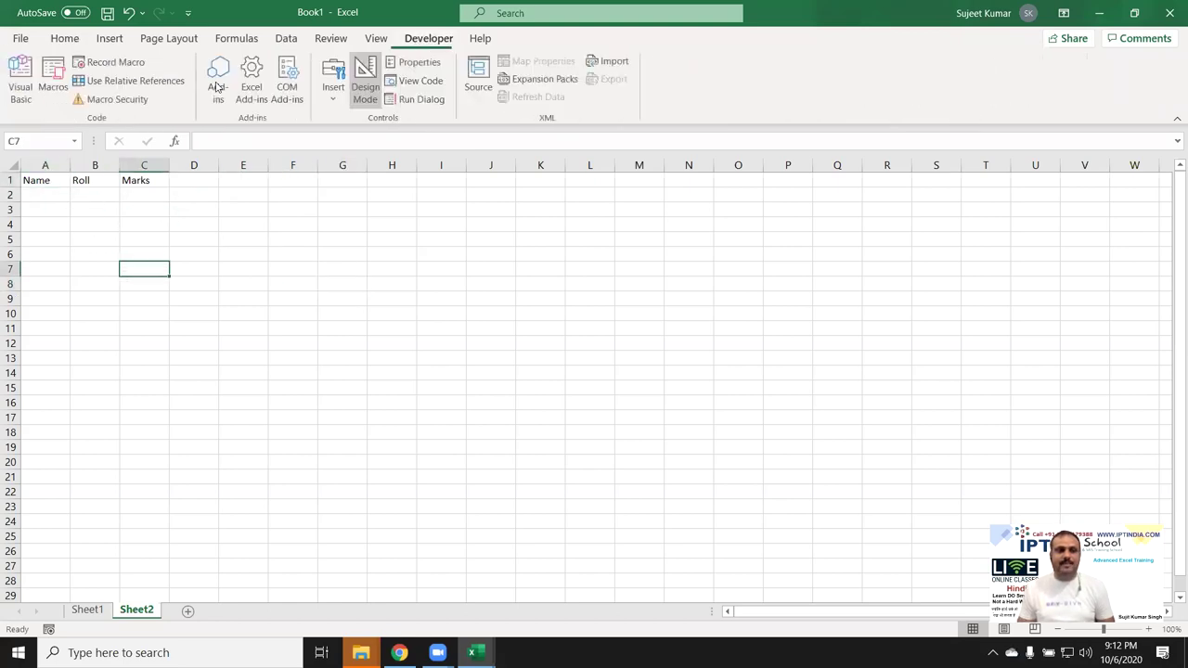
pyautogui.click(111, 62)
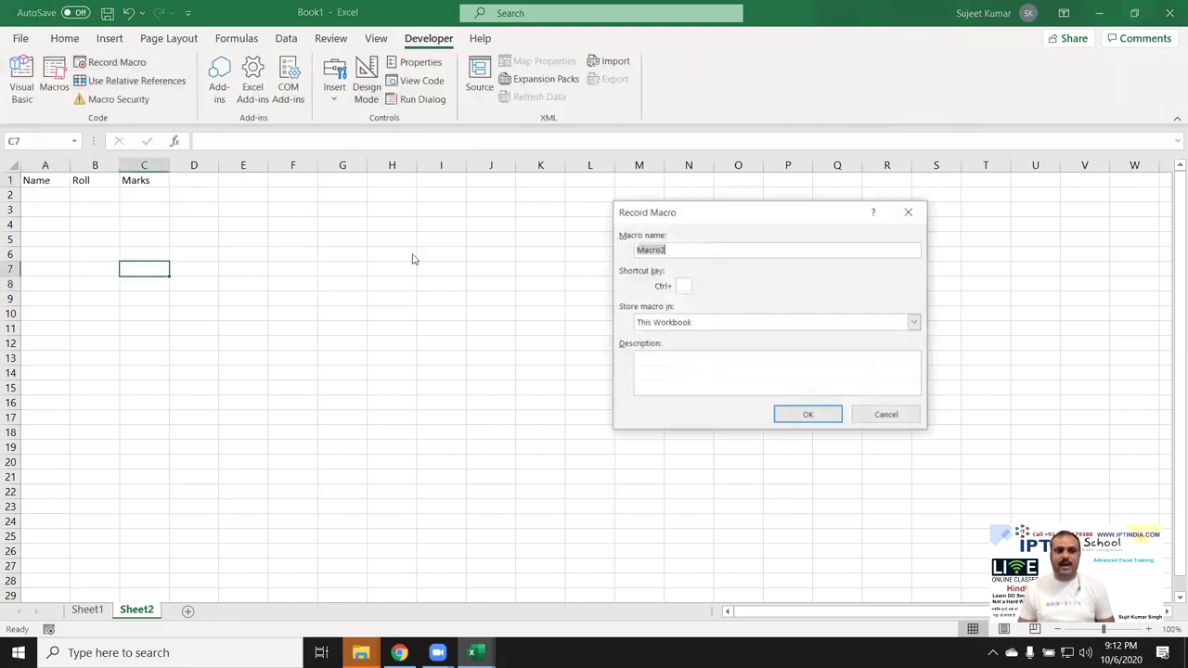
# Record Macro2 copying A1:C1 and pasting it as values into F7:H7.
pyautogui.click(804, 414)
pyautogui.moveTo(29, 181); pyautogui.dragTo(139, 180)
pyautogui.hotkey('ctrl', 'c')
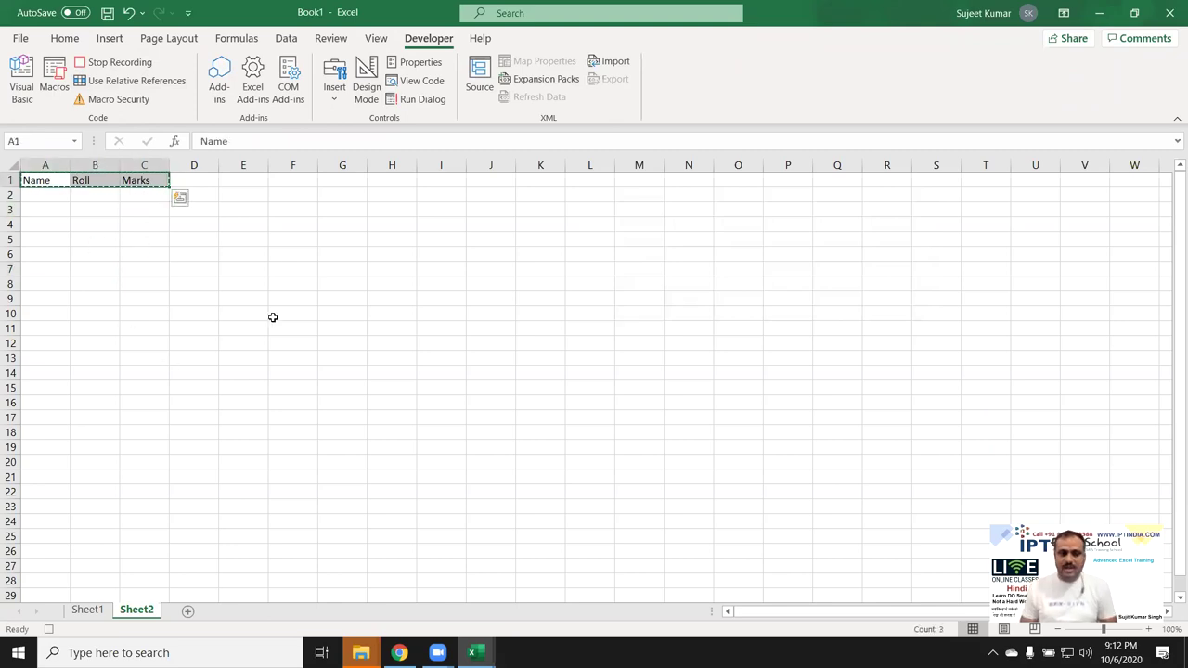
pyautogui.click(289, 267)
pyautogui.rightClick(288, 267)
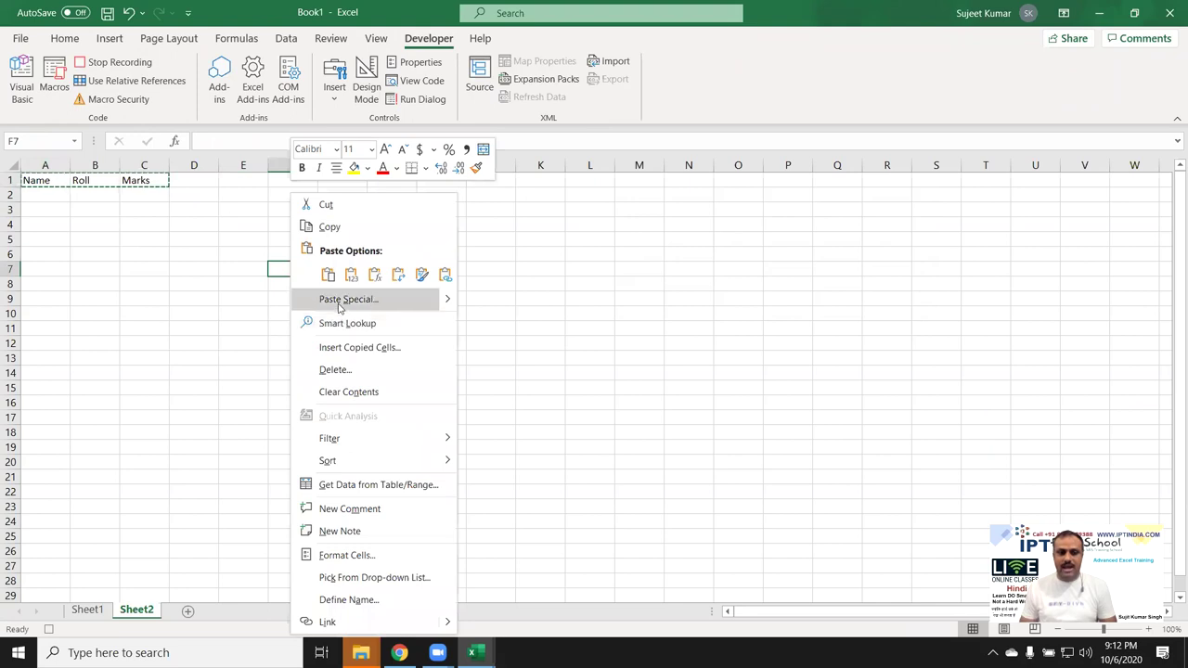
pyautogui.click(345, 299)
pyautogui.click(226, 243)
pyautogui.click(378, 409)
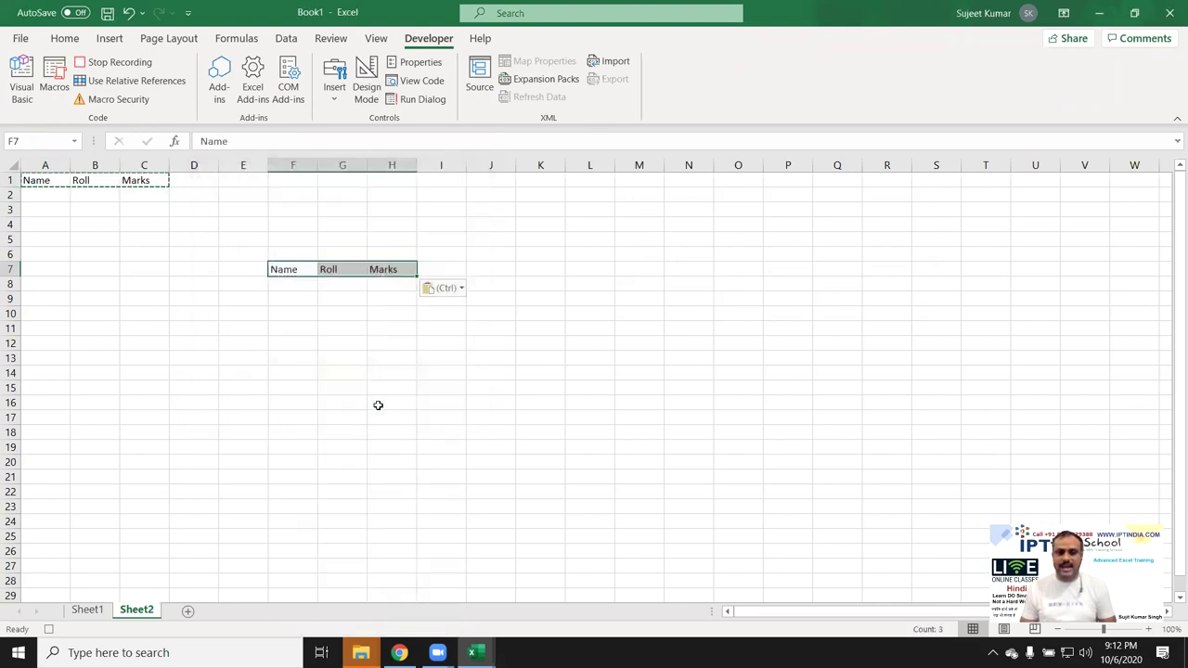
# Stop recording and open Macro2's code for editing.
pyautogui.click(48, 629)
pyautogui.click(53, 93)
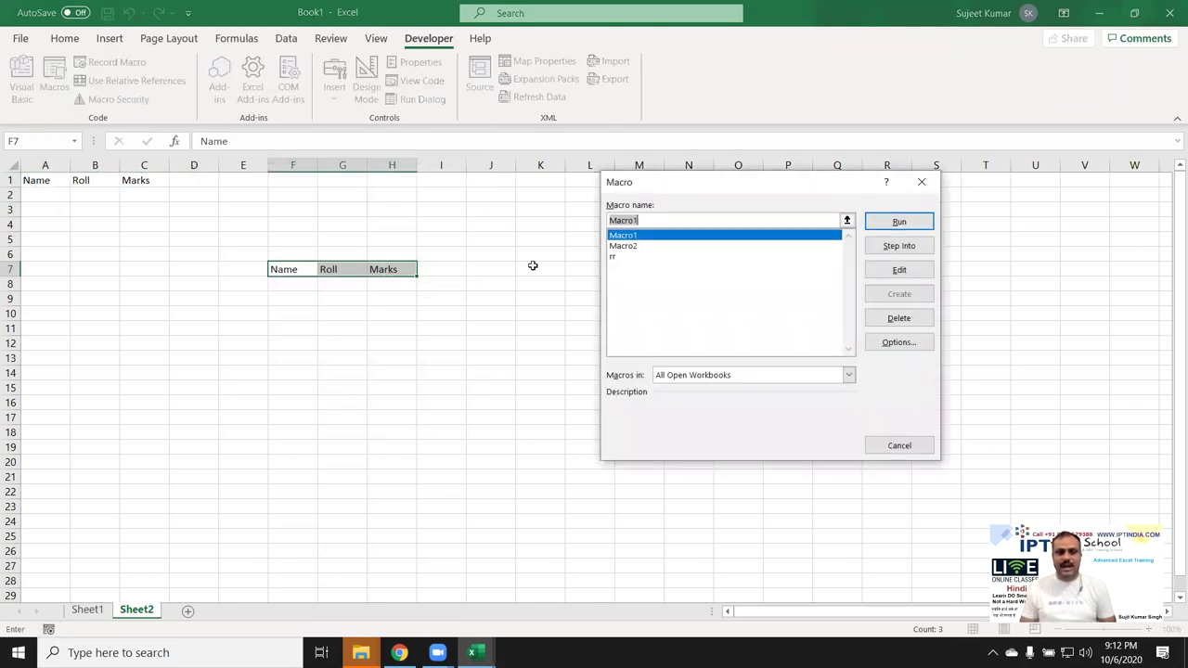
pyautogui.click(635, 246)
pyautogui.click(900, 269)
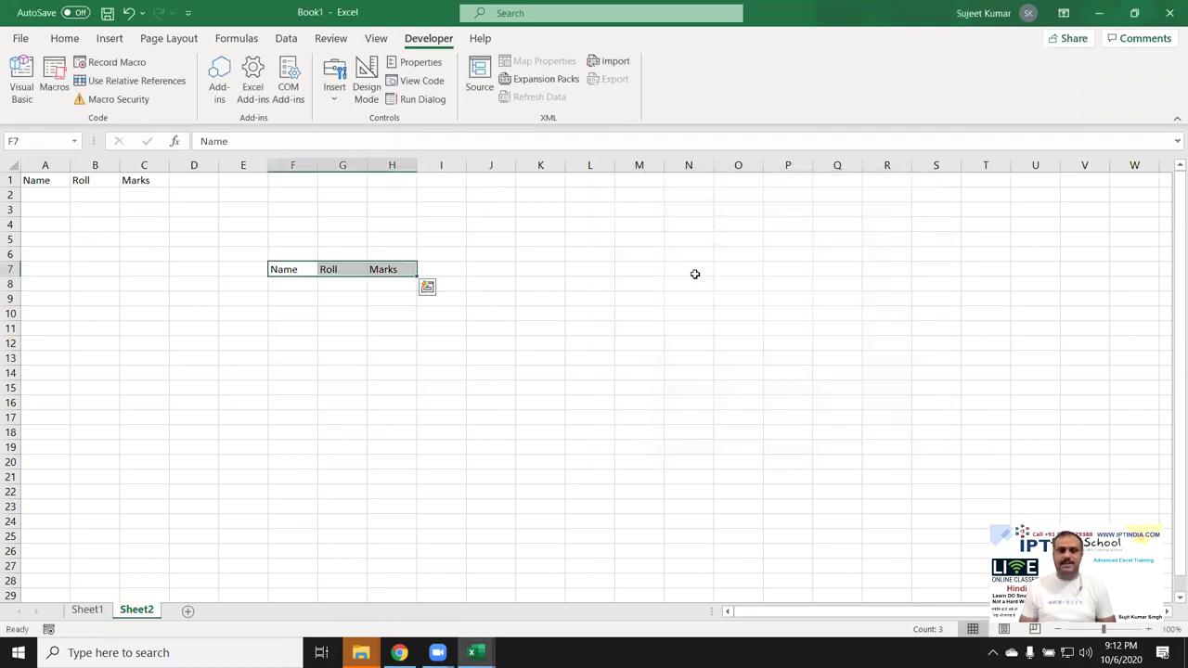
pyautogui.click(54, 93)
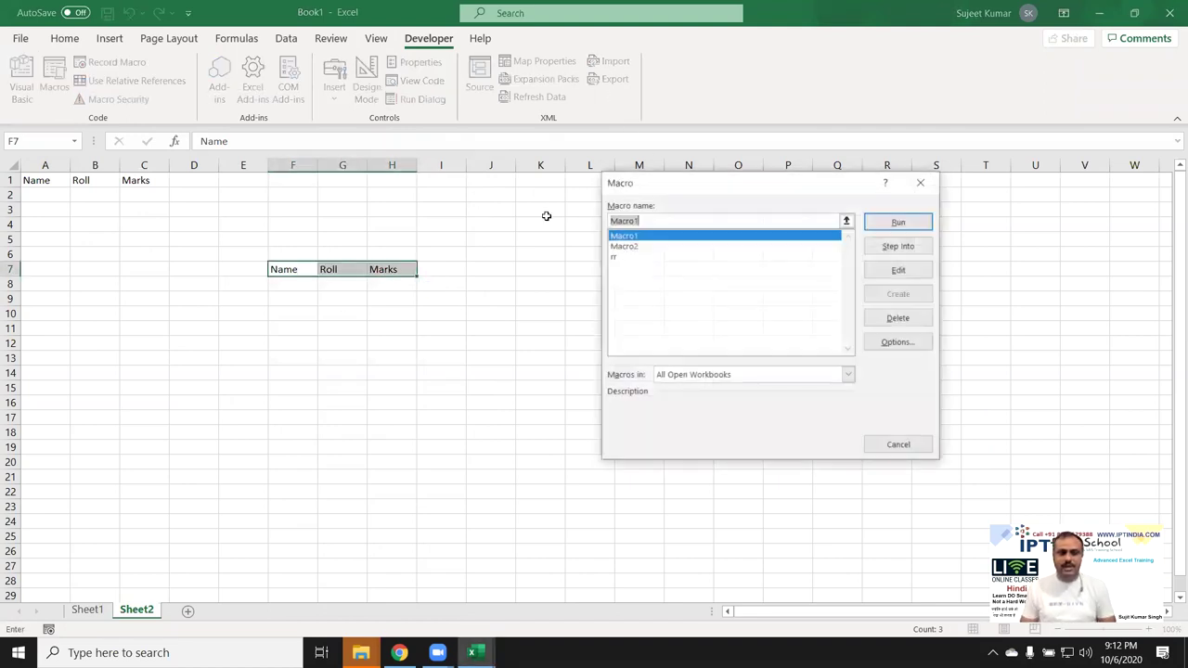
pyautogui.click(631, 246)
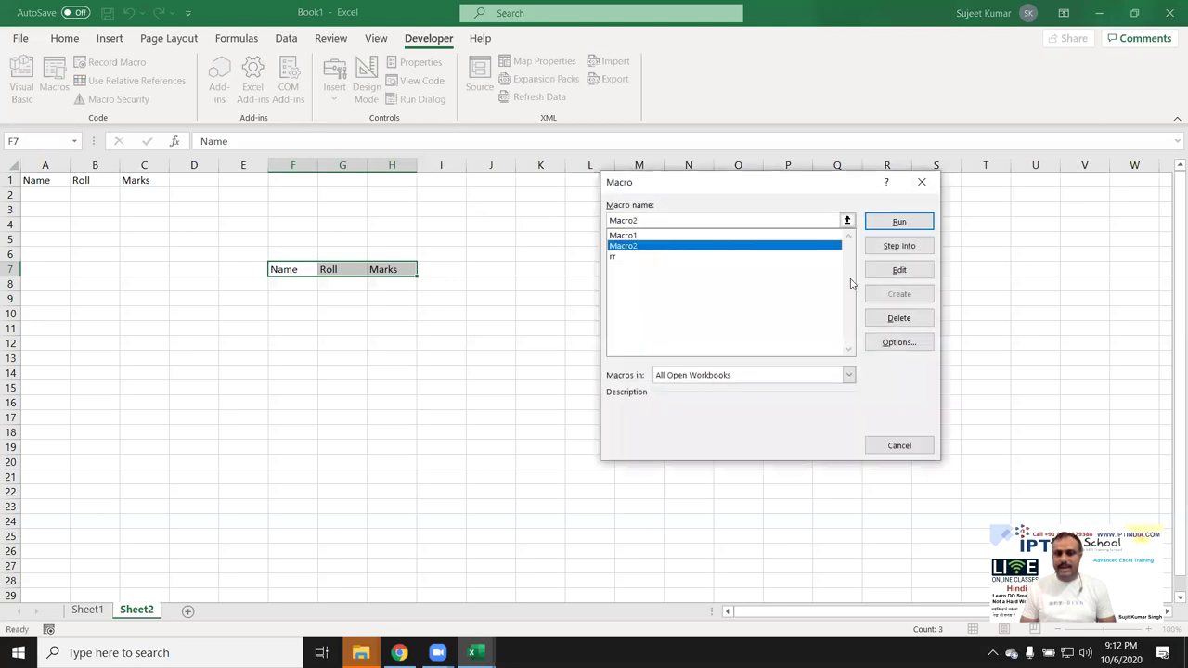
pyautogui.click(891, 270)
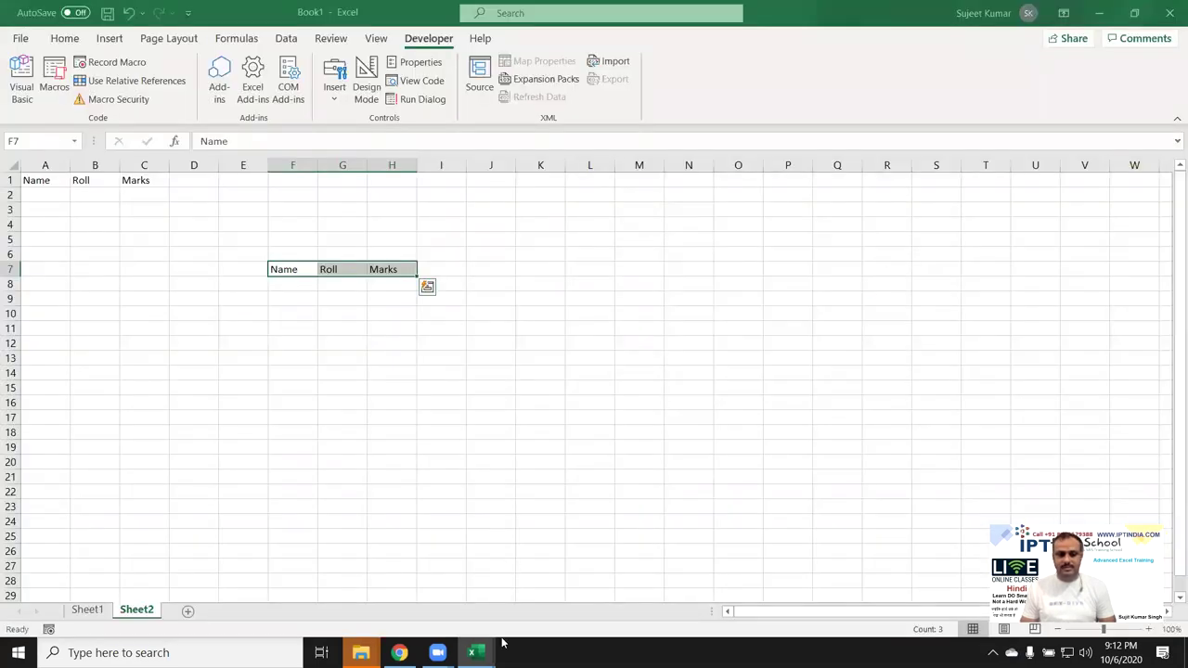
# Bring the VBA editor forward and highlight Macro2's Range("A1:C1").Select and xlPasteValues code.
pyautogui.moveTo(472, 653)
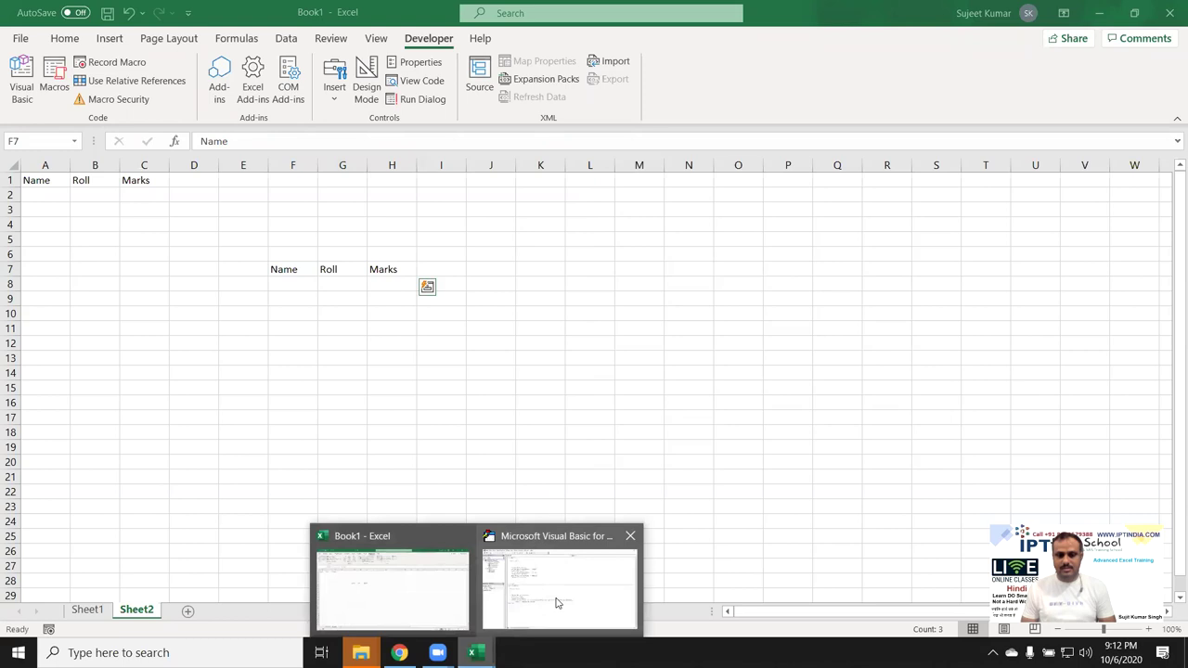
pyautogui.click(559, 603)
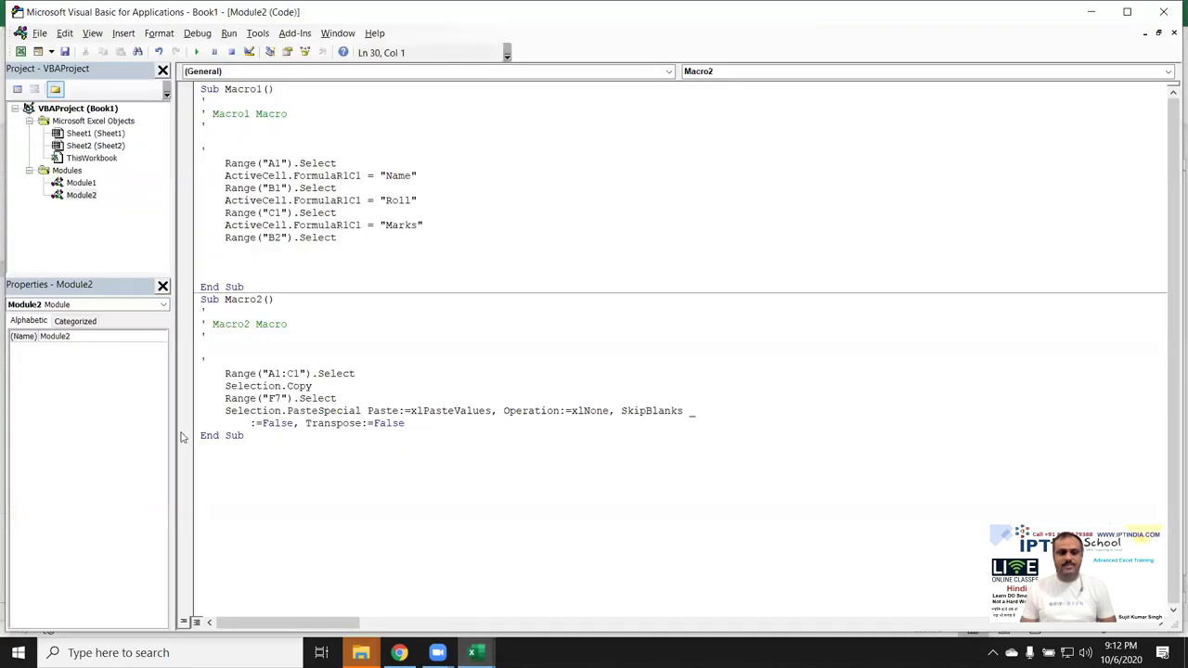
pyautogui.moveTo(220, 374)
pyautogui.mouseDown()
pyautogui.moveTo(363, 371)
pyautogui.moveTo(224, 386)
pyautogui.moveTo(336, 398)
pyautogui.moveTo(201, 411)
pyautogui.mouseUp()
pyautogui.moveTo(300, 411); pyautogui.dragTo(416, 411)
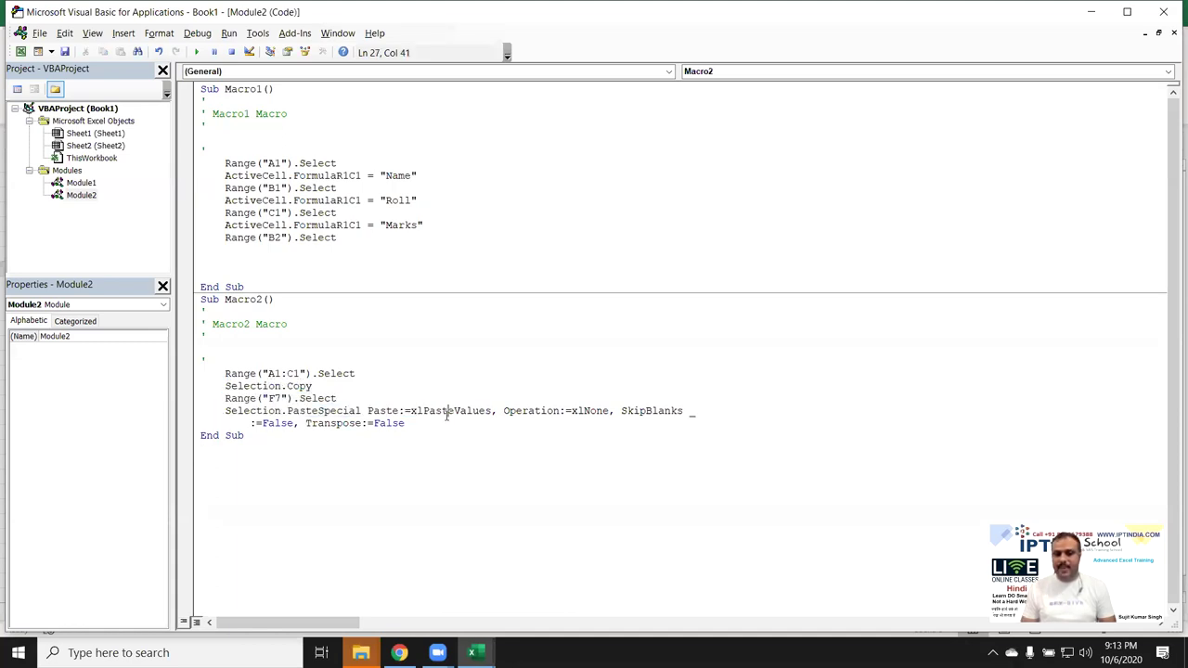
pyautogui.doubleClick(446, 418)
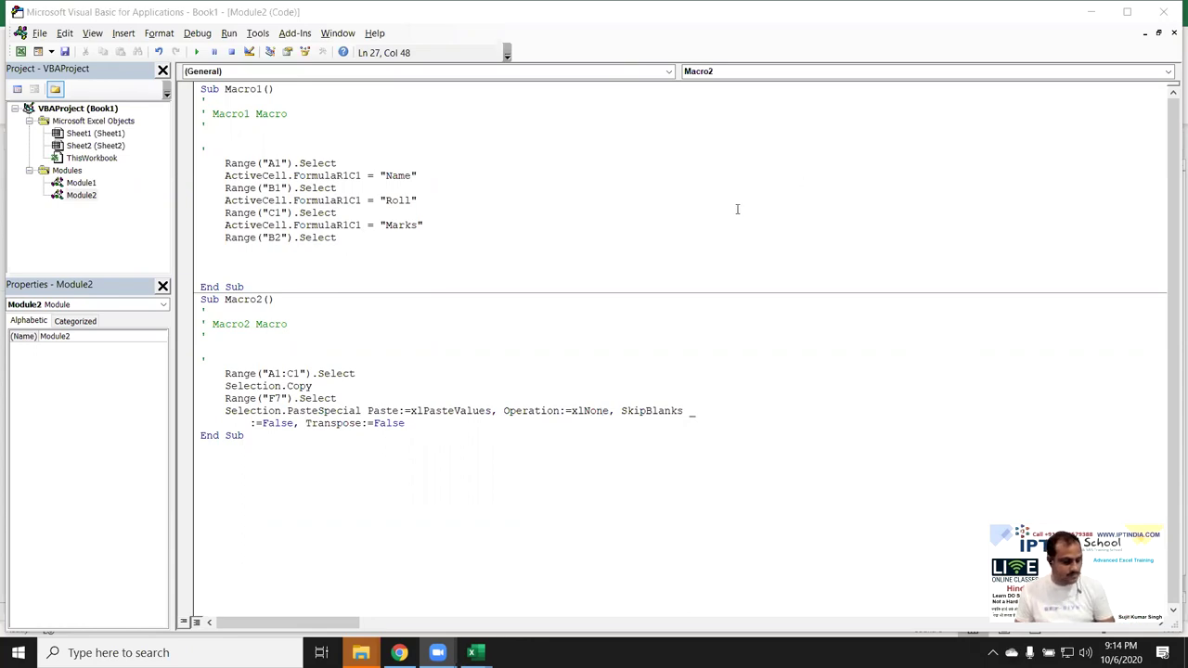
# Switch back to Excel and inspect the pasted Name value in F7.
pyautogui.click(272, 401)
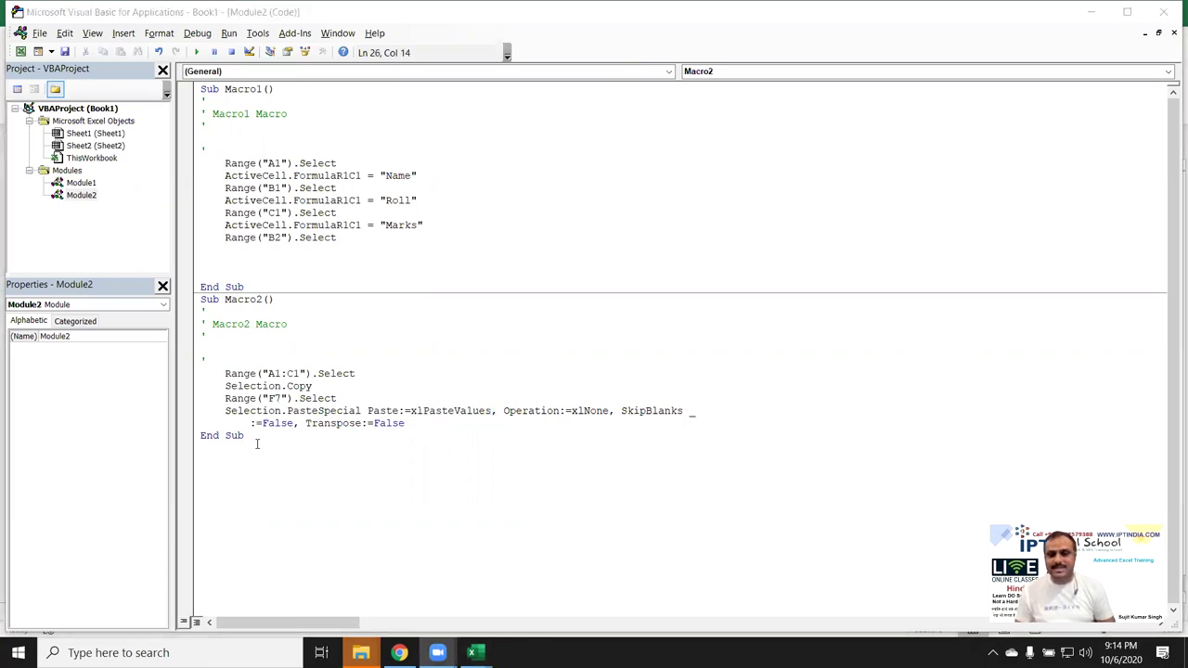
pyautogui.hotkey('alt', 'Tab')
pyautogui.click(306, 321)
pyautogui.click(292, 269)
pyautogui.rightClick(293, 276)
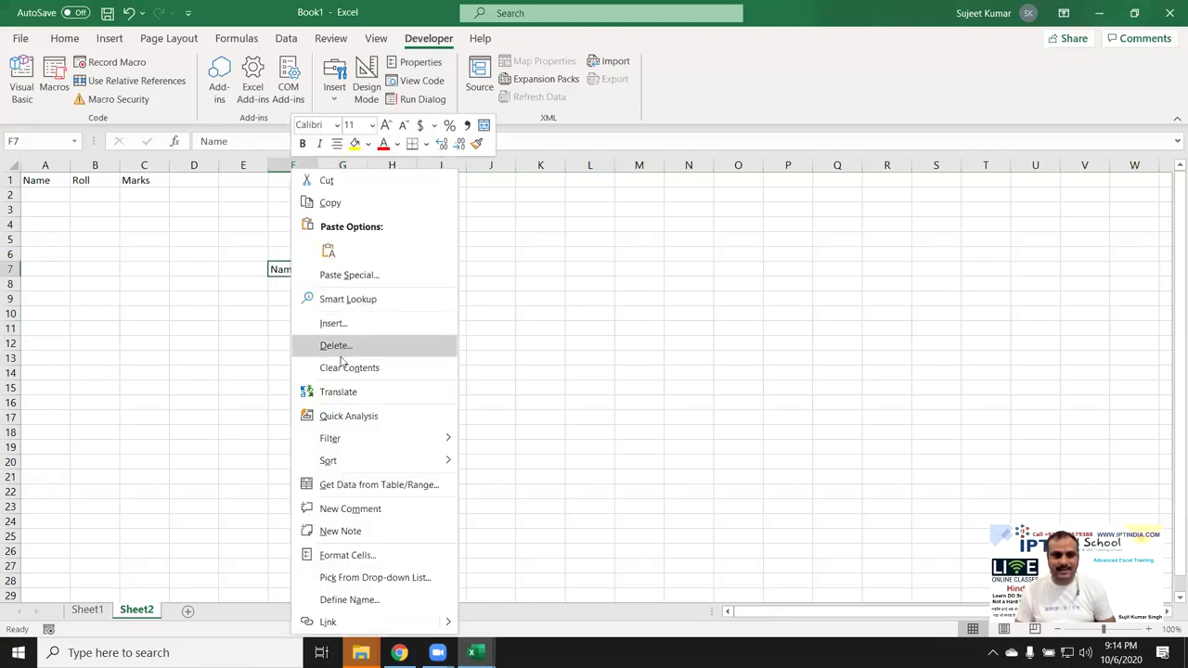
pyautogui.click(243, 330)
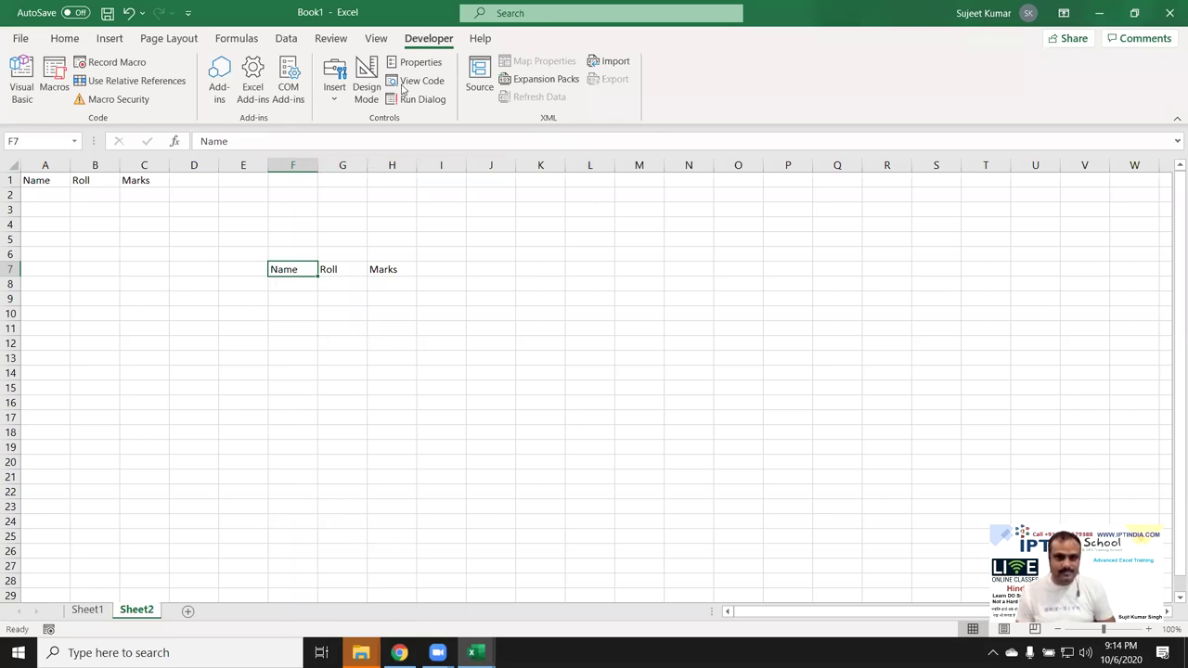
pyautogui.hotkey('alt', 'Tab')
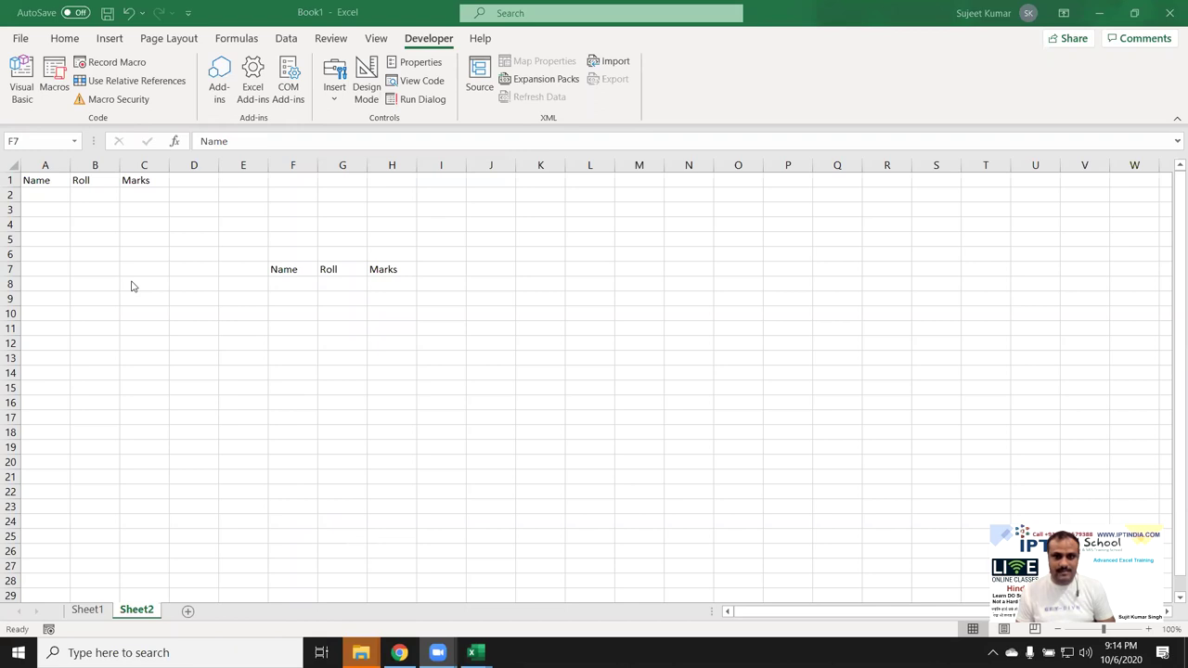
pyautogui.hotkey('alt', 'Tab')
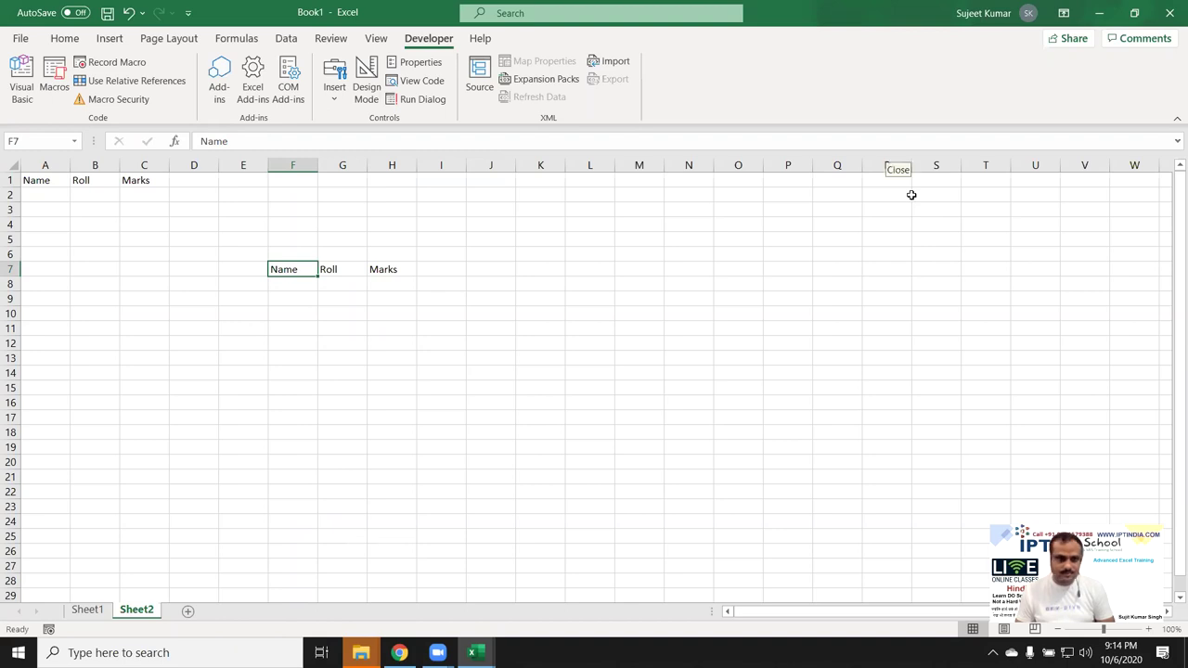
# Delete the pasted headers from F6:I8 and go to Sheet1.
pyautogui.click(297, 259)
pyautogui.moveTo(298, 259); pyautogui.dragTo(424, 286)
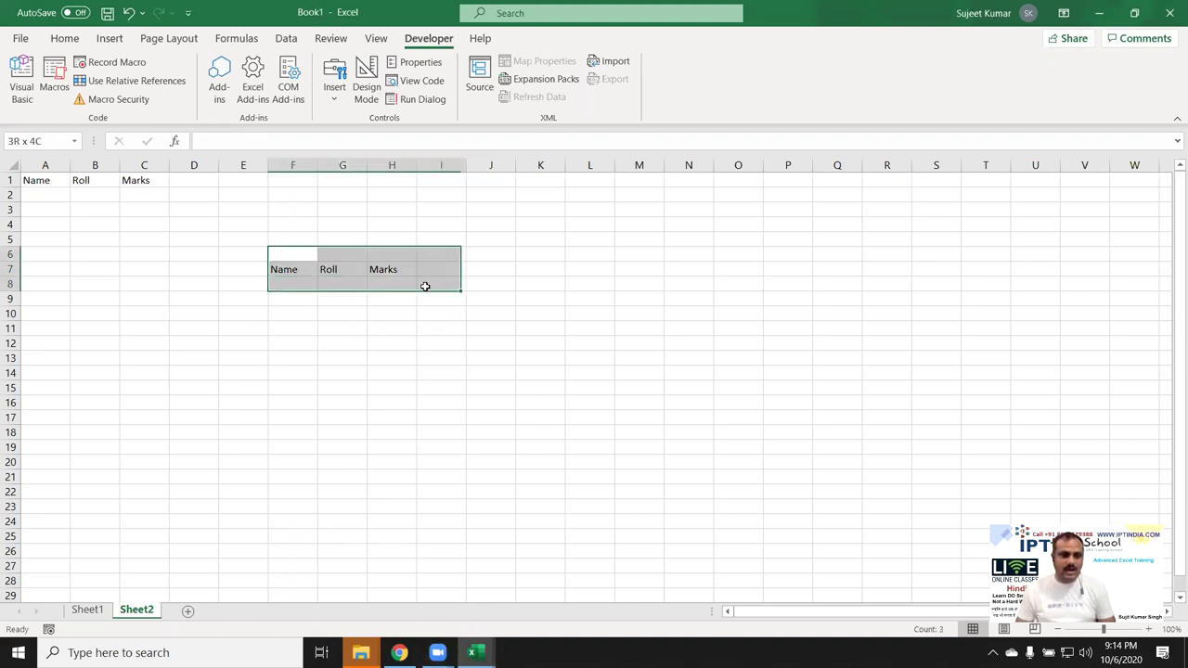
pyautogui.press('Delete')
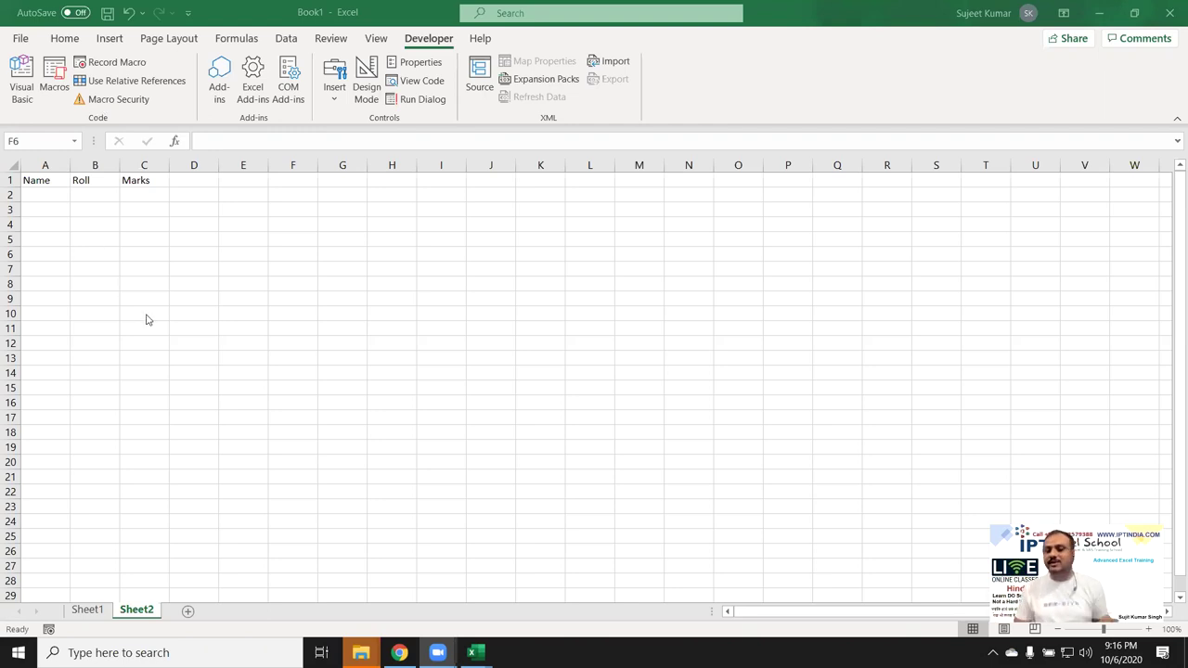
pyautogui.click(86, 612)
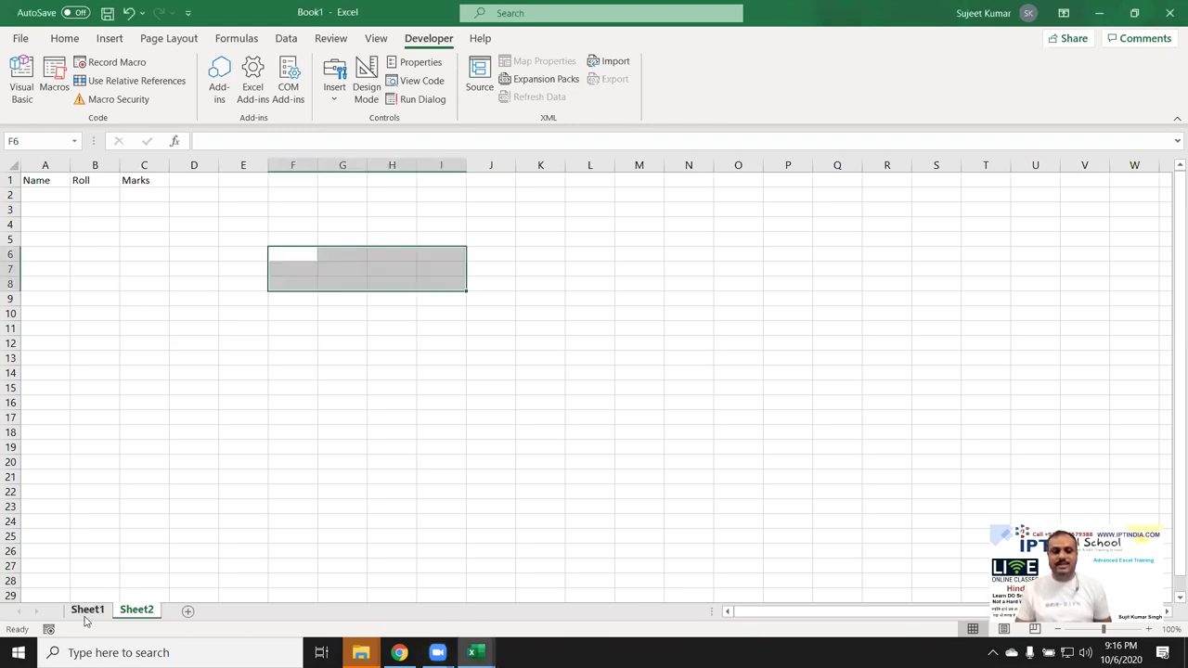
pyautogui.click(193, 362)
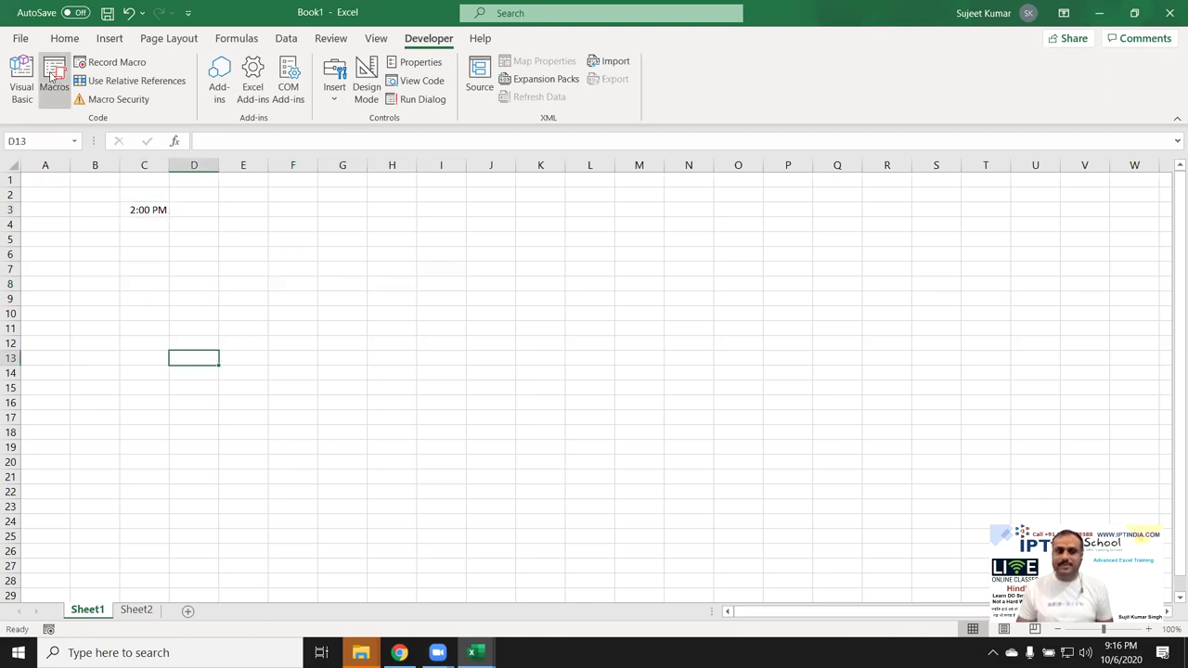
pyautogui.click(26, 46)
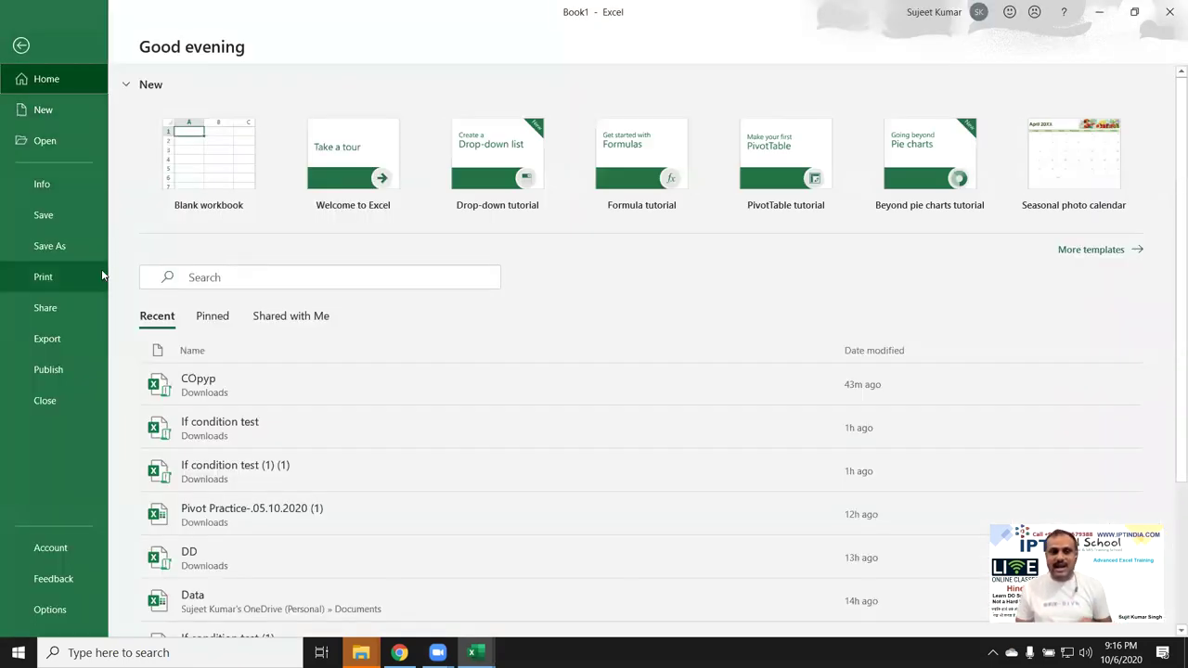
pyautogui.scroll(-1, 420, 431)
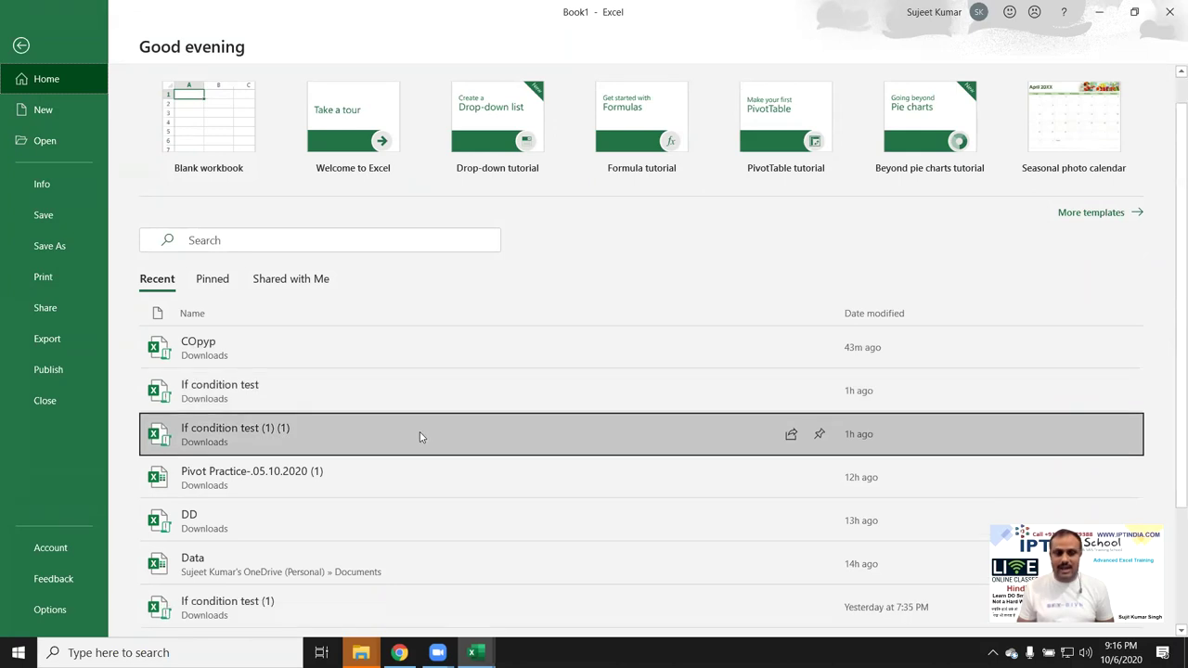
pyautogui.scroll(-1, 419, 484)
pyautogui.scroll(-1, 417, 446)
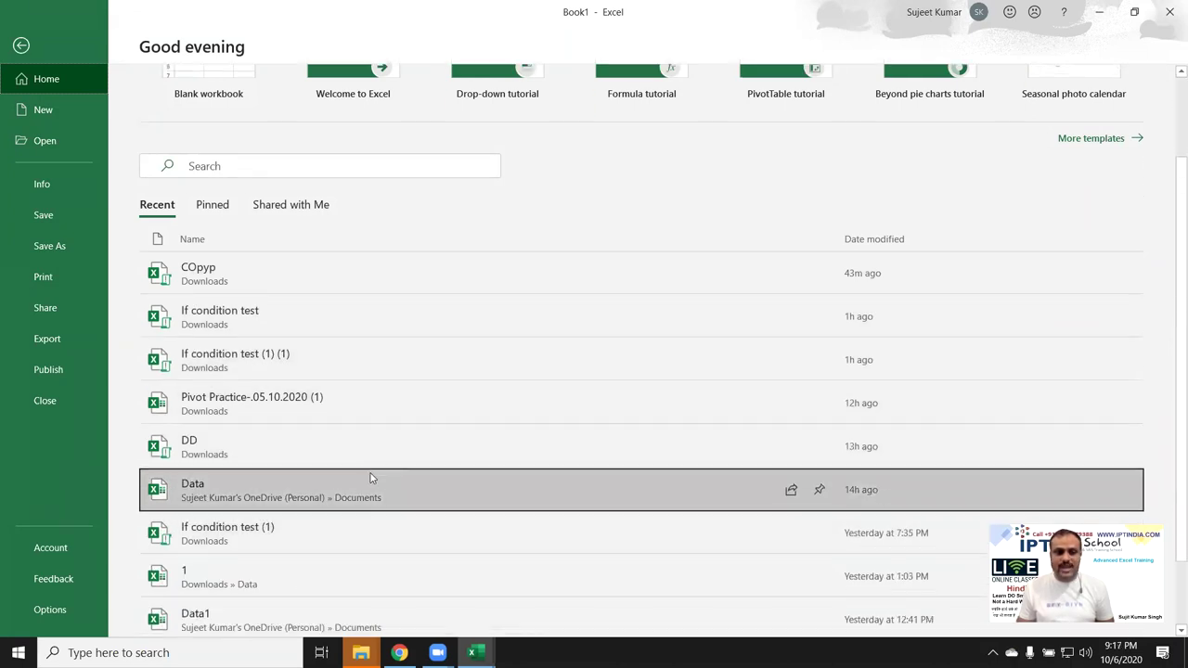
pyautogui.click(321, 455)
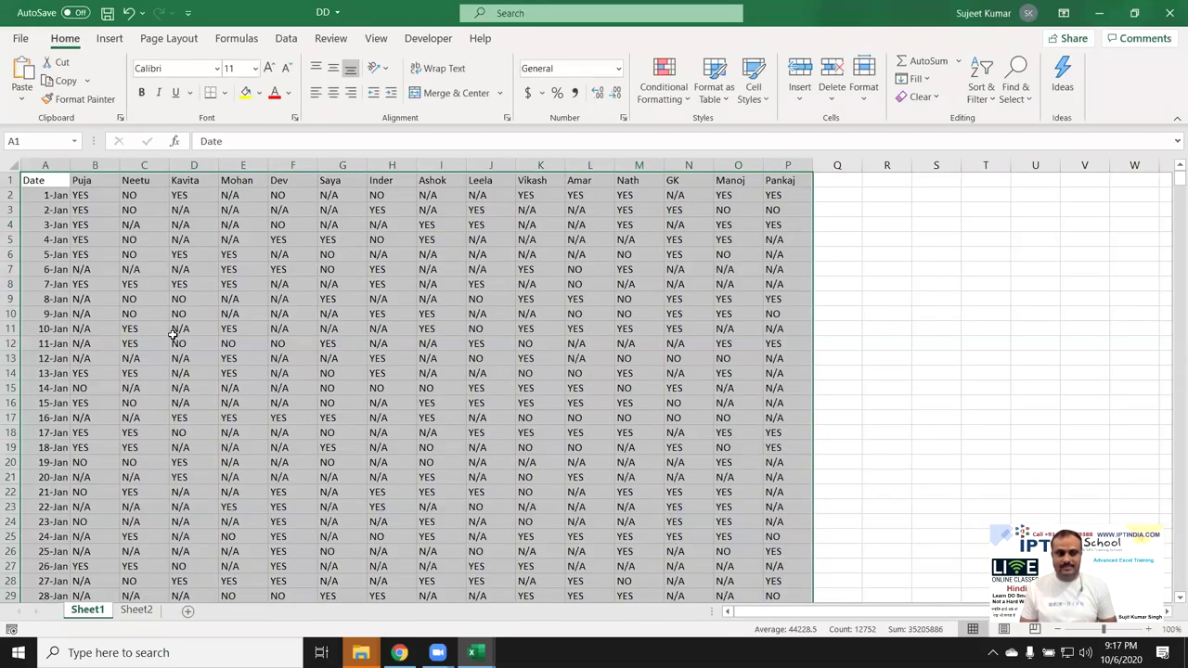
pyautogui.click(85, 303)
pyautogui.scroll(-7, 418, 340)
pyautogui.scroll(6, 419, 340)
pyautogui.scroll(1, 417, 342)
pyautogui.click(307, 267)
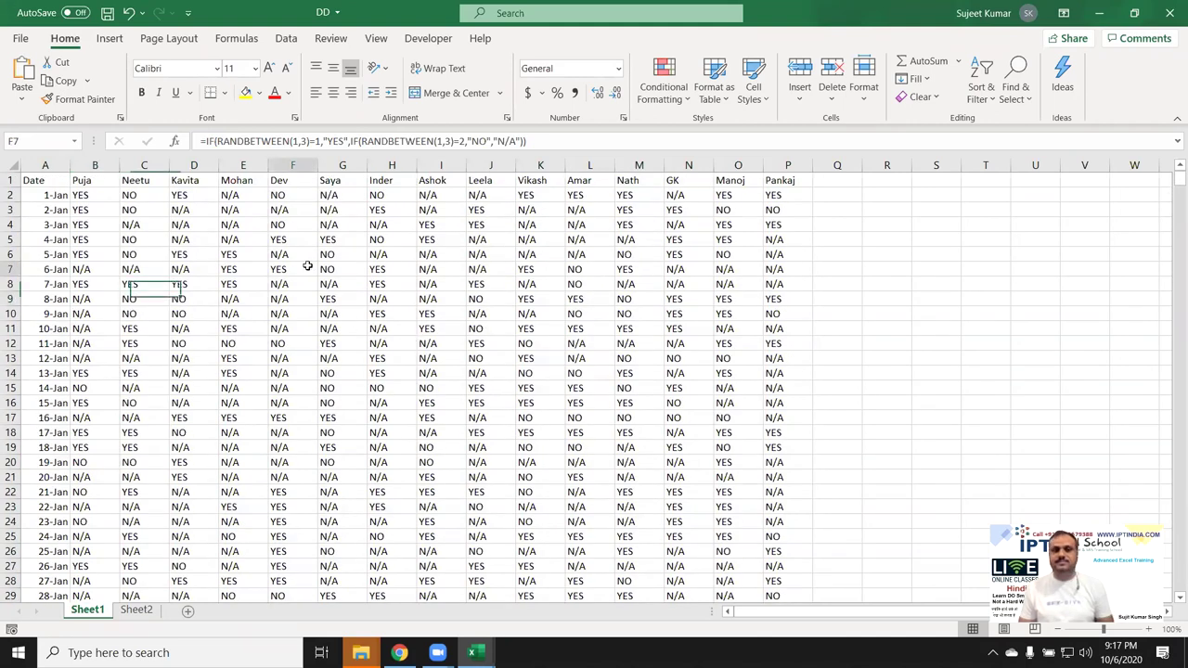
pyautogui.hotkey('ctrl', 'Down')
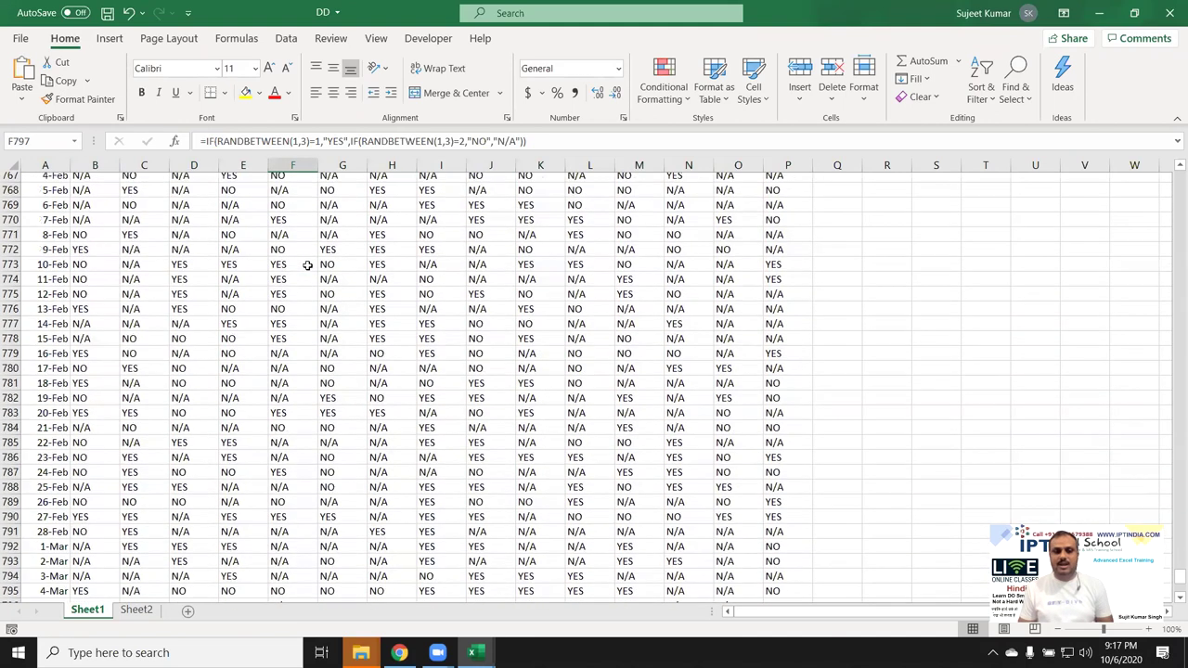
pyautogui.click(1169, 13)
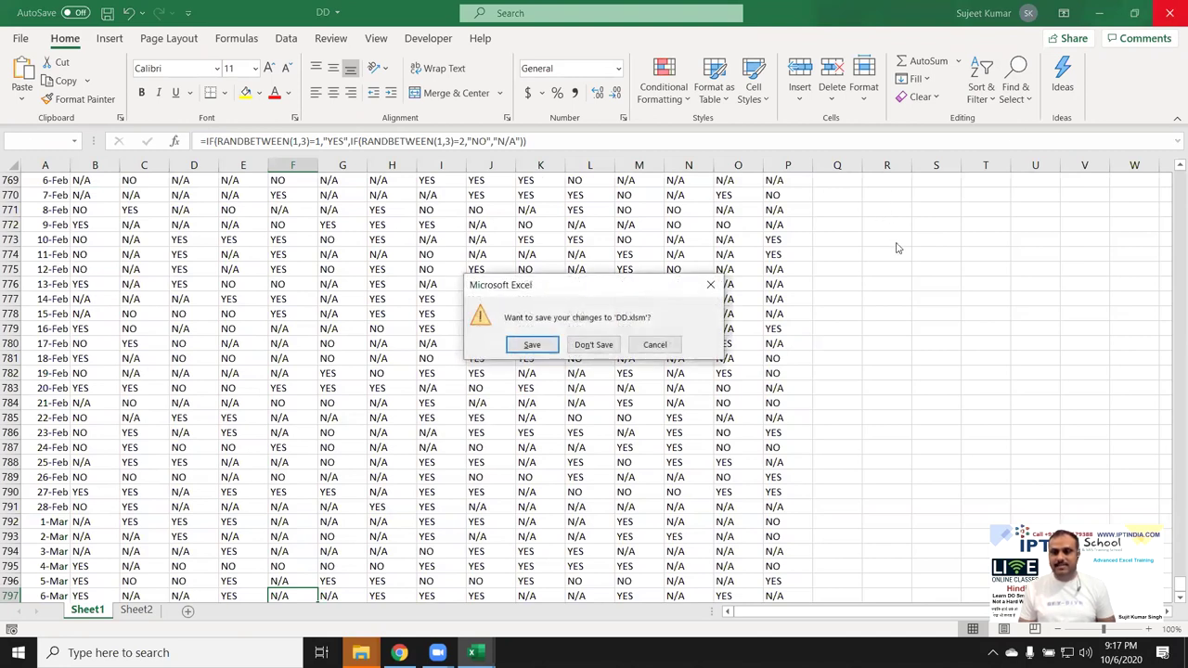
pyautogui.click(585, 346)
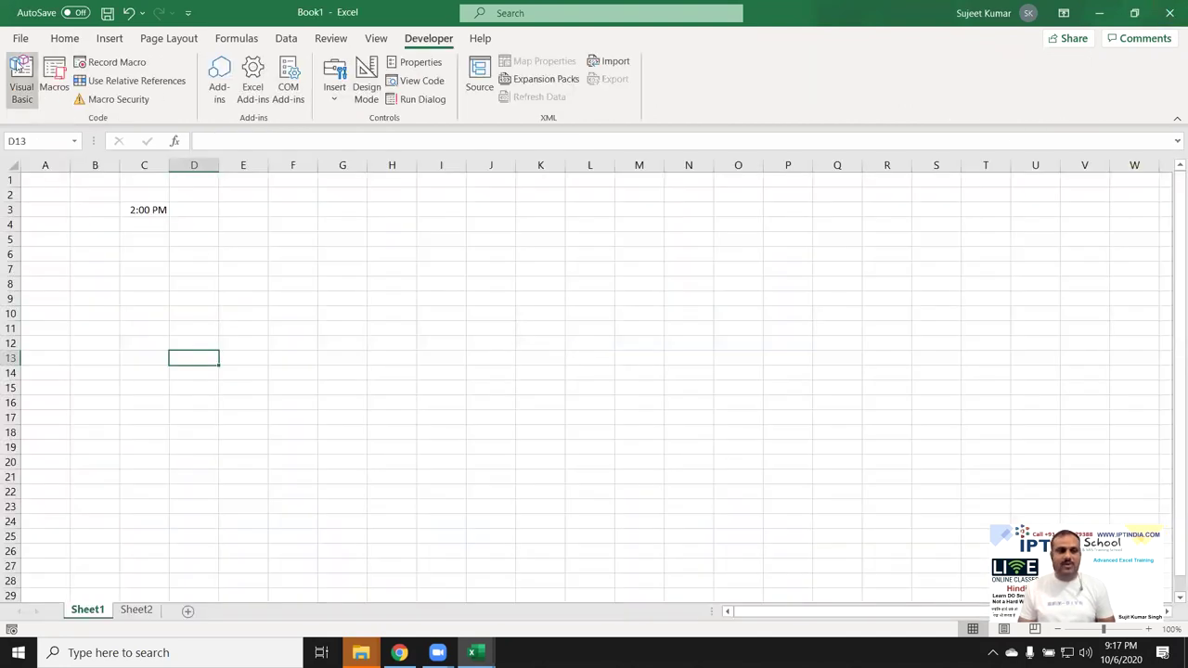
# Open the recent Data workbook maximized, enable its content and trust the document.
pyautogui.click(20, 38)
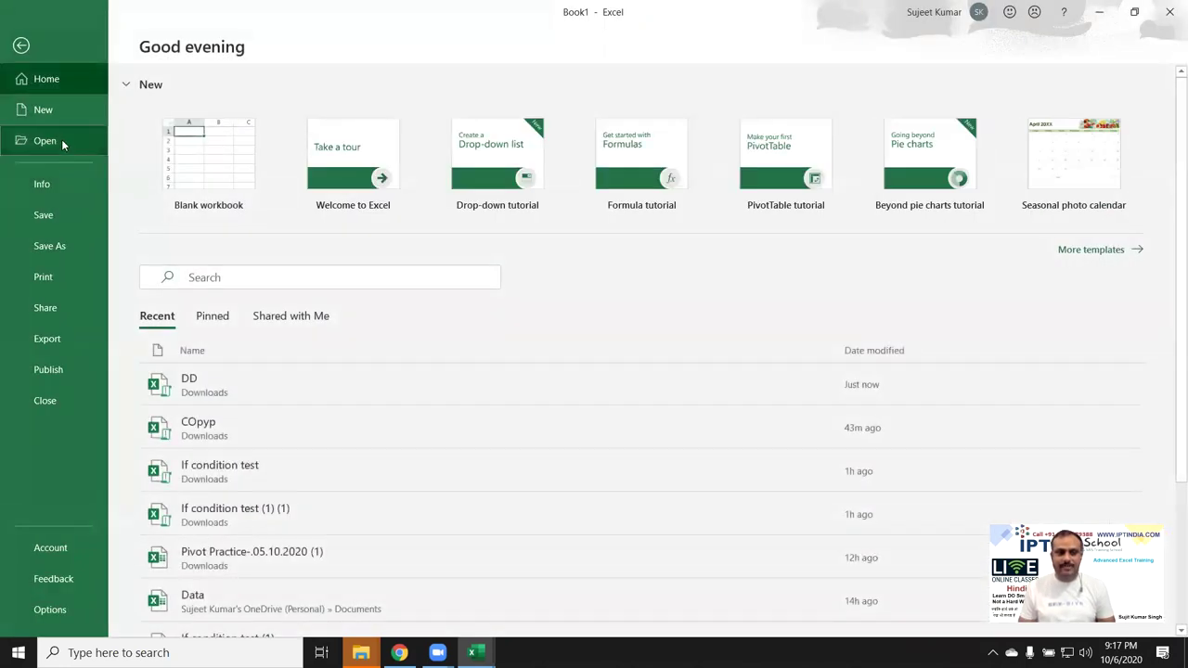
pyautogui.click(61, 140)
pyautogui.scroll(-2, 548, 445)
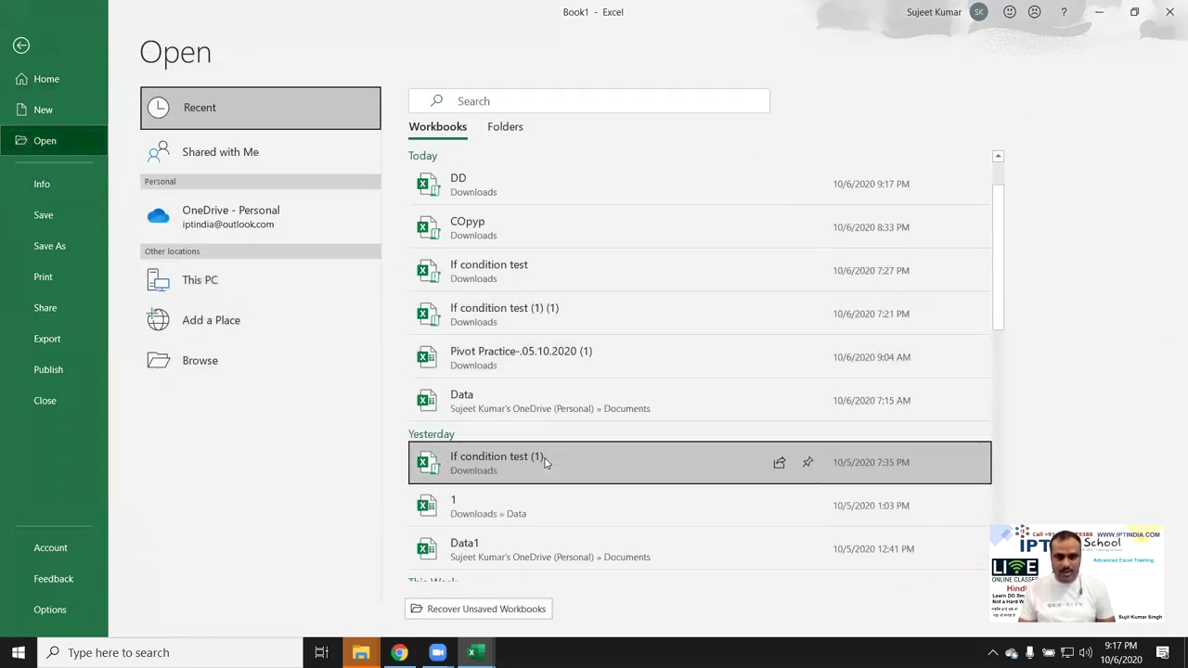
pyautogui.click(509, 390)
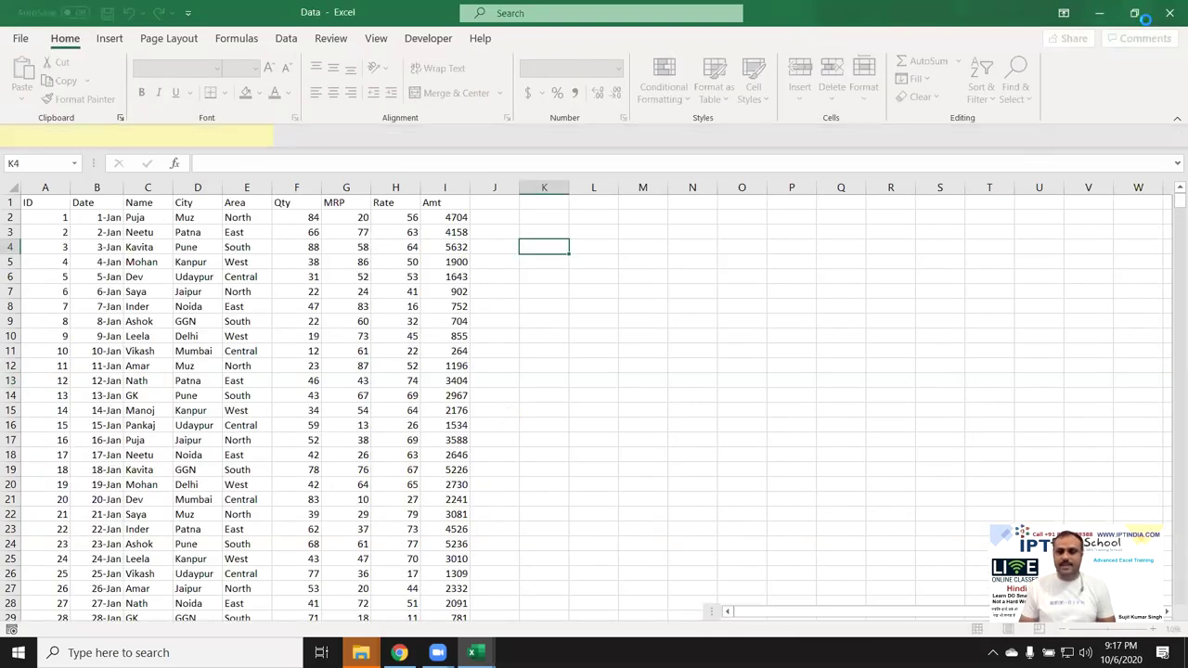
pyautogui.click(1134, 12)
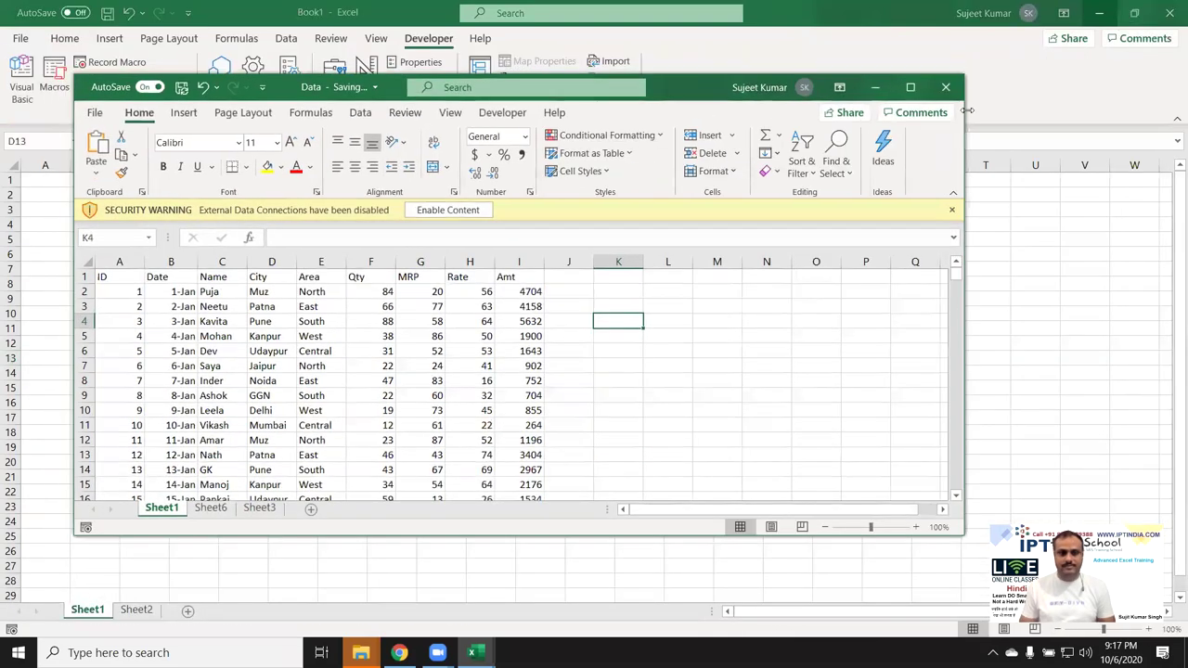
pyautogui.click(910, 86)
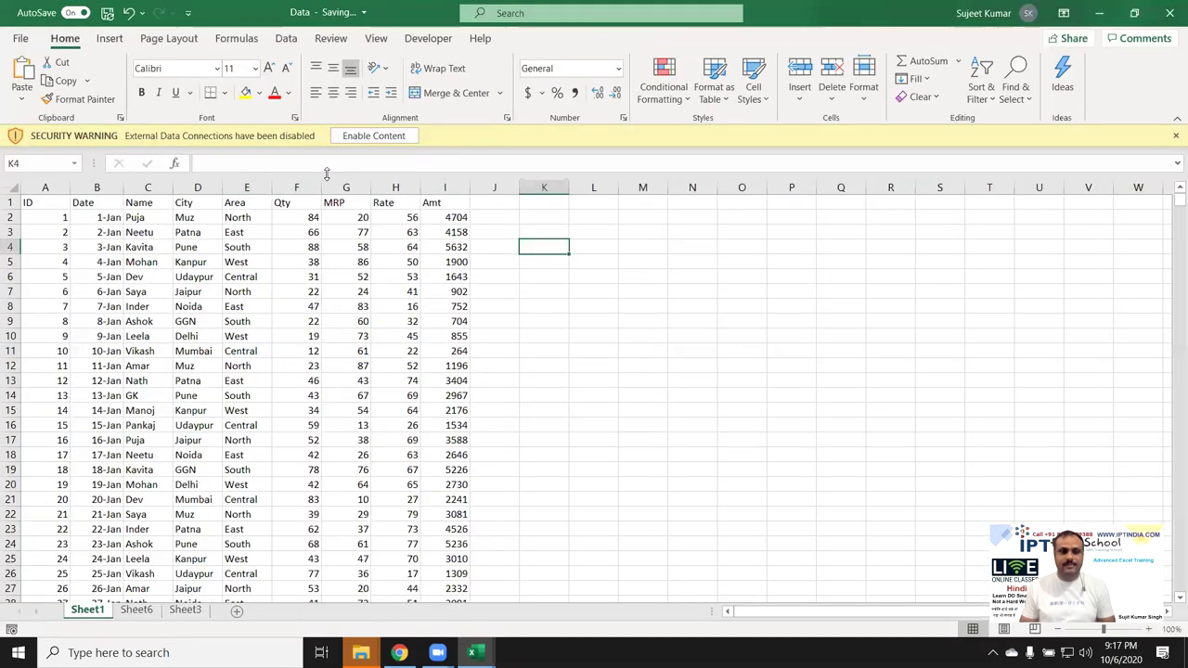
pyautogui.click(357, 135)
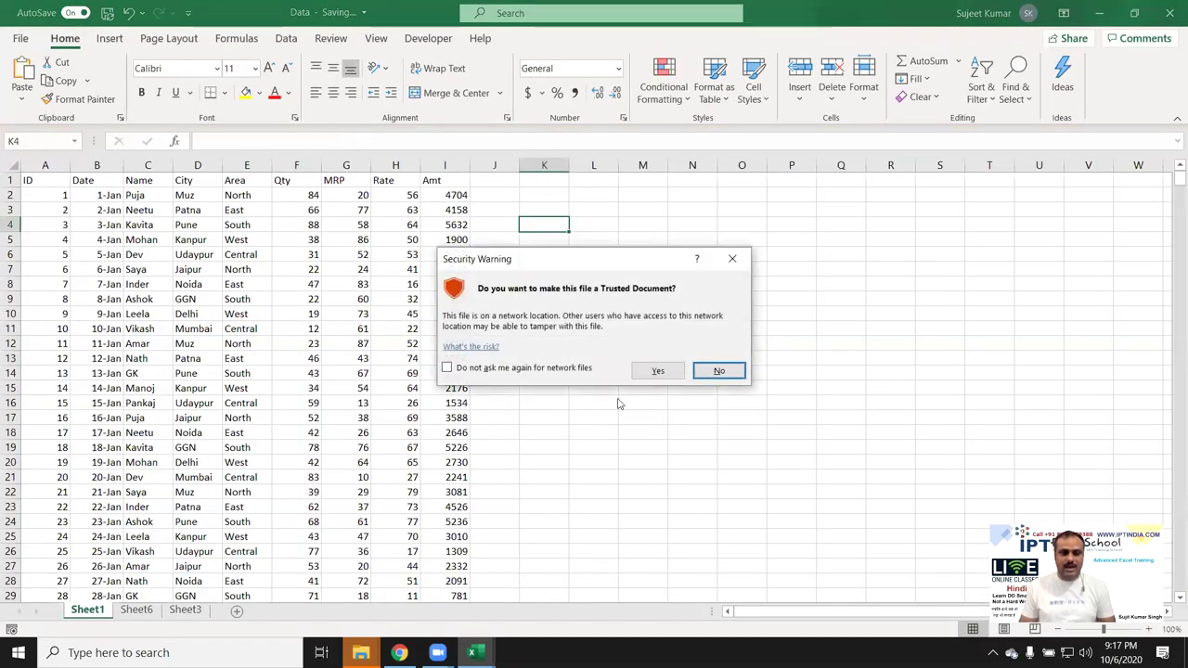
pyautogui.click(655, 372)
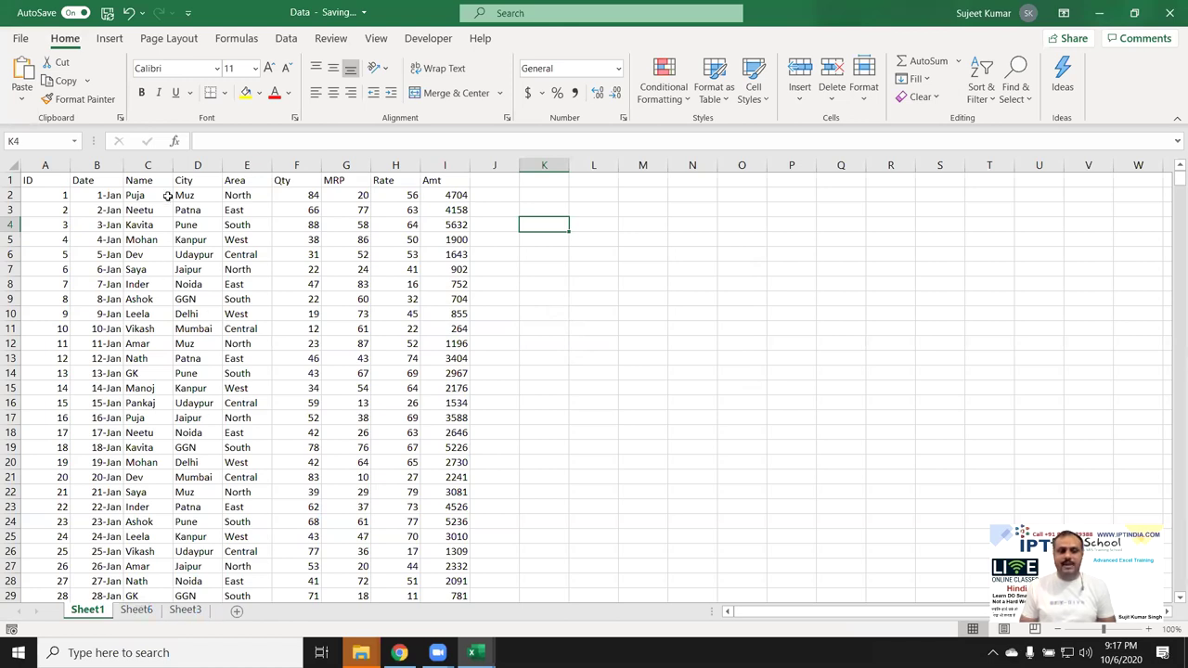
# Delete the grouped Sheet6 and Sheet3, leaving only Sheet1.
pyautogui.click(135, 610)
pyautogui.click(185, 609)
pyautogui.click(137, 609)
pyautogui.keyDown('ctrl'); pyautogui.click(184, 610); pyautogui.keyUp('ctrl')
pyautogui.rightClick(182, 612)
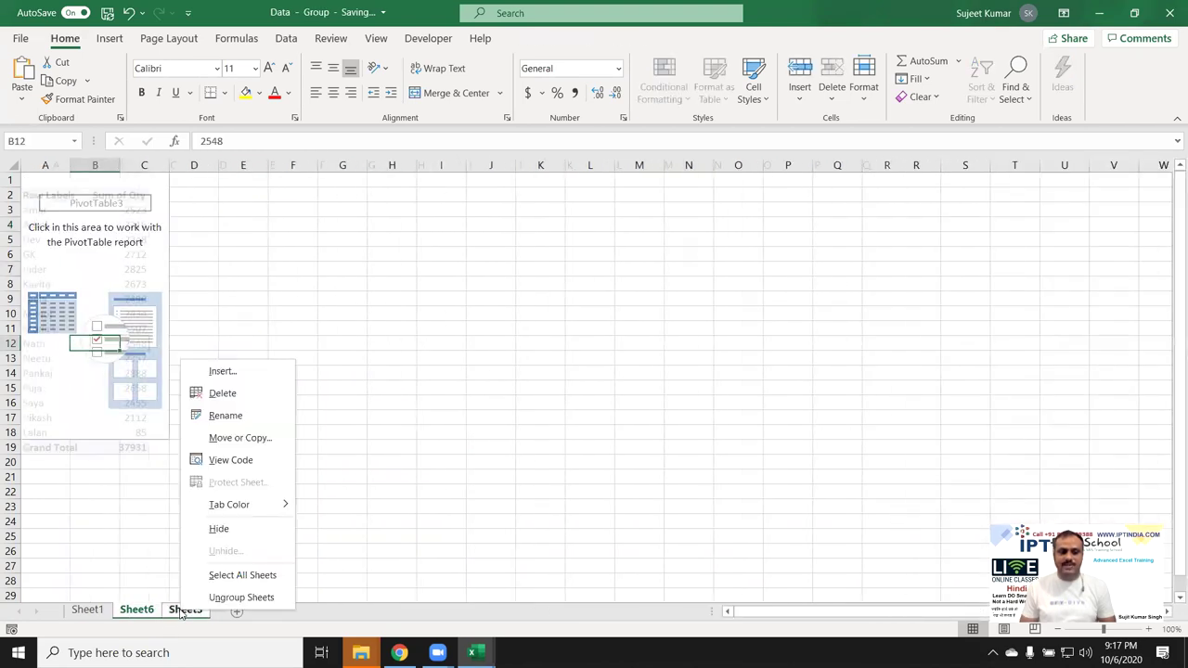
pyautogui.click(265, 395)
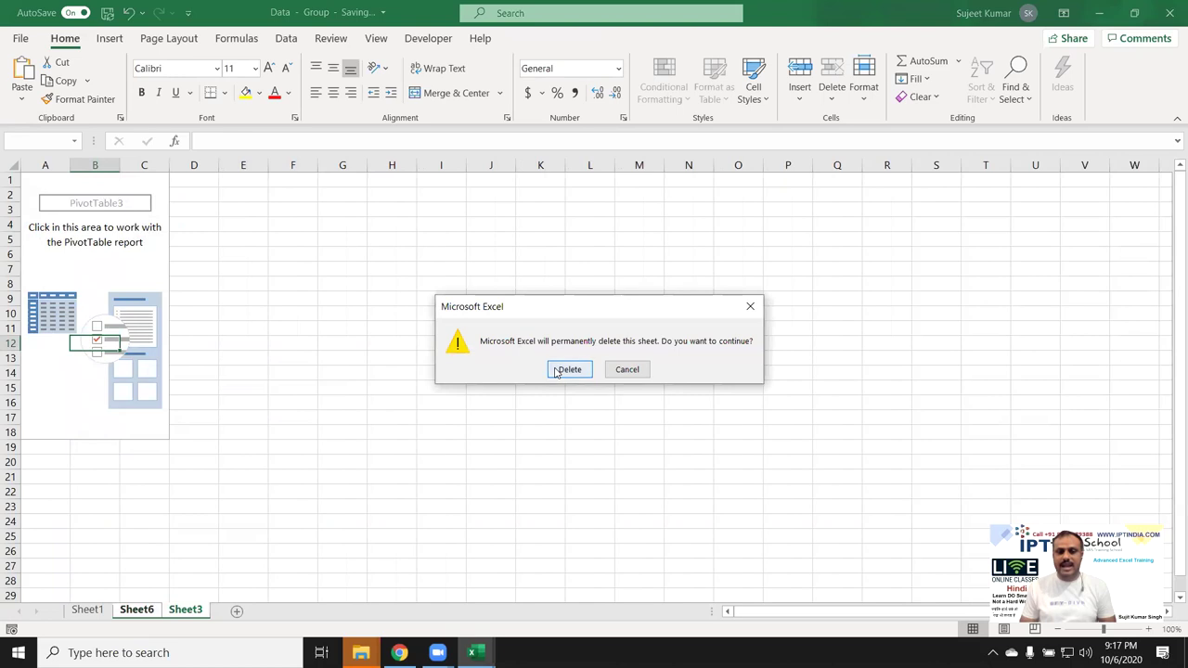
pyautogui.click(569, 369)
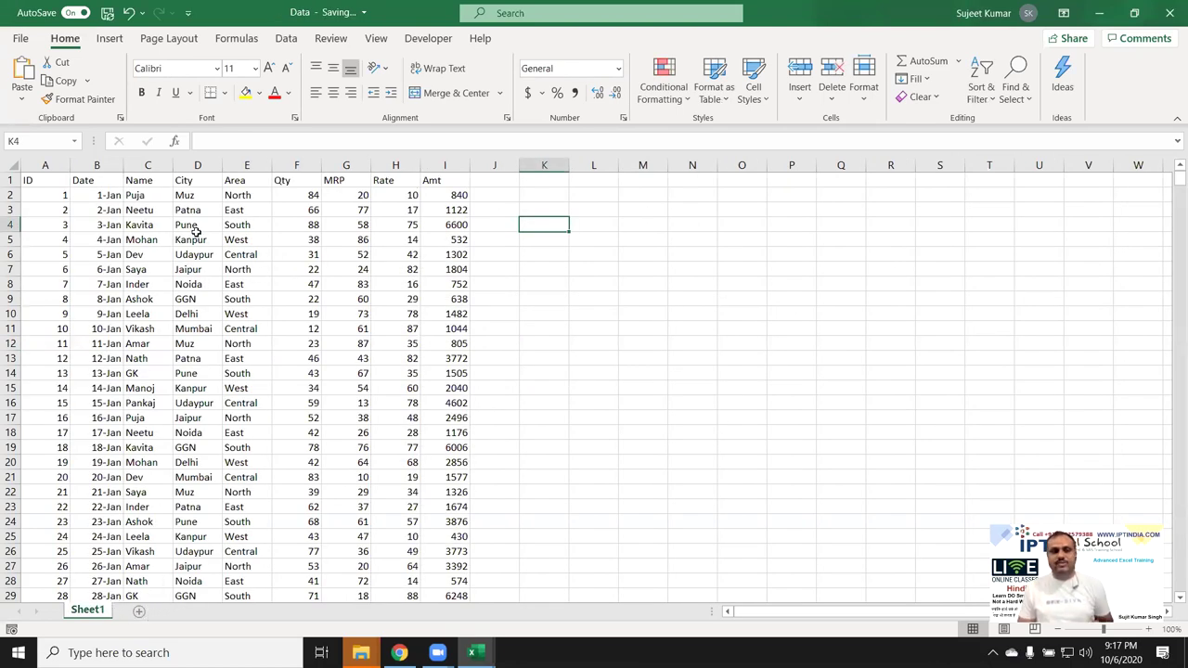
pyautogui.click(141, 198)
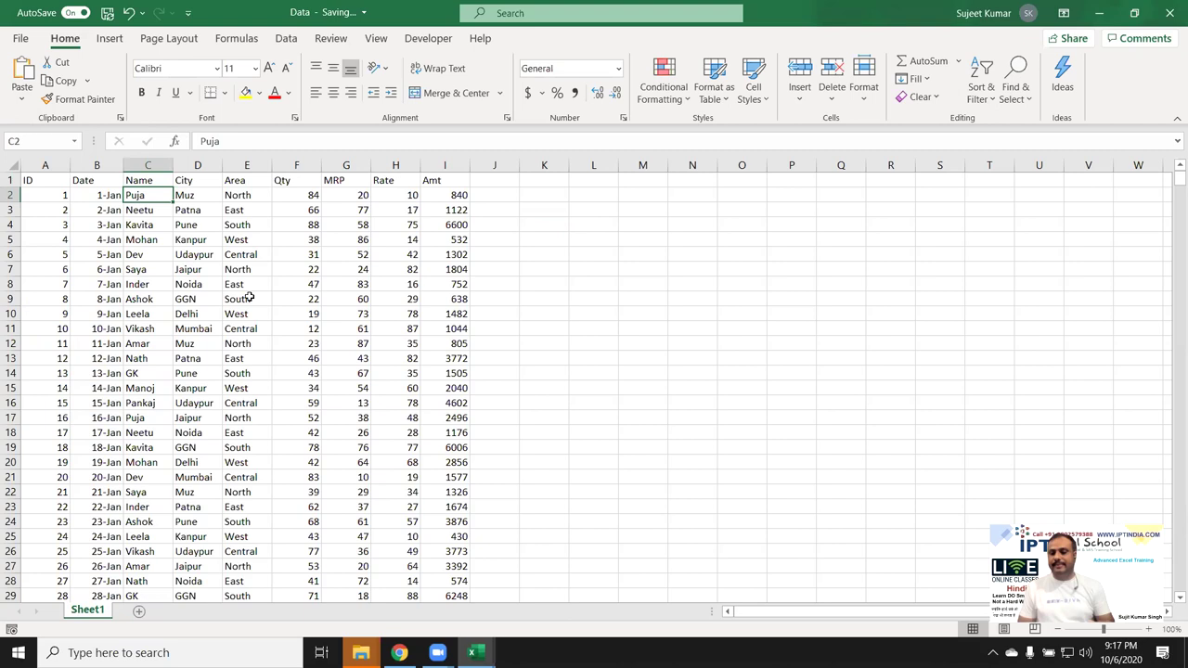
# Toggle AutoFilter off the ID-to-Amt header row with Ctrl+Shift+L, then select A2.
pyautogui.click(55, 182)
pyautogui.hotkey('ctrl', 'shift', 'l')
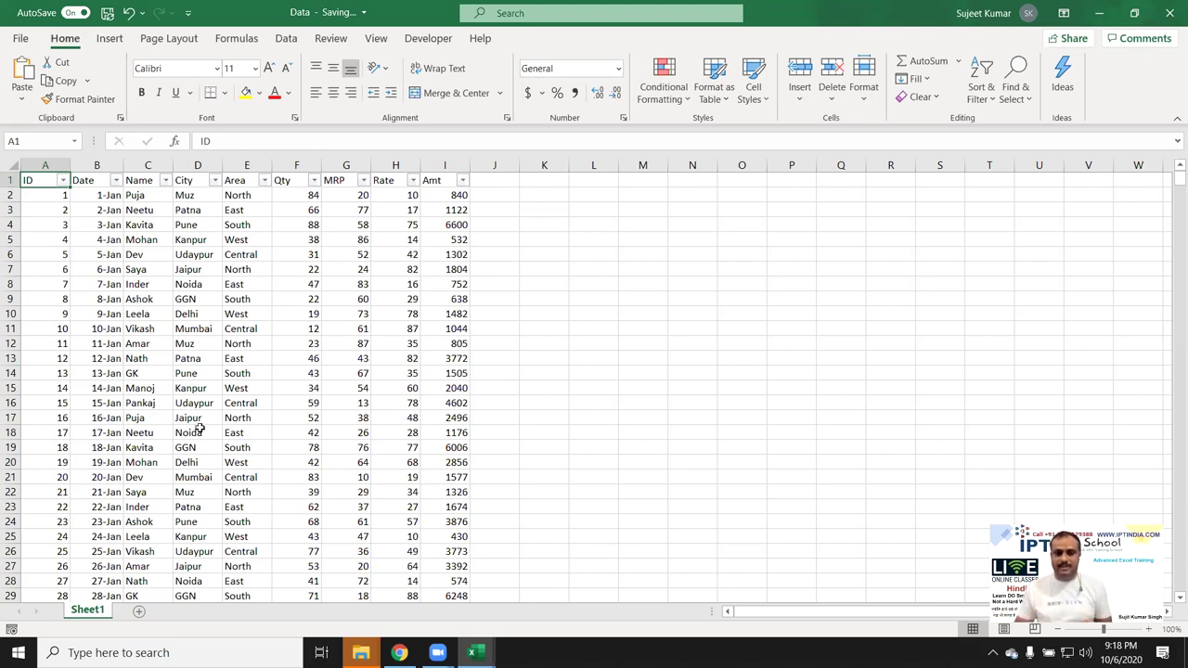
pyautogui.click(148, 178)
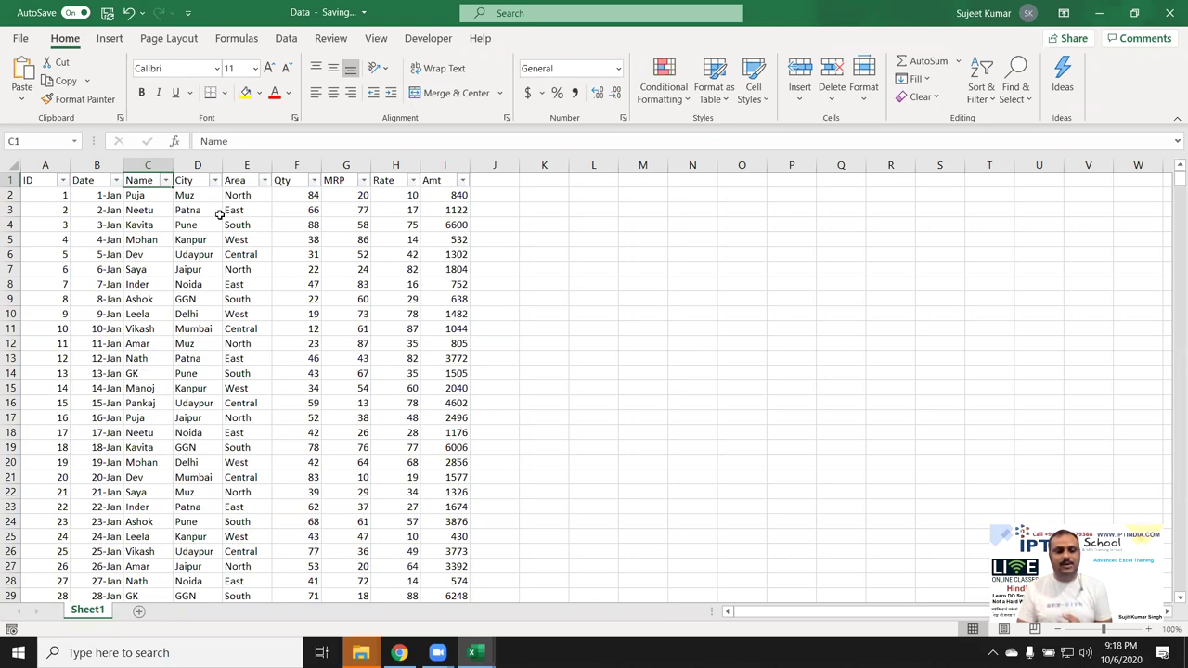
pyautogui.hotkey('ctrl', 'shift', 'l')
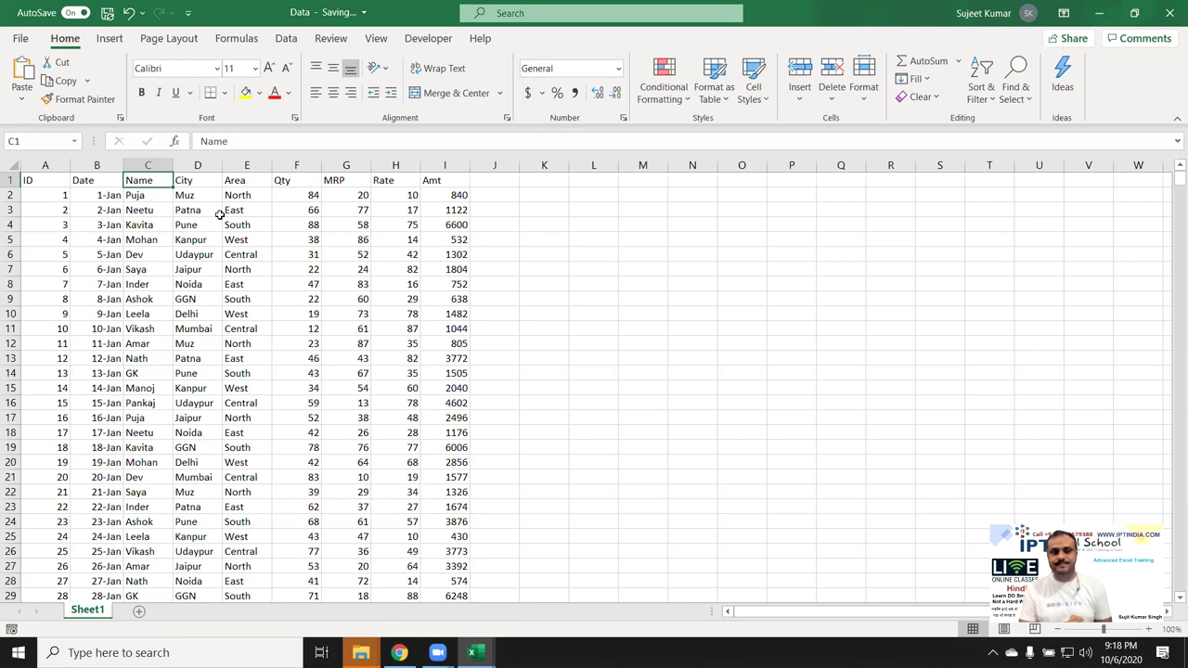
pyautogui.click(63, 195)
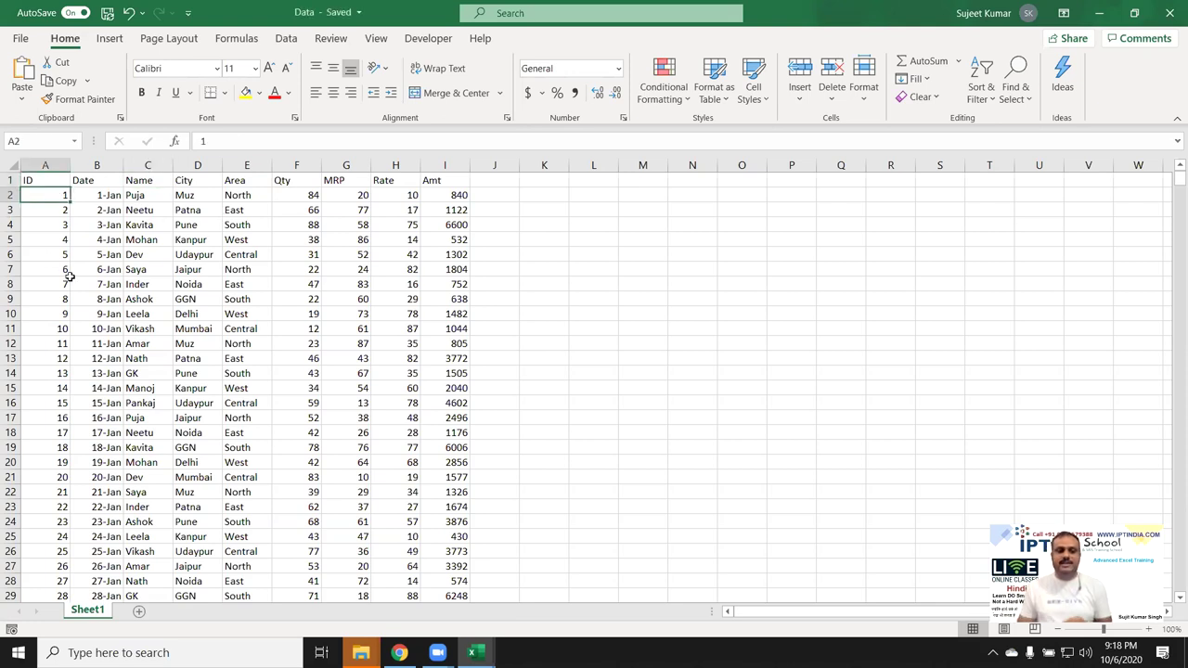
pyautogui.click(433, 41)
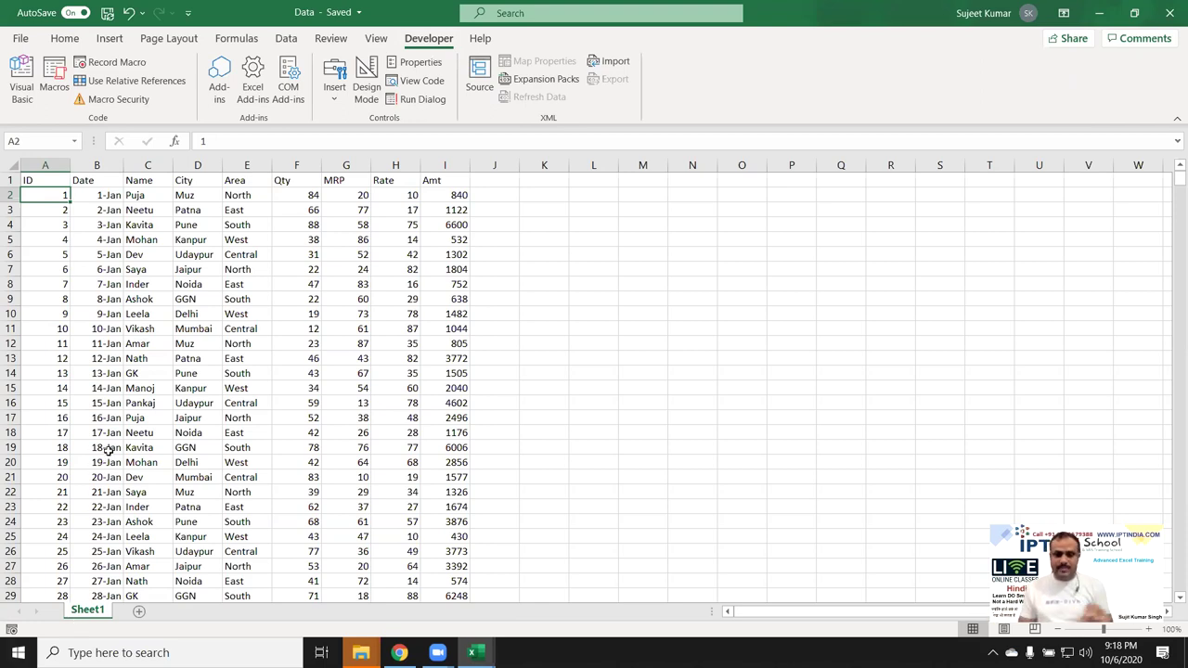
# Record macro Data_Copy in This Workbook with shortcut Ctrl+Shift+Q.
pyautogui.click(111, 62)
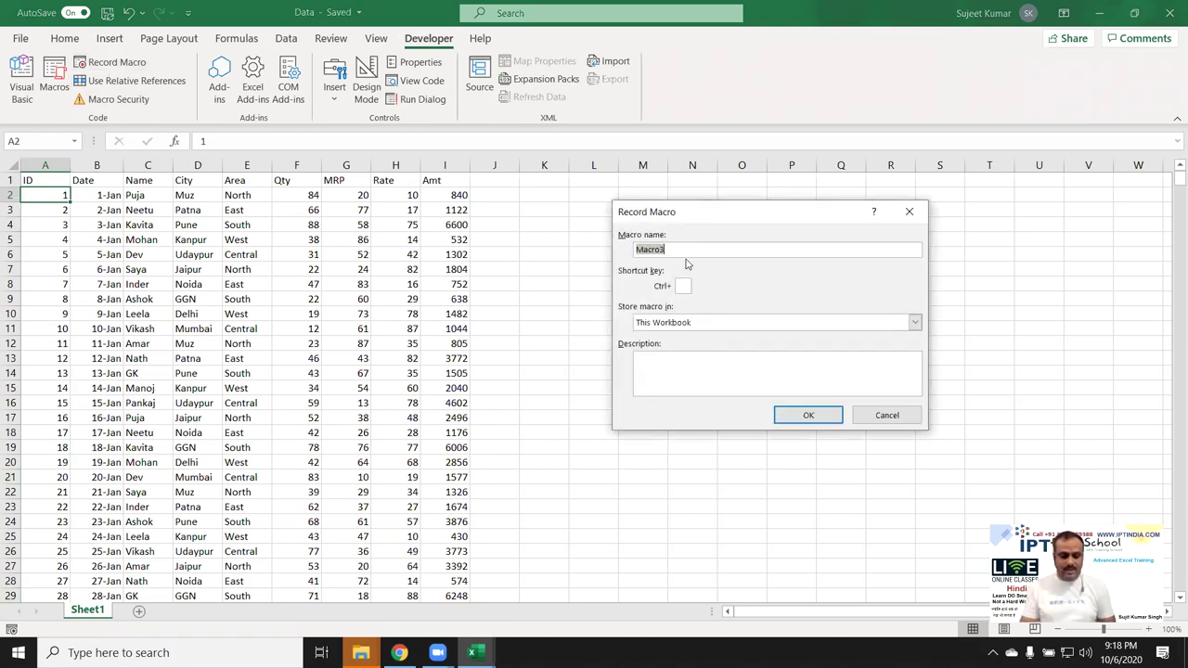
pyautogui.write('Data_')
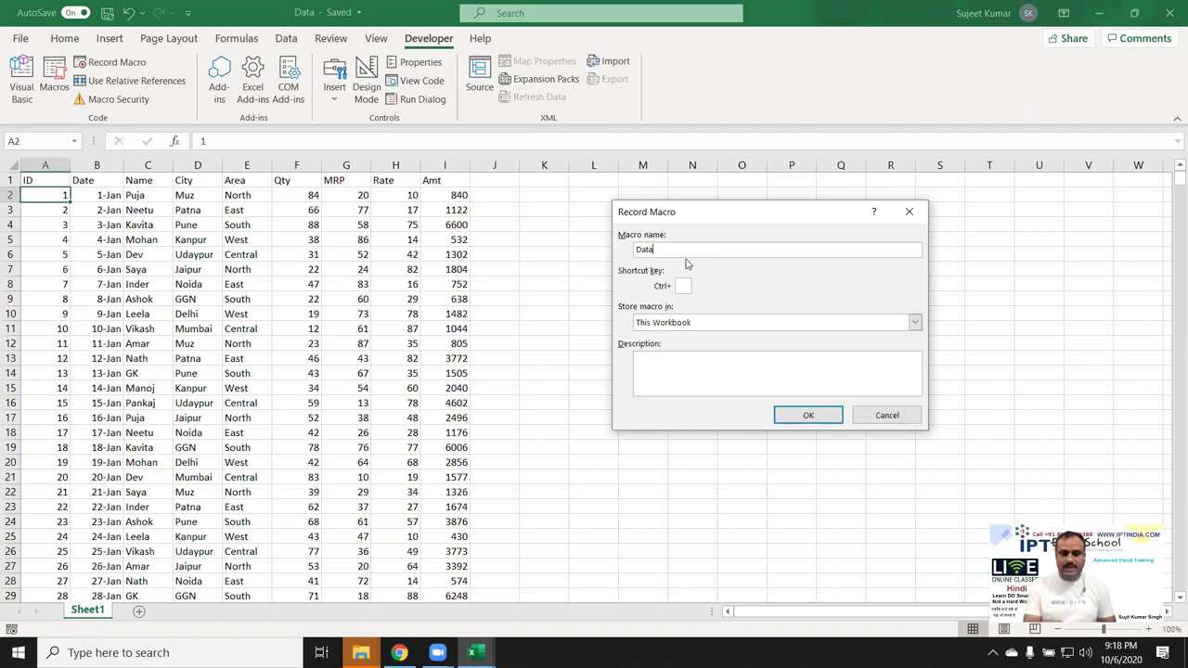
pyautogui.write('Copy')
pyautogui.click(680, 284)
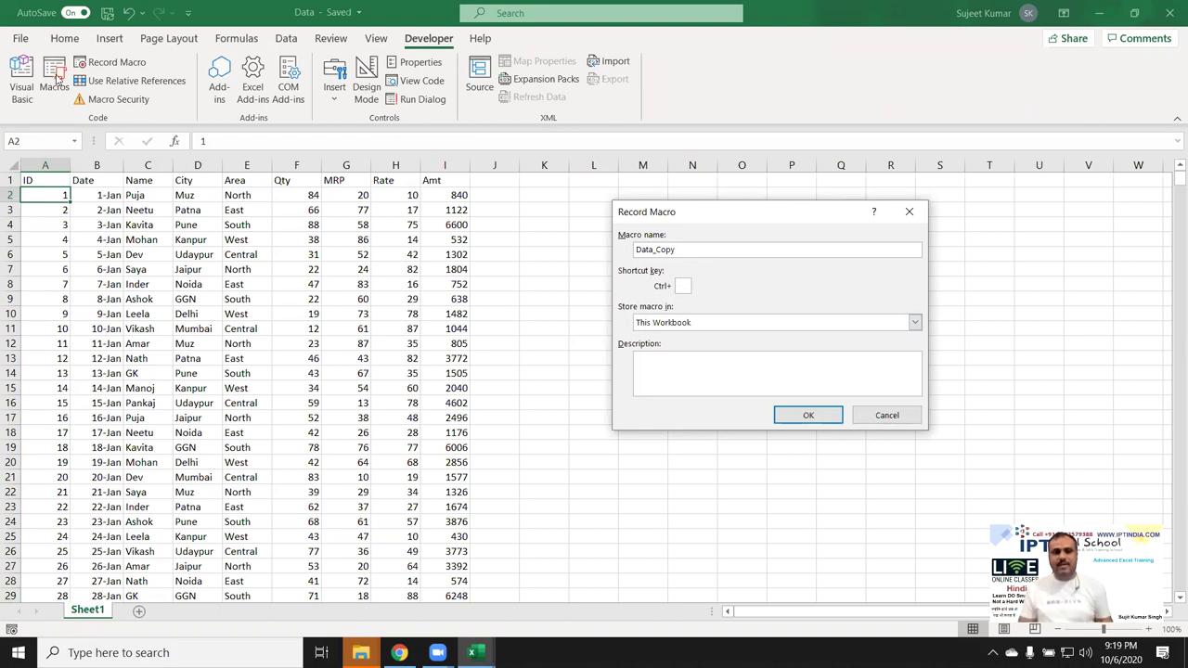
pyautogui.write('Q')
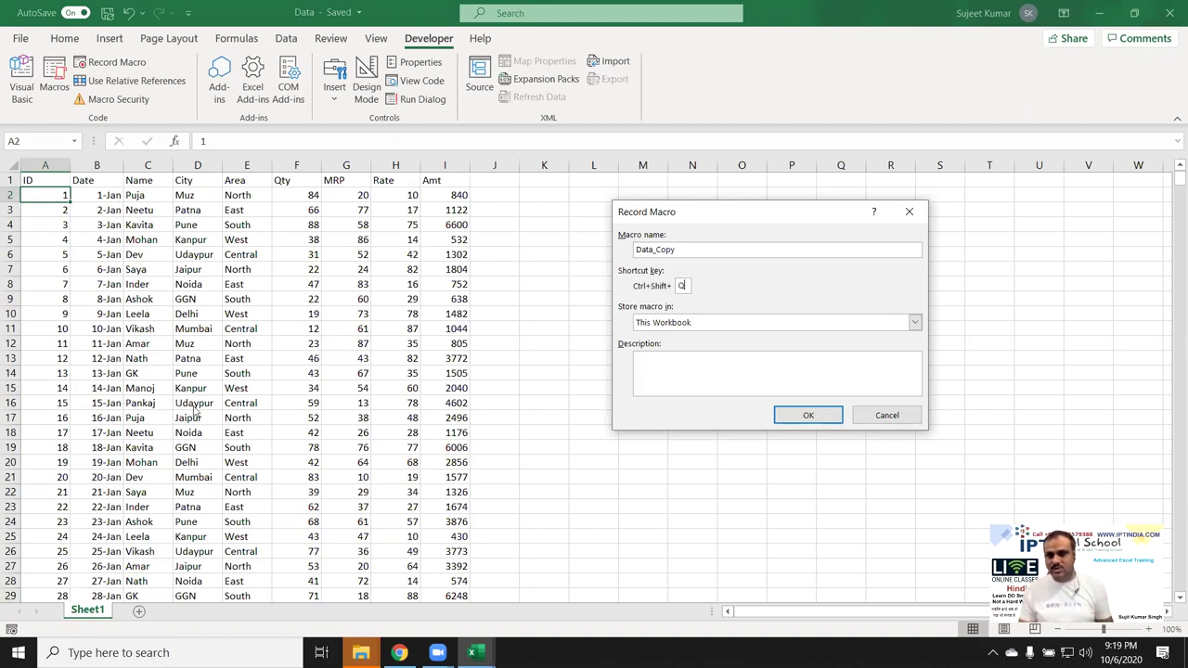
pyautogui.click(678, 372)
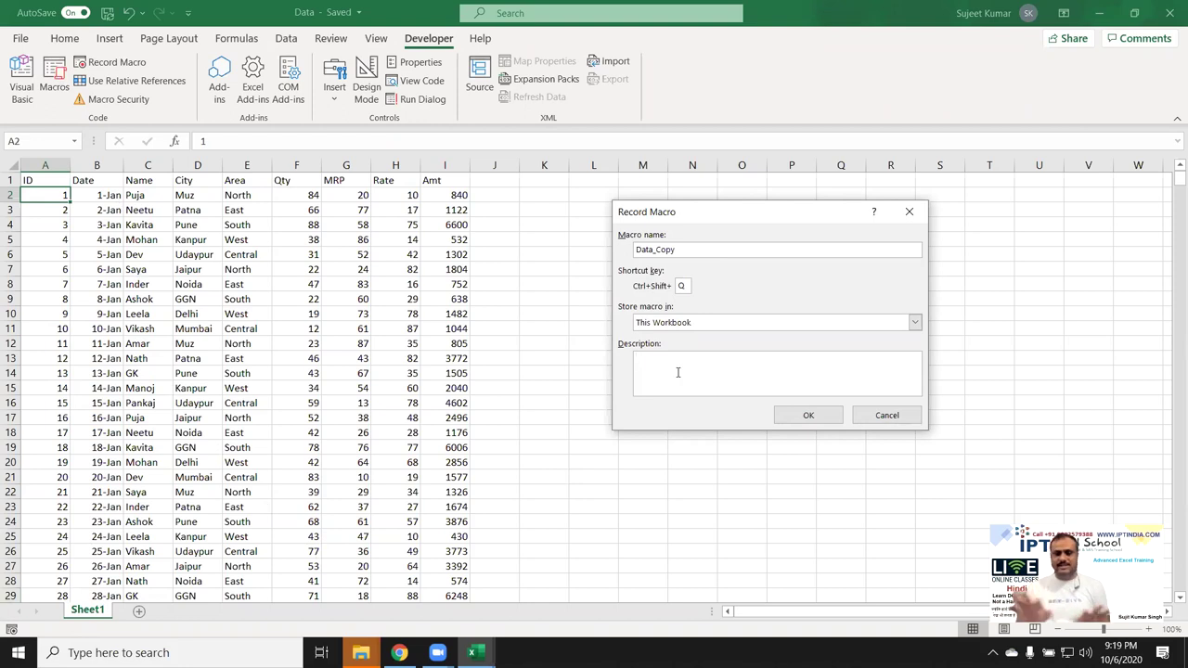
pyautogui.click(804, 416)
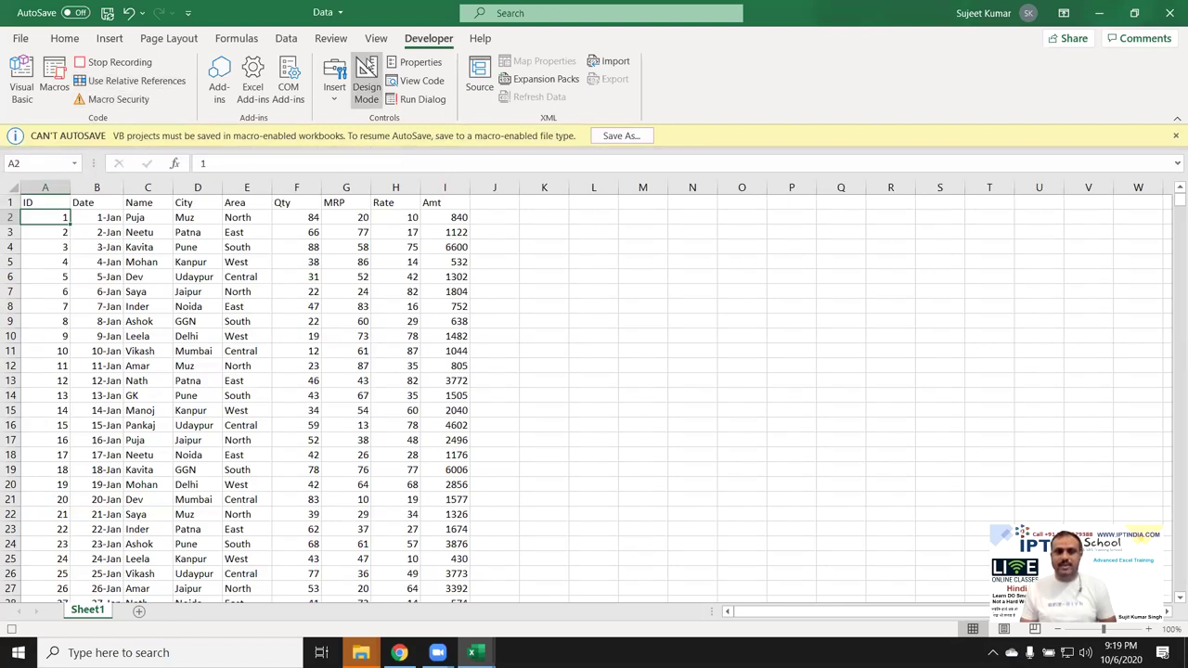
# Save the Data workbook as an Excel Macro-Enabled Workbook in Downloads and dismiss the autosave bar.
pyautogui.click(340, 20)
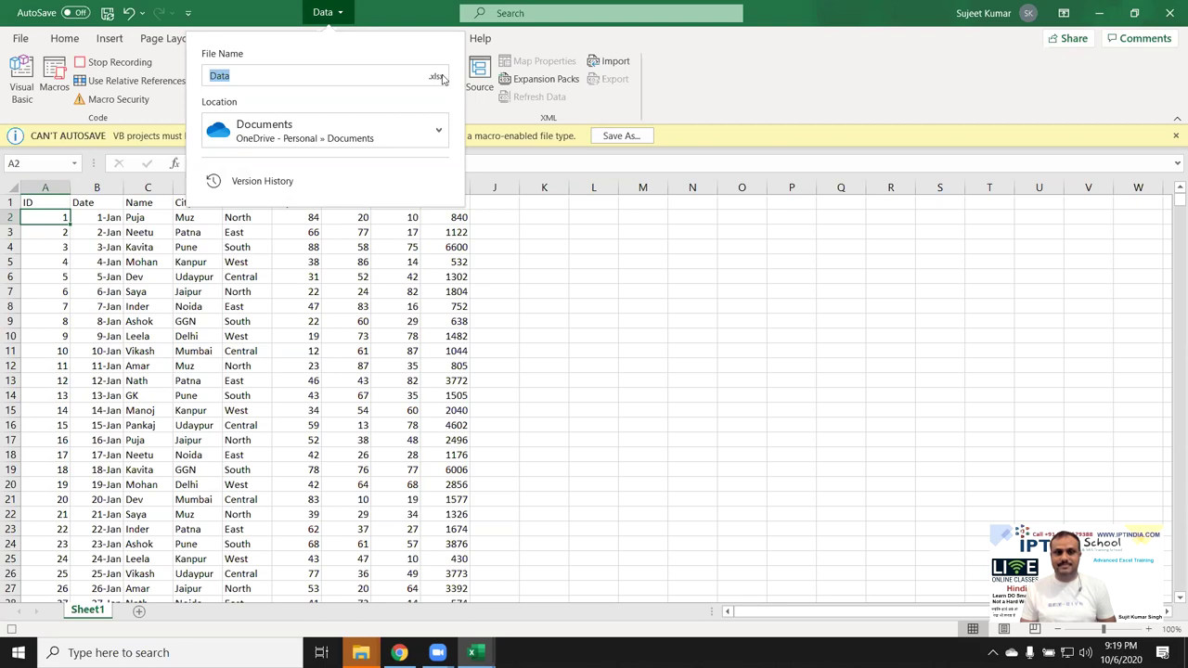
pyautogui.click(579, 149)
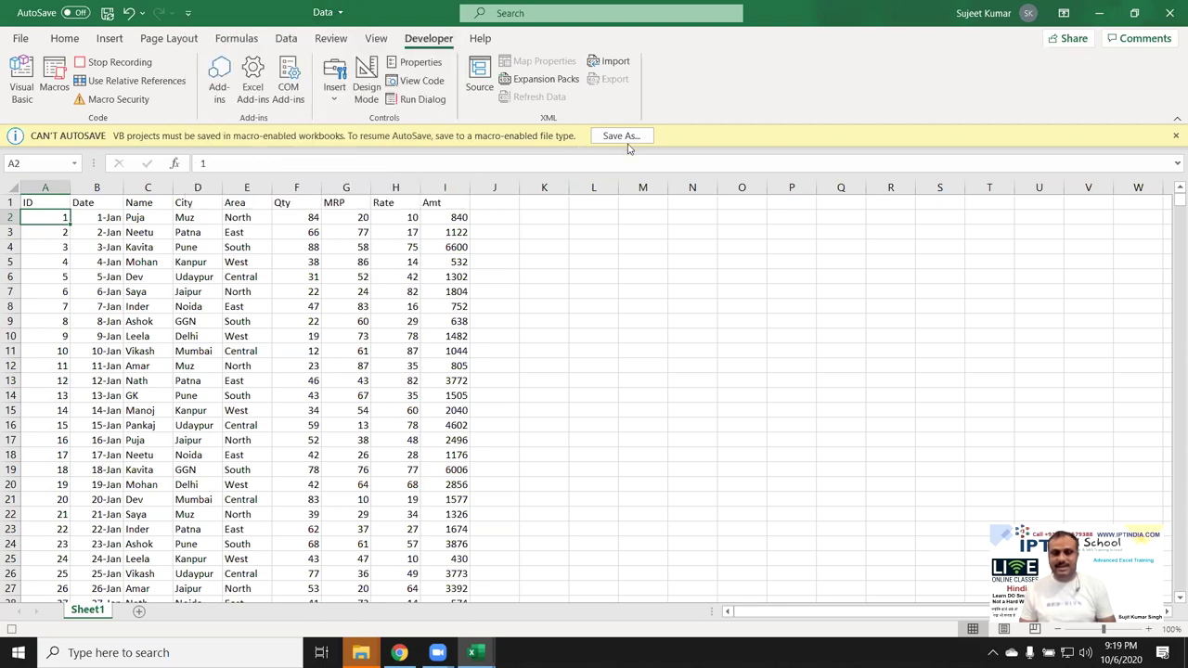
pyautogui.click(629, 137)
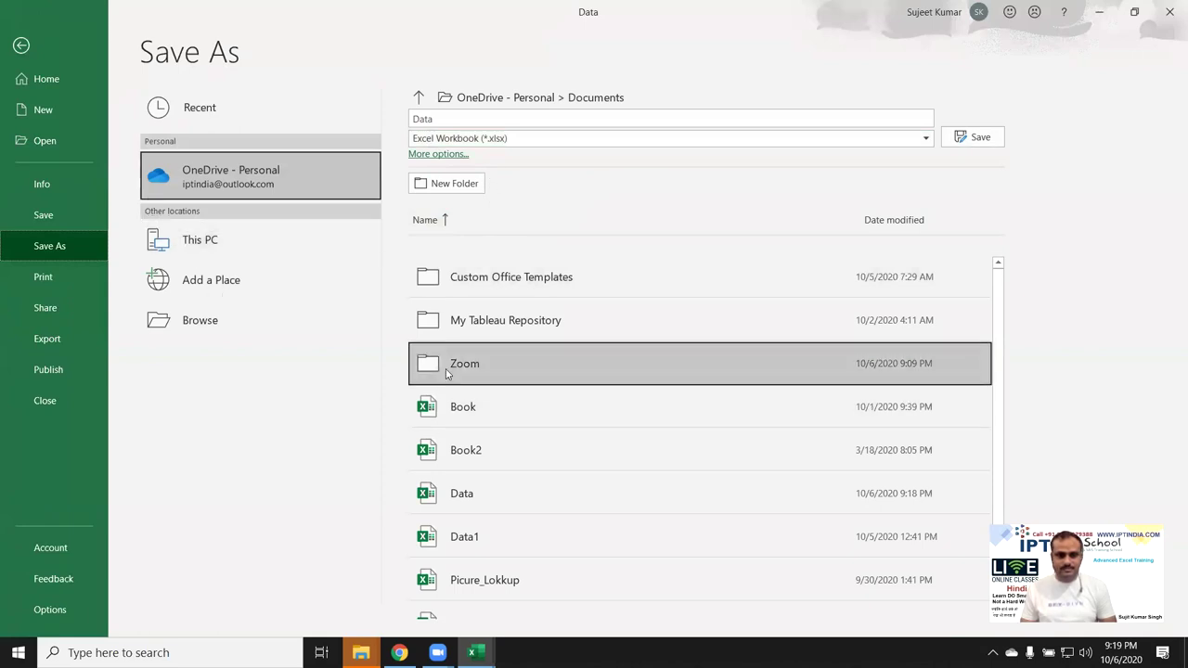
pyautogui.click(208, 322)
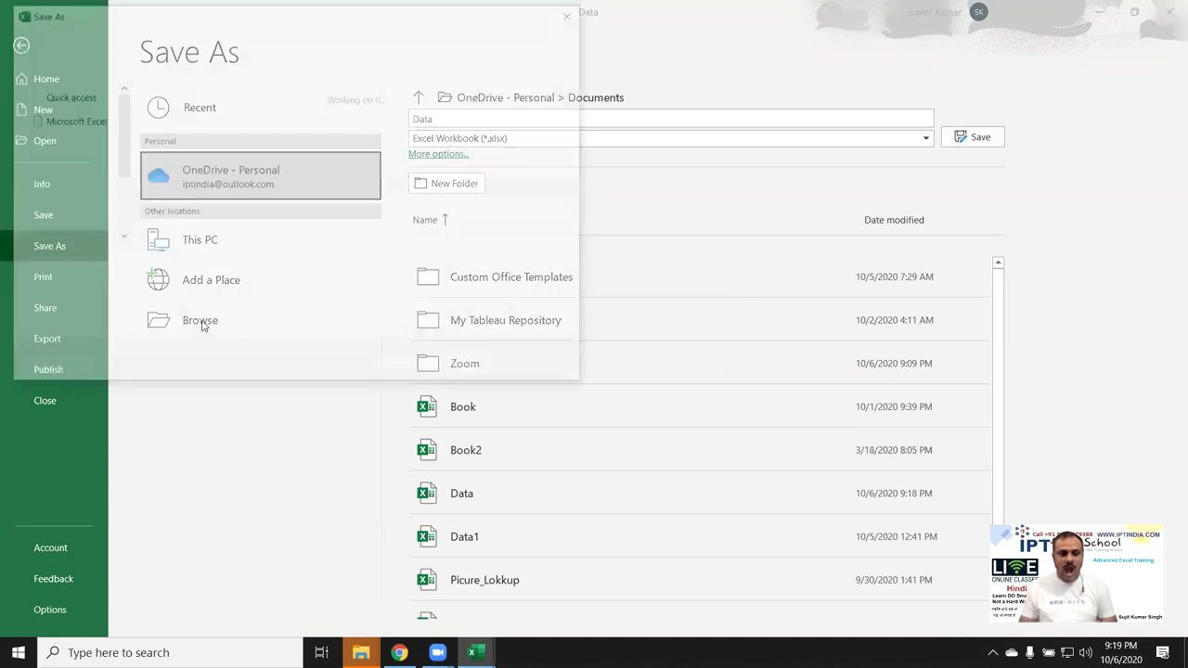
pyautogui.click(186, 281)
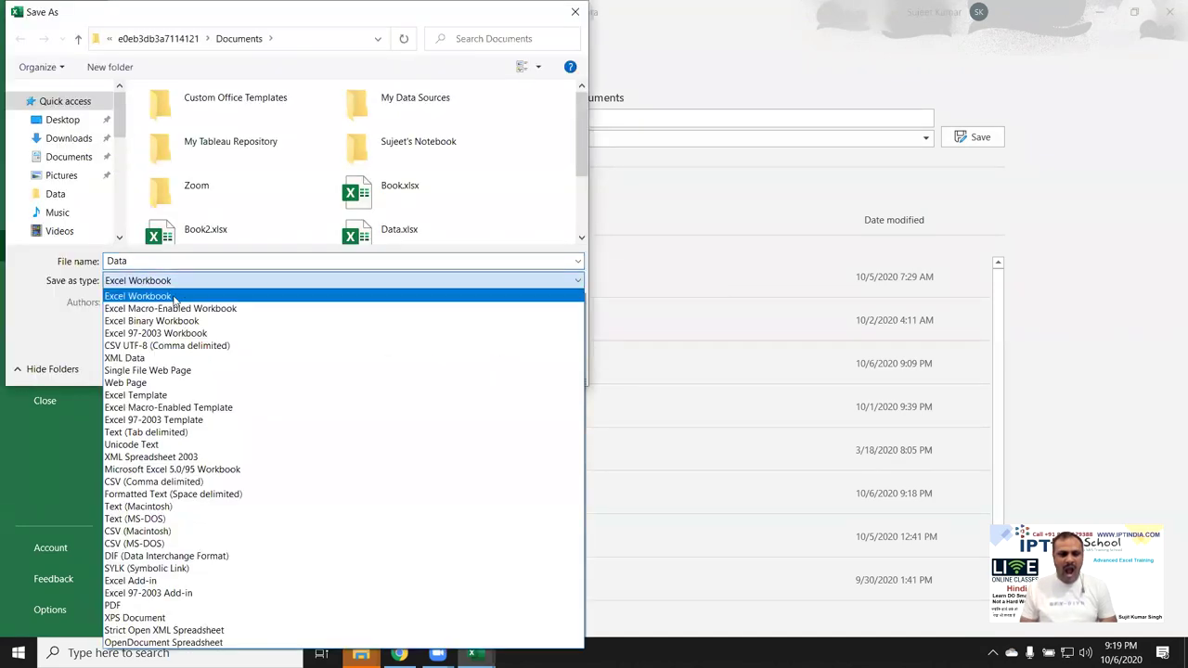
pyautogui.click(186, 305)
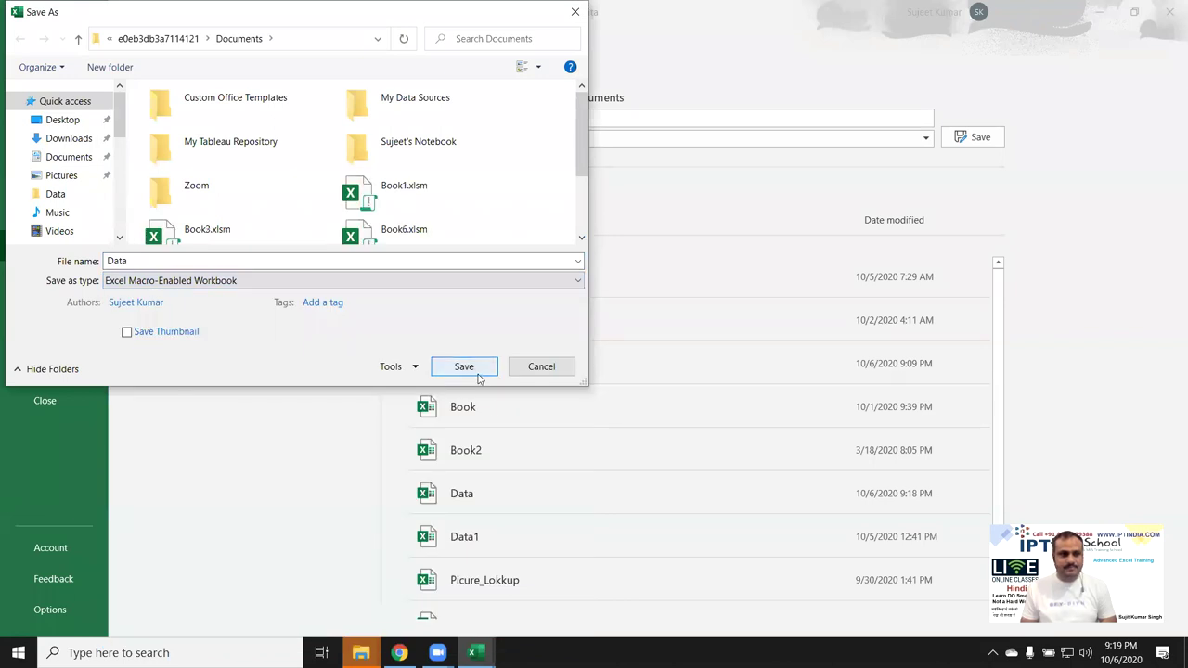
pyautogui.click(81, 159)
pyautogui.click(71, 139)
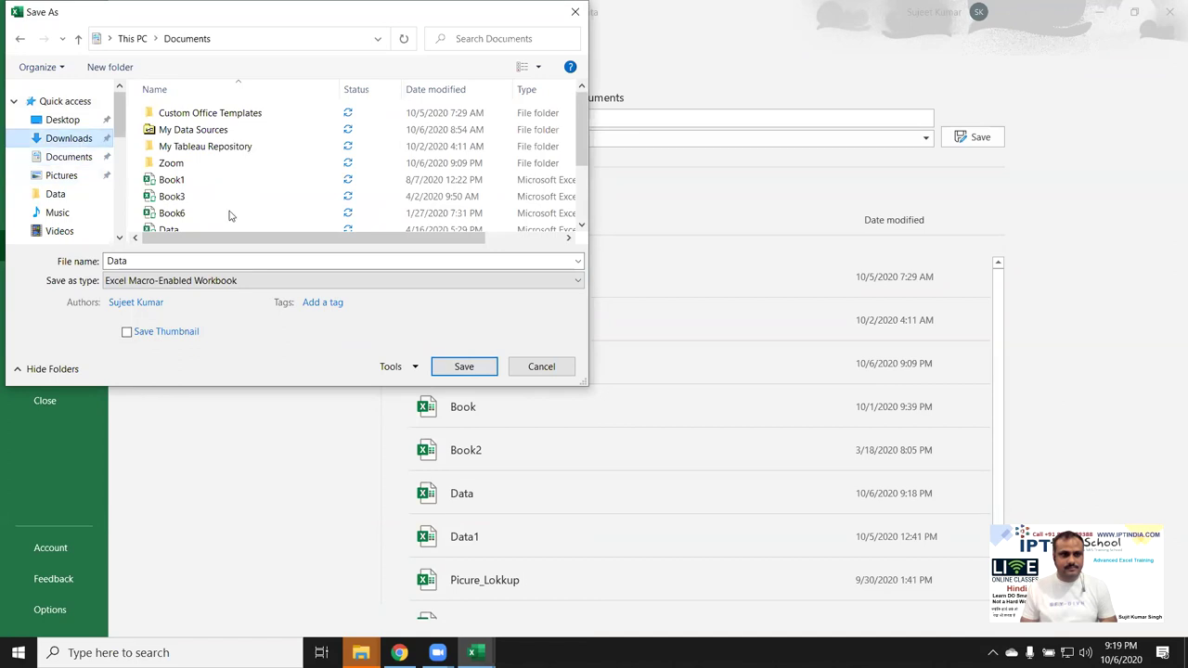
pyautogui.click(465, 367)
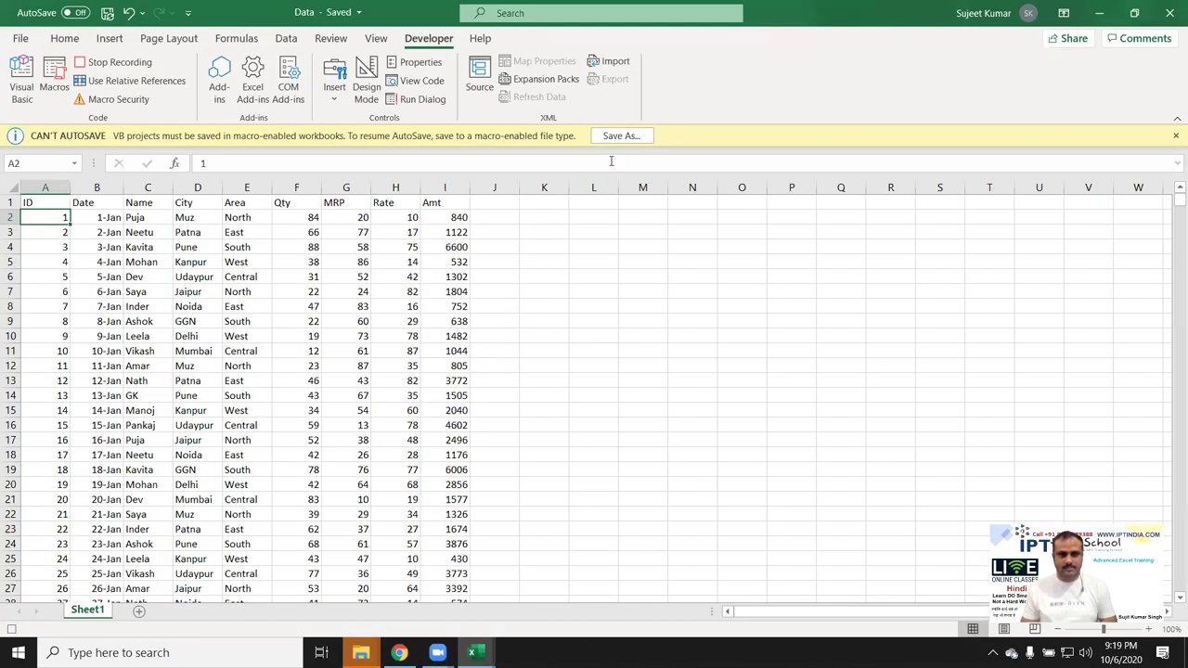
pyautogui.click(1174, 137)
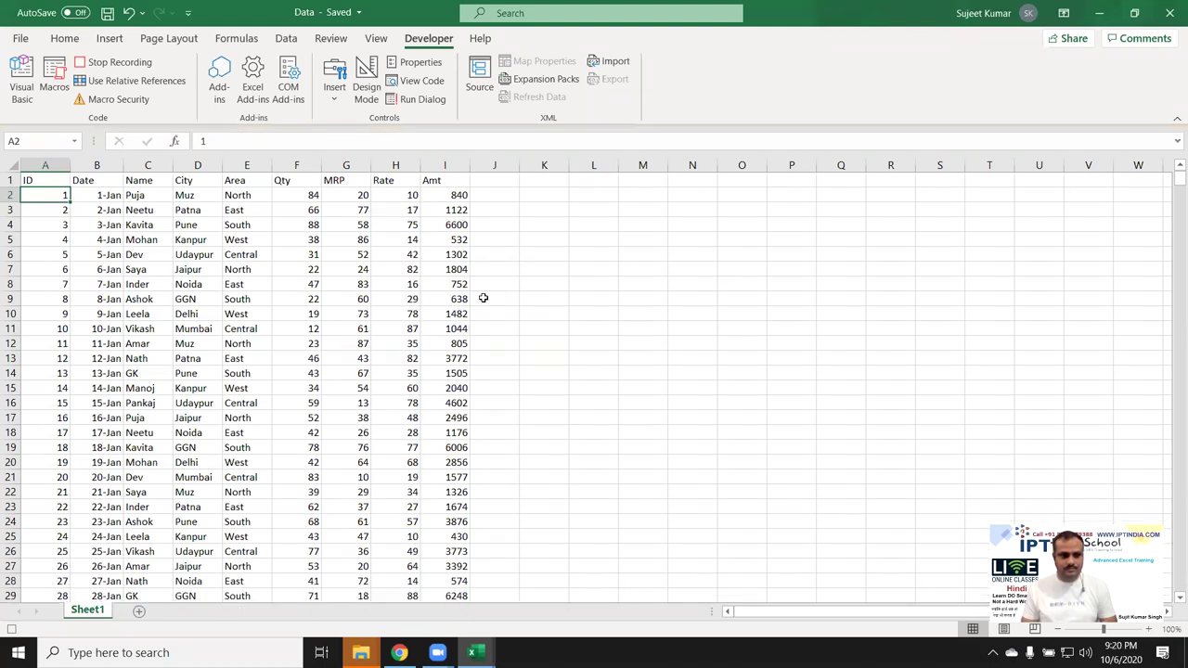
# From header cell A1, switch the header-row filters back on with Ctrl+Shift+L.
pyautogui.click(128, 286)
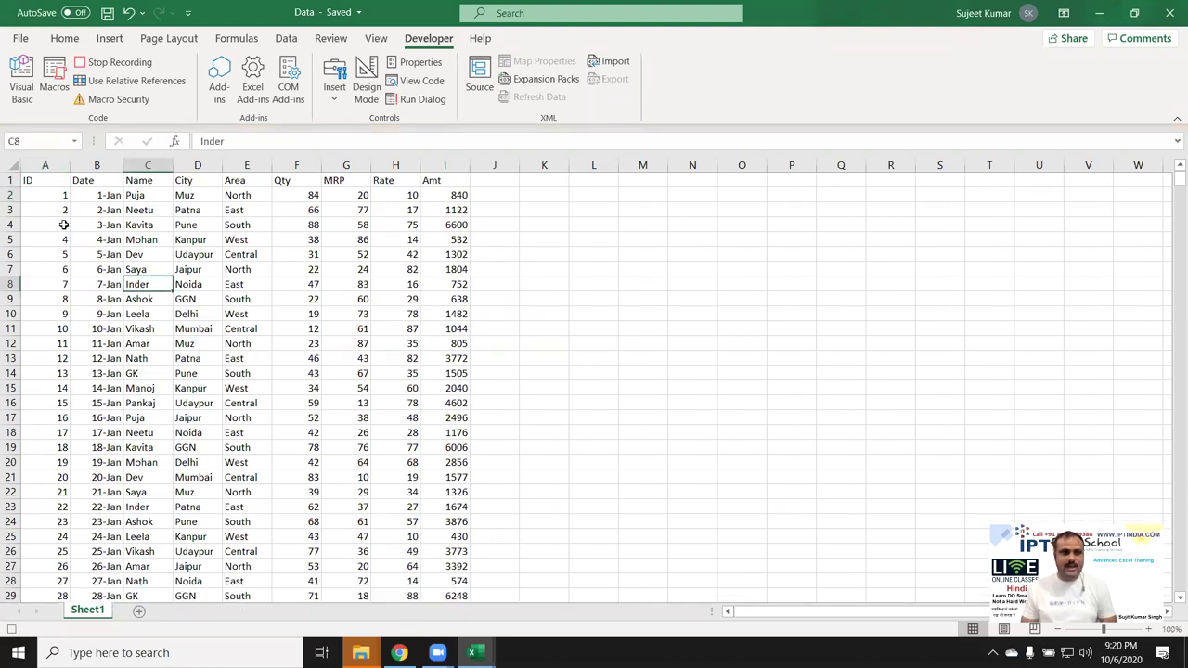
pyautogui.click(47, 182)
pyautogui.hotkey('ctrl', 'shift', 'l')
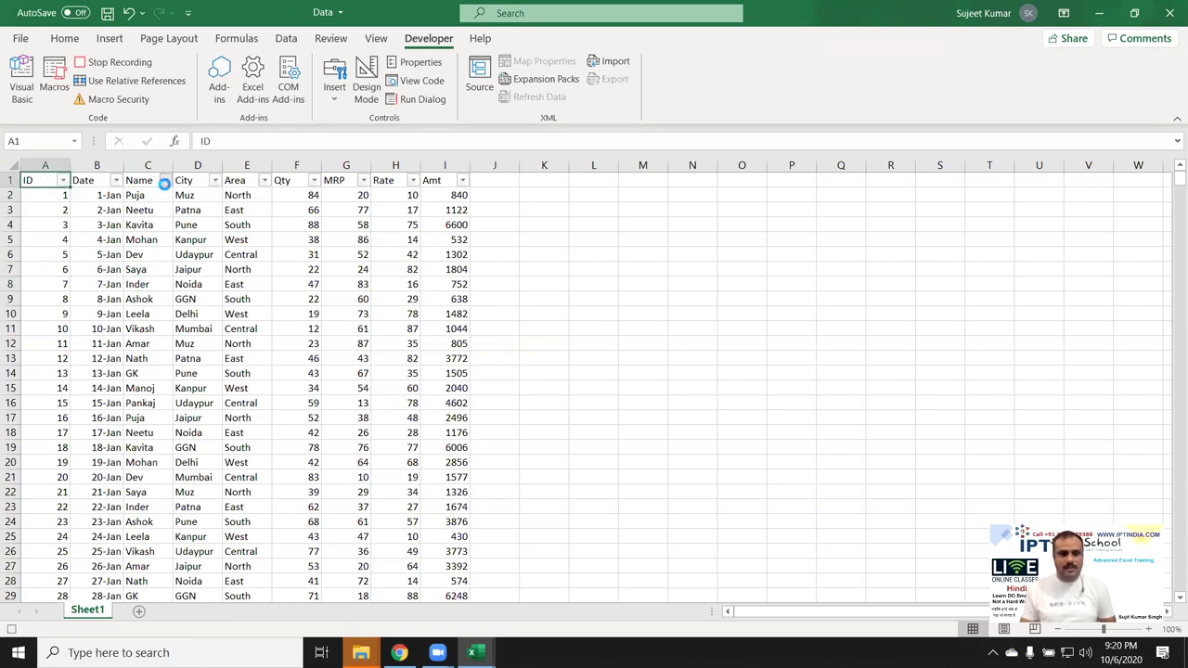
# Filter the Name column to show only Amar, leaving 53 of 797 records.
pyautogui.click(165, 180)
pyautogui.click(42, 363)
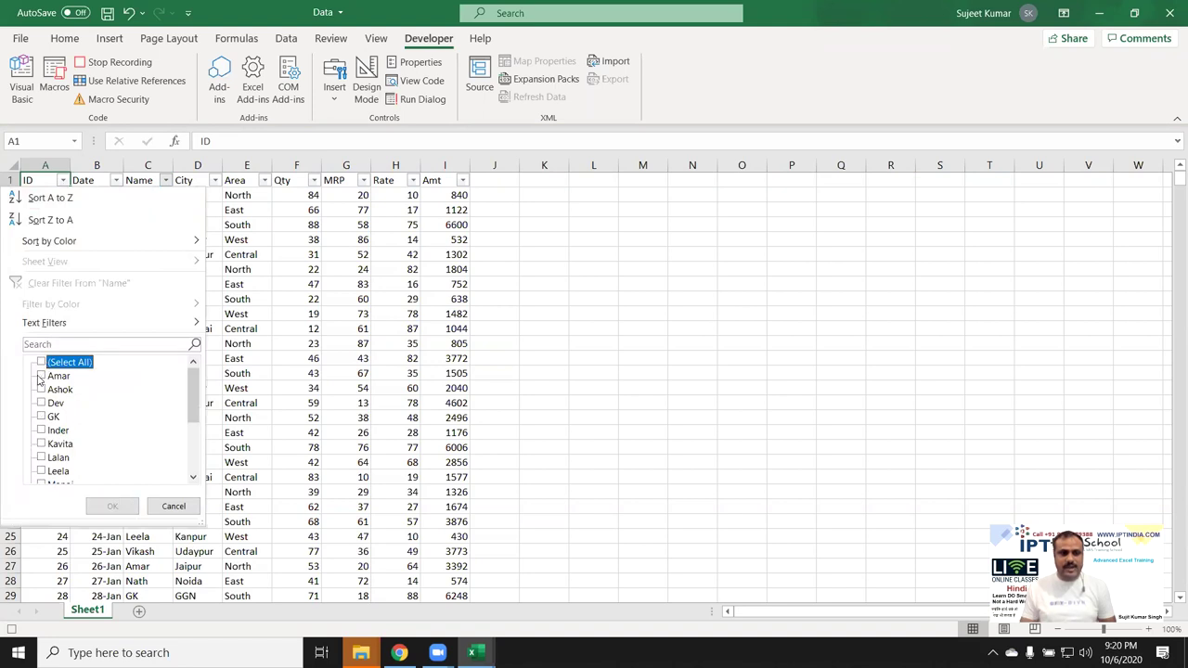
pyautogui.click(41, 375)
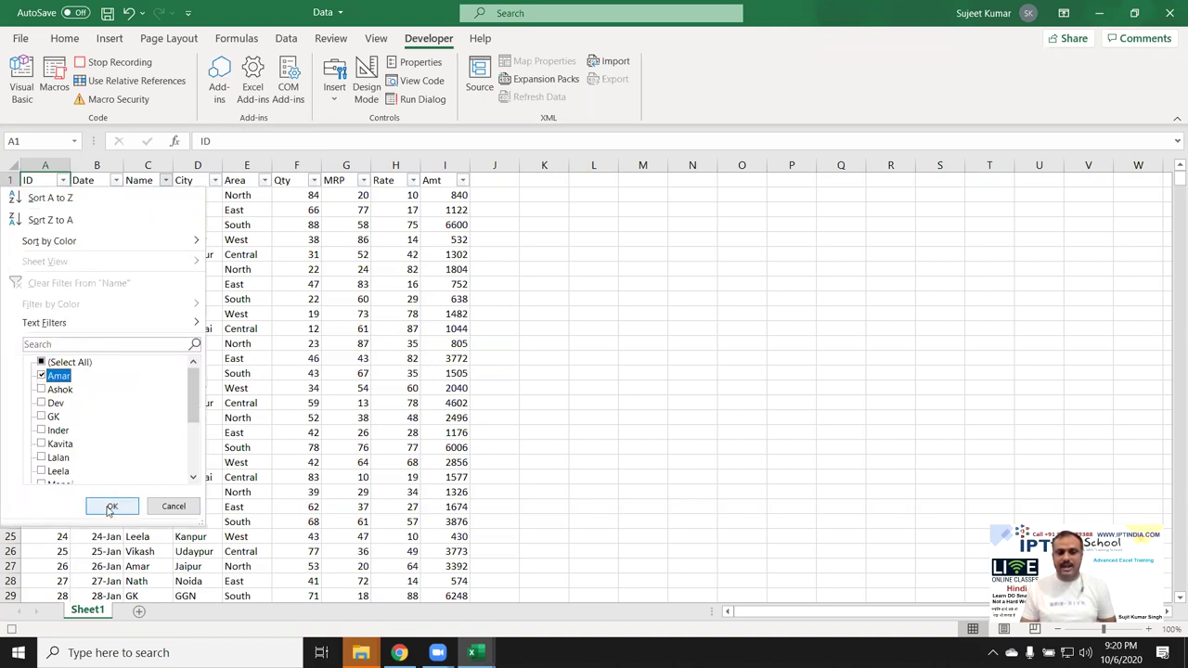
pyautogui.click(109, 510)
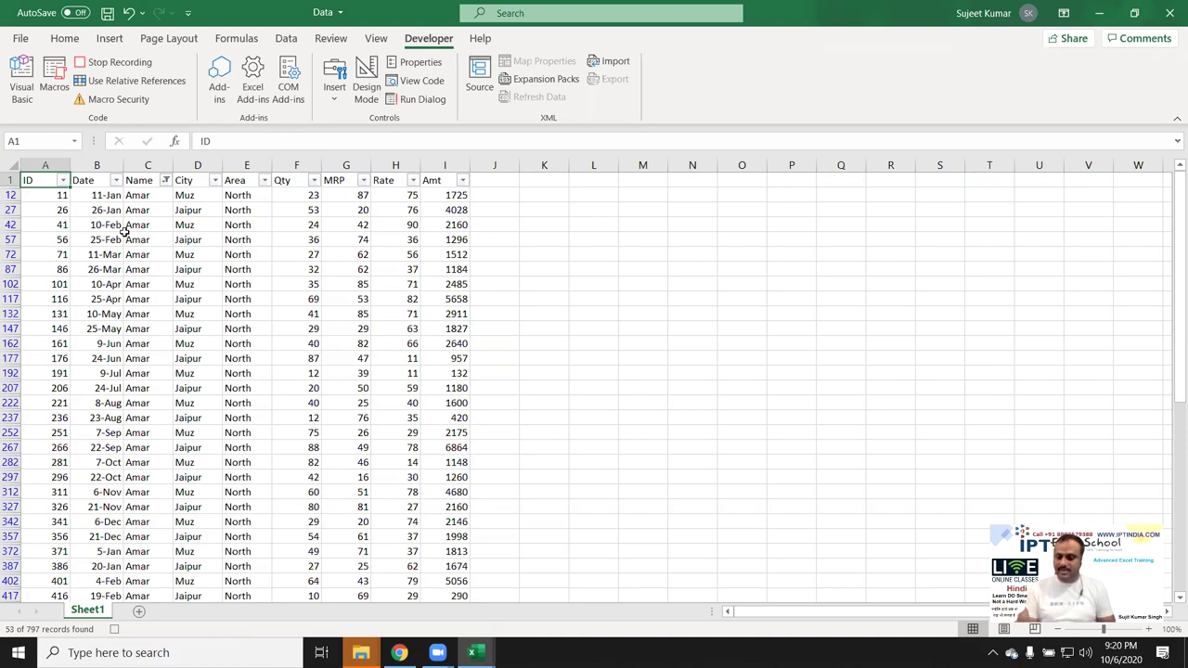
# Select the whole filtered table and copy only its visible cells using Go To Special.
pyautogui.hotkey('ctrl', 'shift', 'Right')
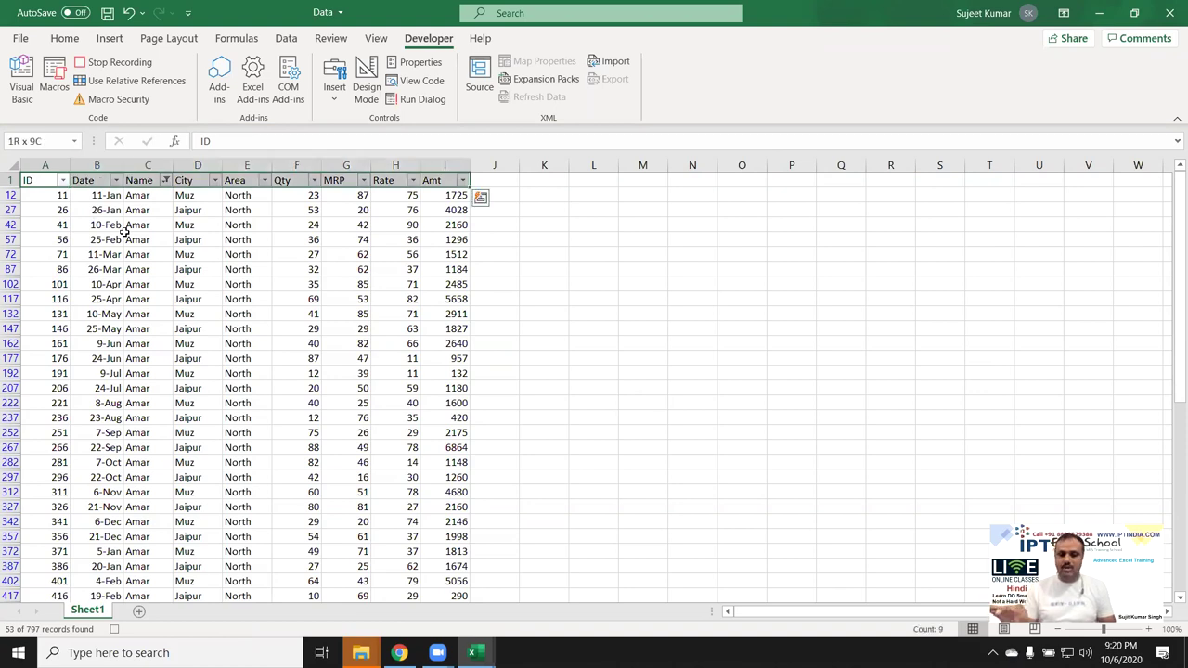
pyautogui.hotkey('ctrl', 'shift', 'Down')
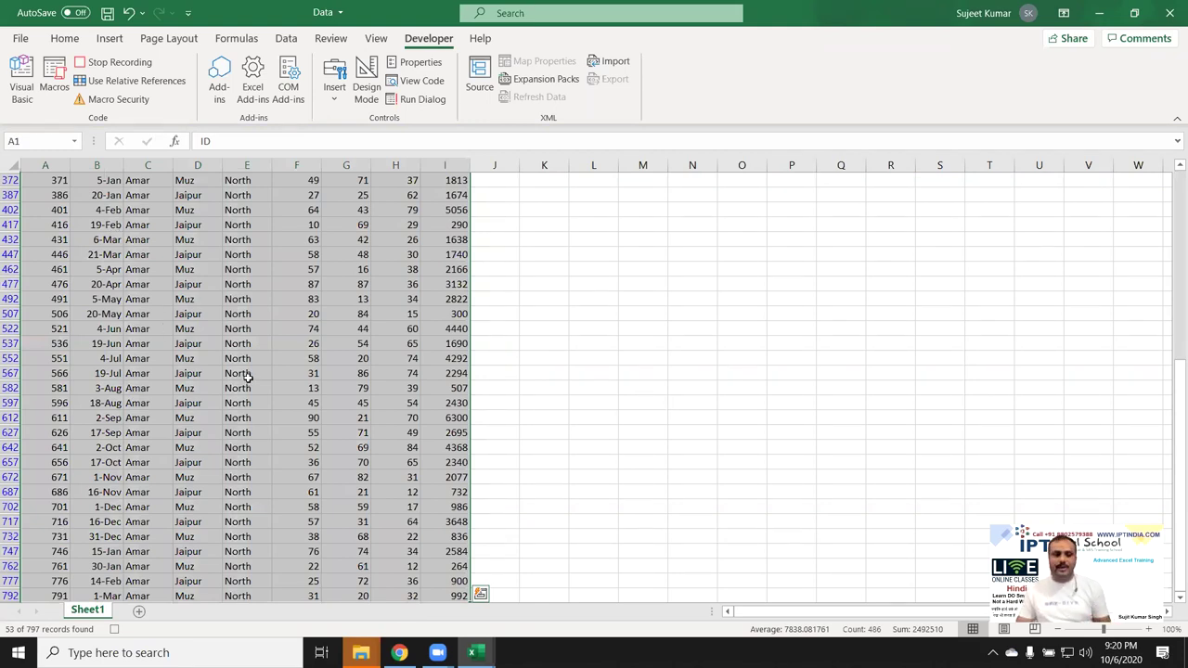
pyautogui.click(64, 38)
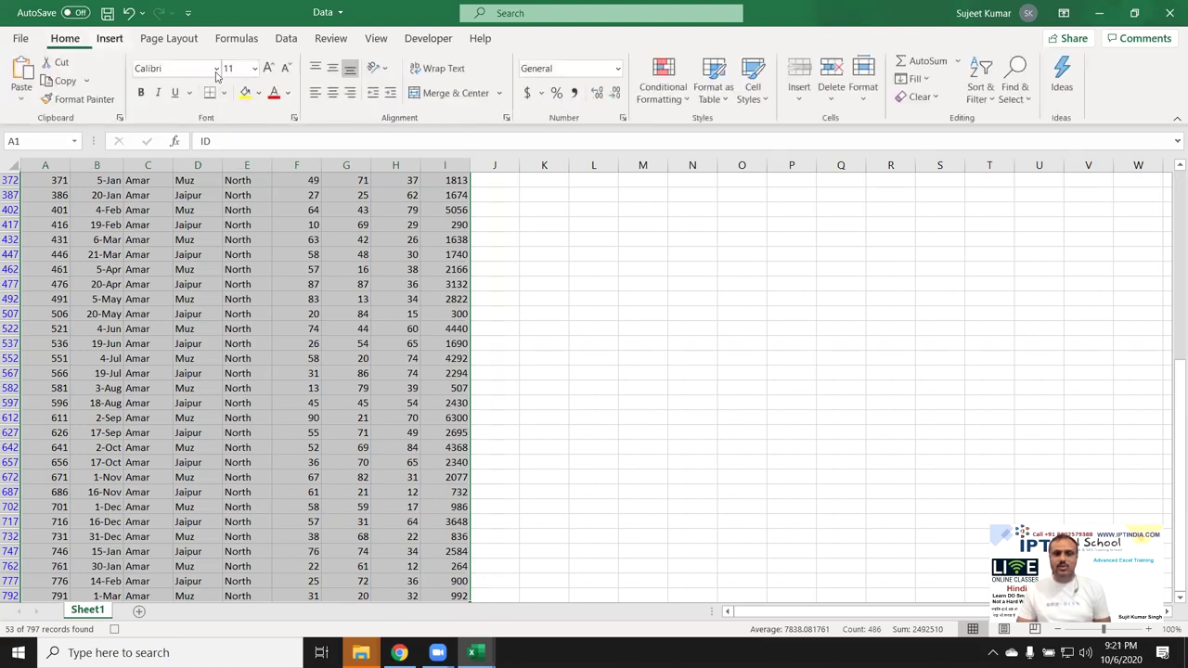
pyautogui.click(984, 93)
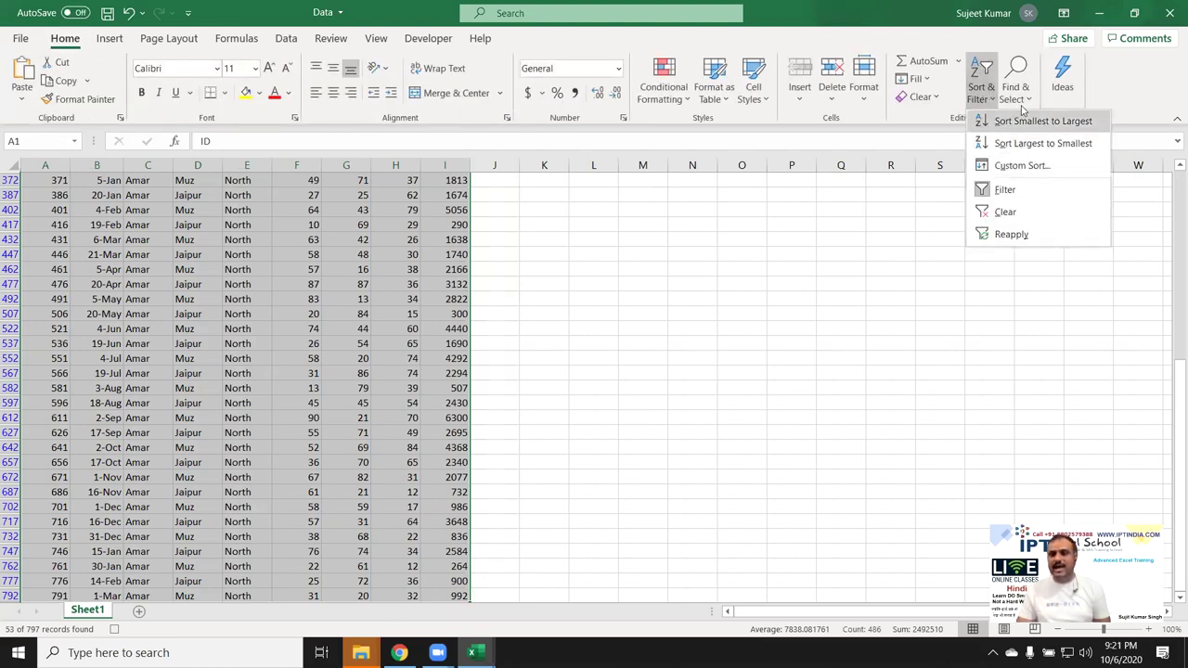
pyautogui.click(1016, 93)
pyautogui.scroll(5, 1049, 187)
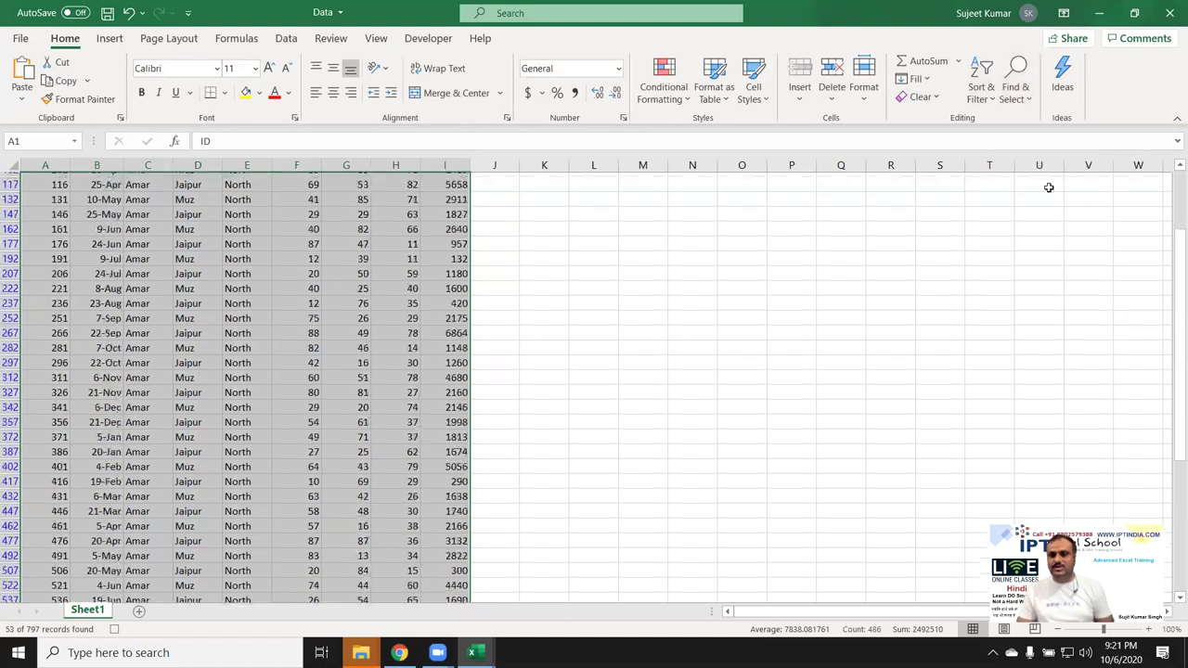
pyautogui.hotkey('ctrl', 'g')
pyautogui.hotkey('alt', 's')
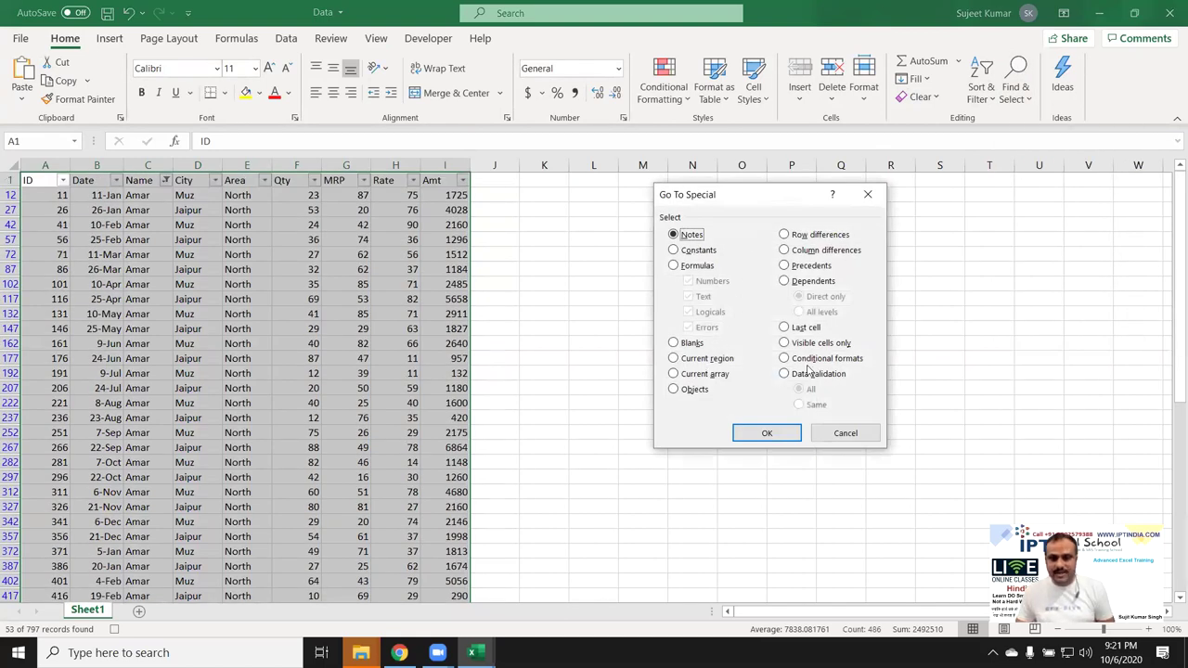
pyautogui.click(810, 345)
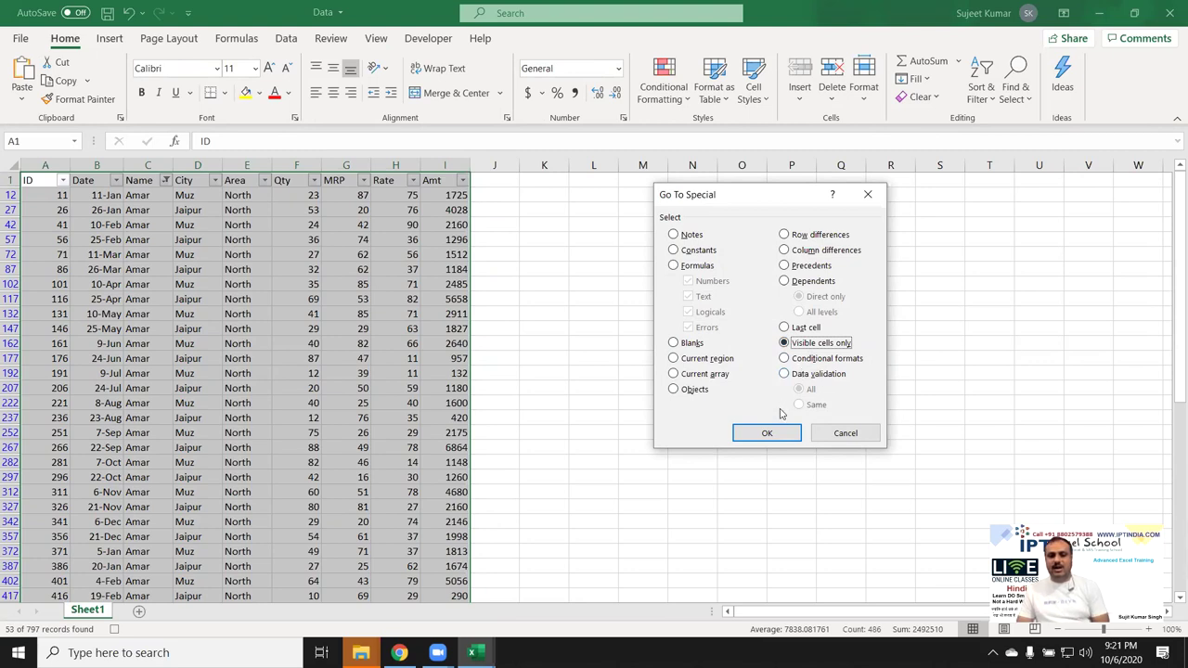
pyautogui.click(770, 433)
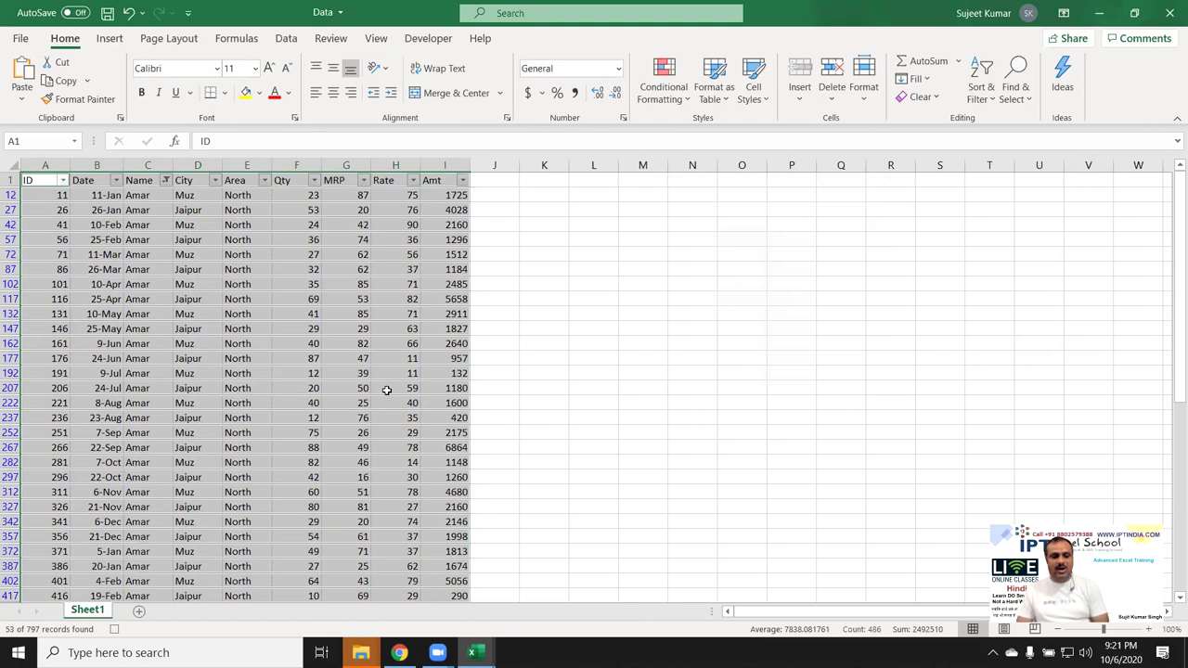
pyautogui.hotkey('ctrl', 'c')
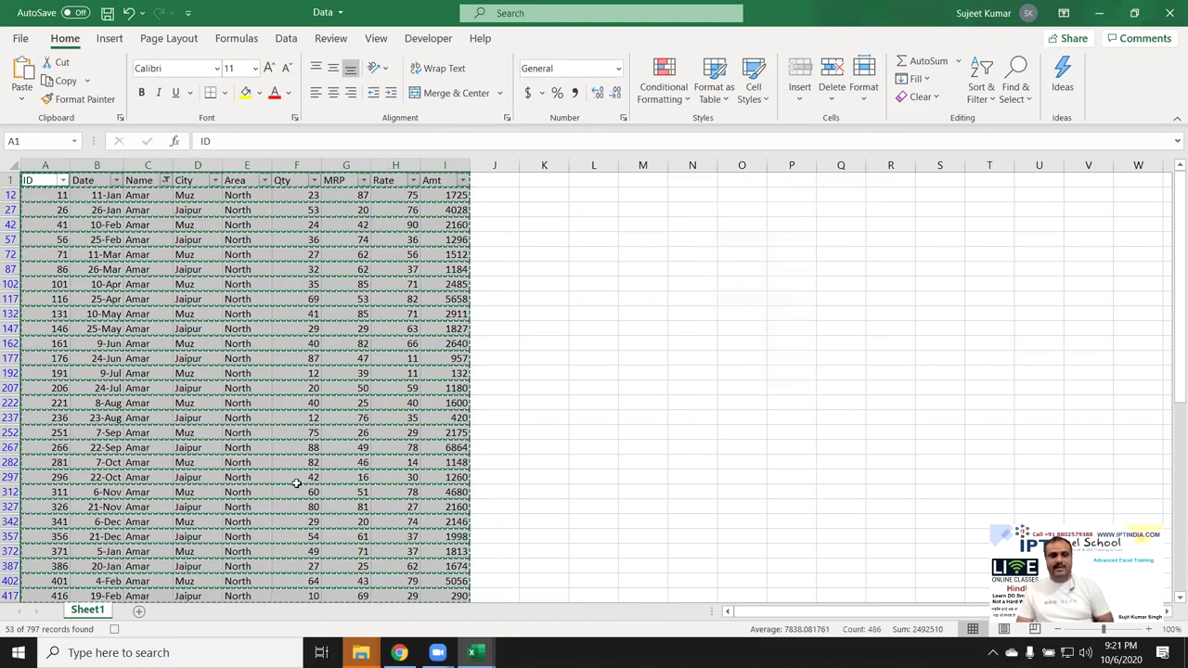
# Paste the copied rows into a new sheet and rename its tab to Amar.
pyautogui.click(138, 612)
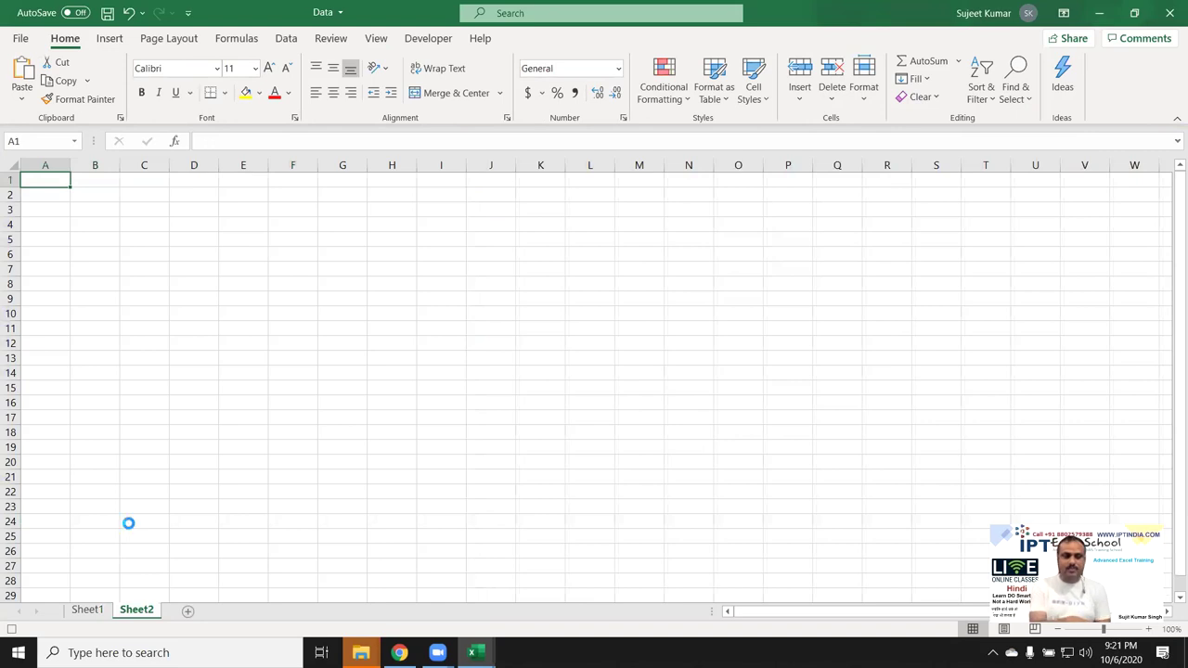
pyautogui.hotkey('ctrl', 'v')
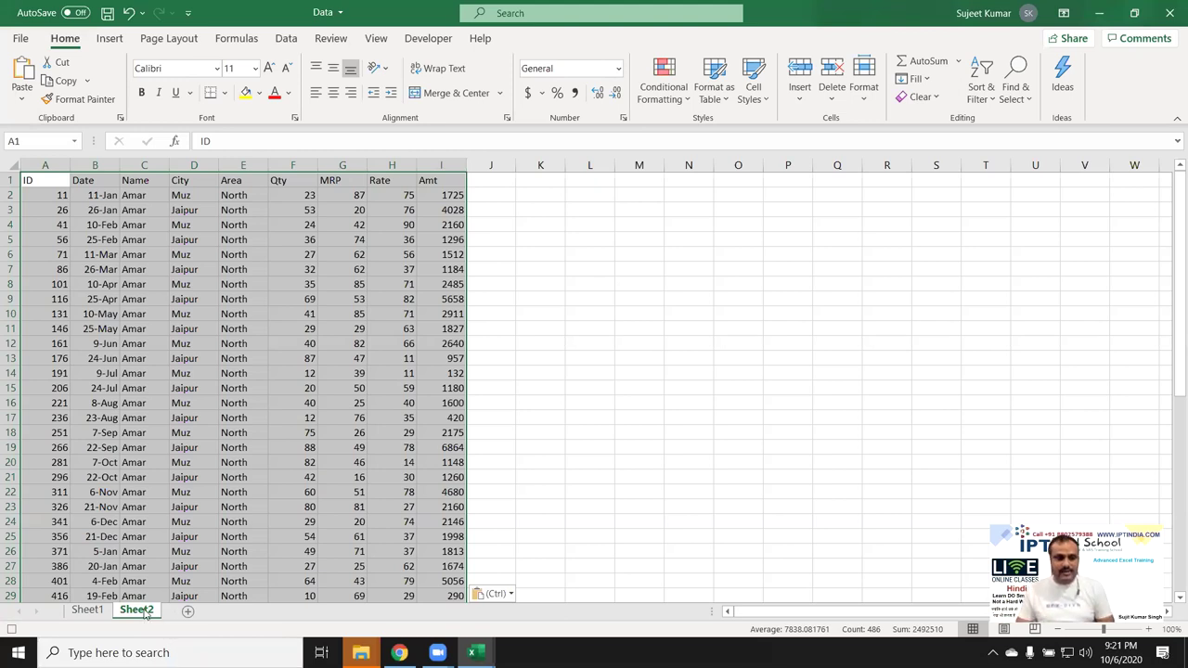
pyautogui.doubleClick(143, 612)
pyautogui.write('Ama')
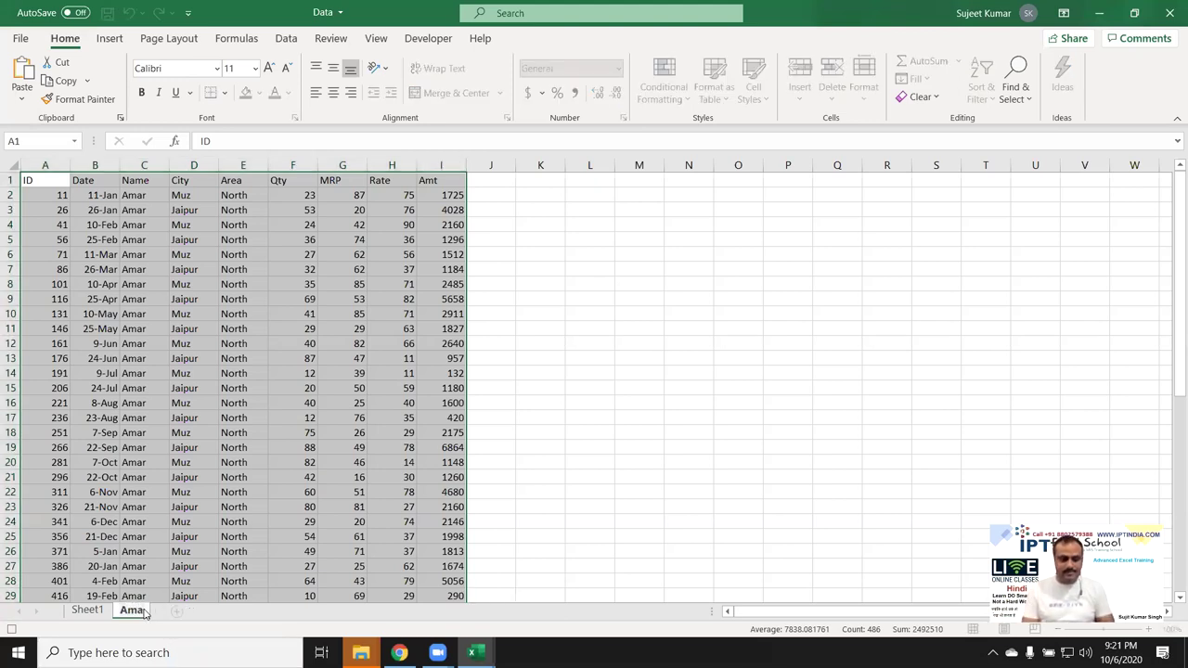
pyautogui.press('Return')
pyautogui.rightClick(144, 611)
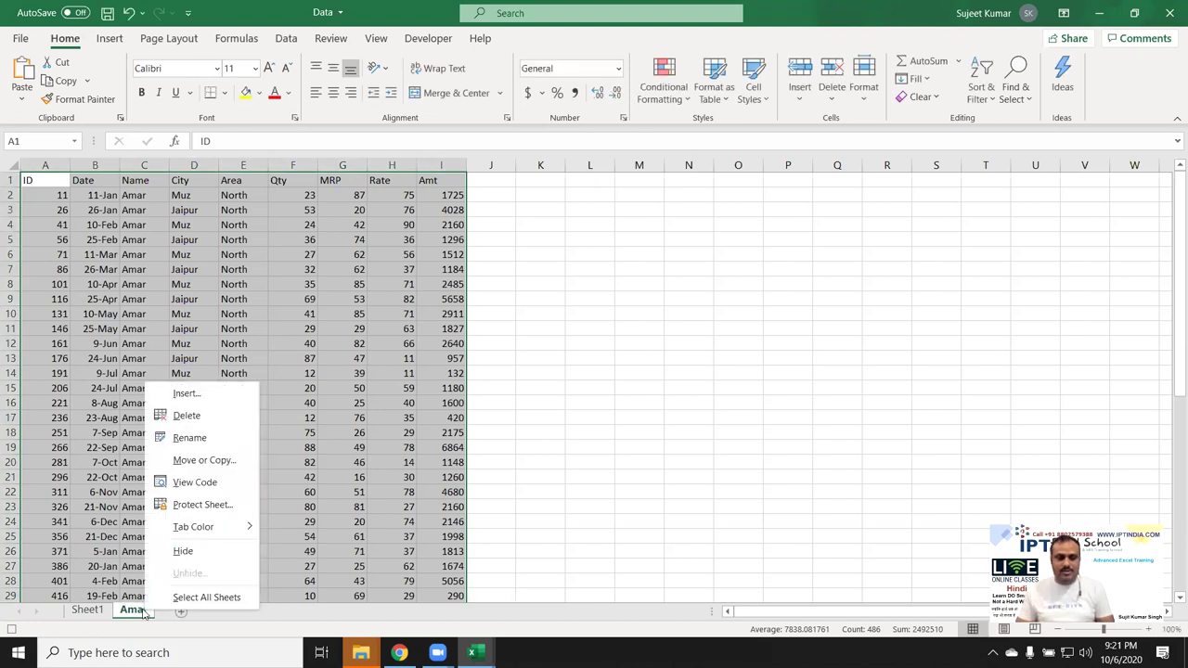
# Copy the Amar sheet into a new workbook with Move or Copy.
pyautogui.click(199, 461)
pyautogui.click(81, 528)
pyautogui.click(115, 408)
pyautogui.click(114, 424)
pyautogui.click(226, 554)
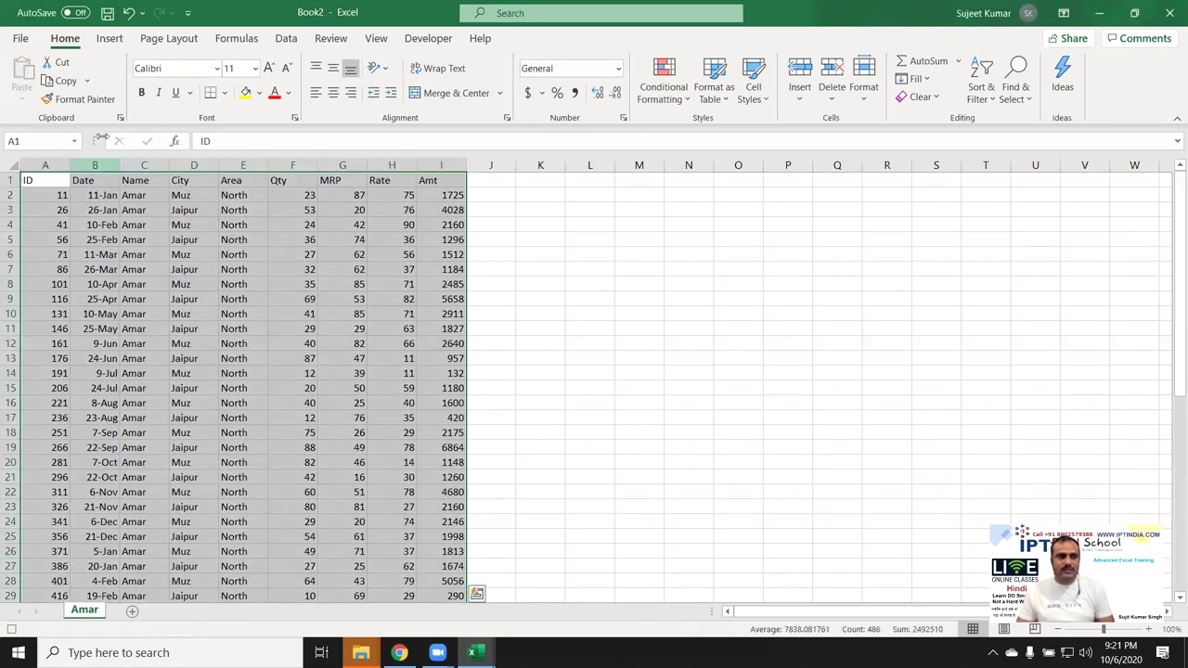
# Save the new workbook as Amar.xlsx in Downloads, then close it.
pyautogui.click(107, 12)
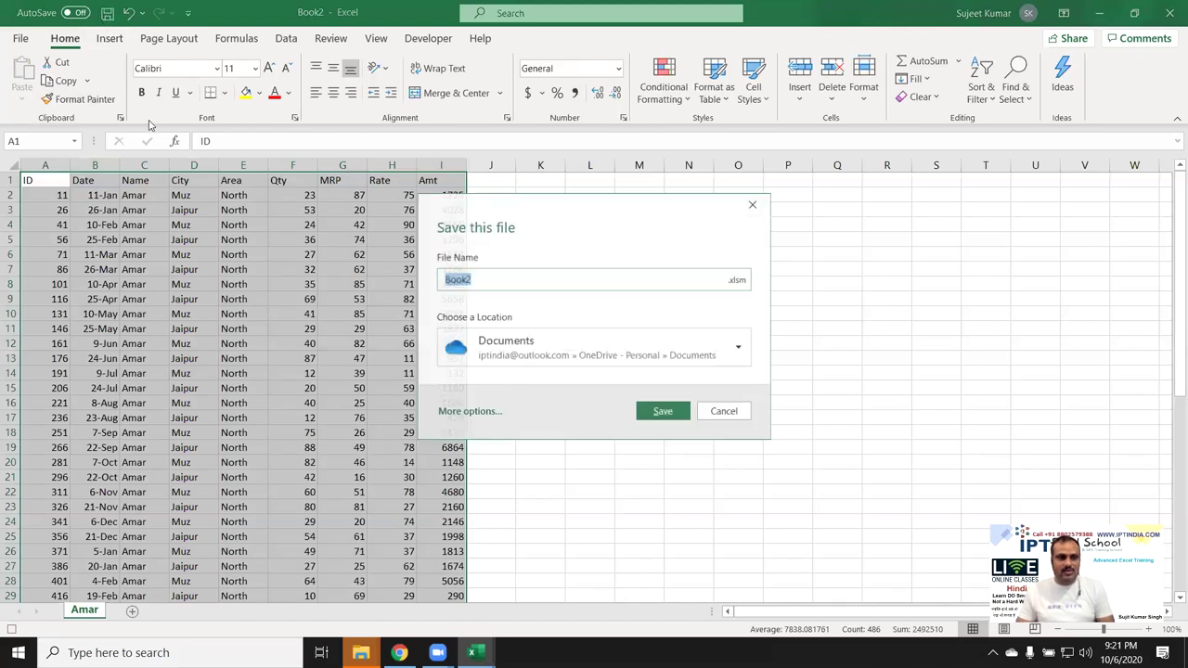
pyautogui.click(738, 280)
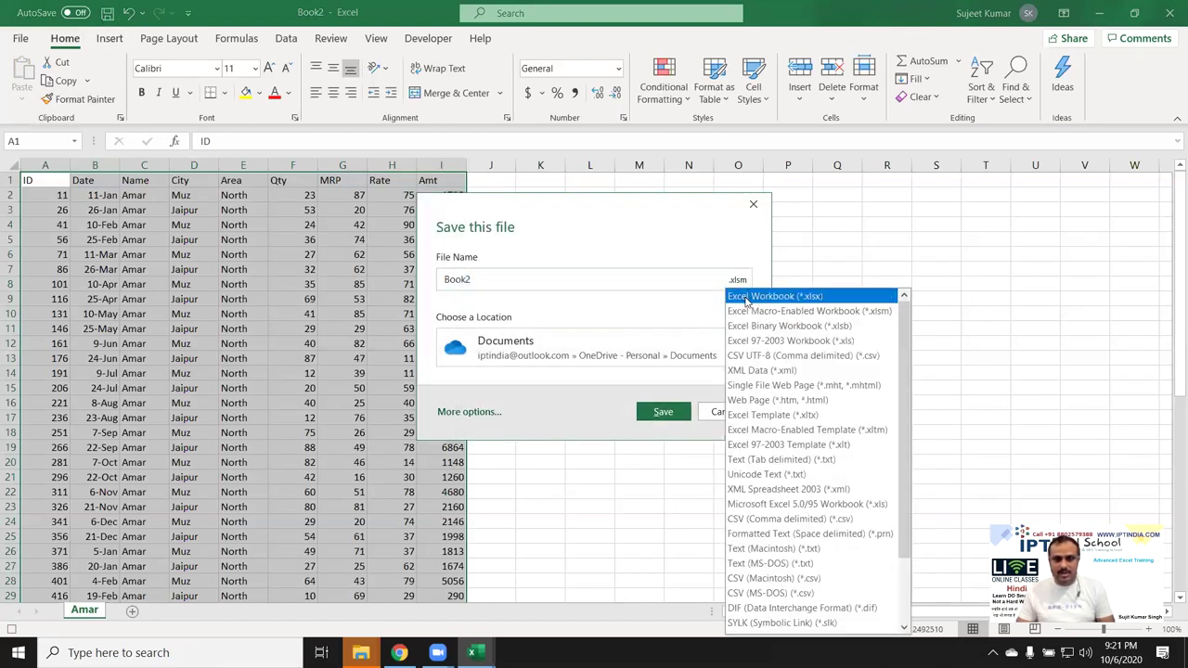
pyautogui.click(748, 297)
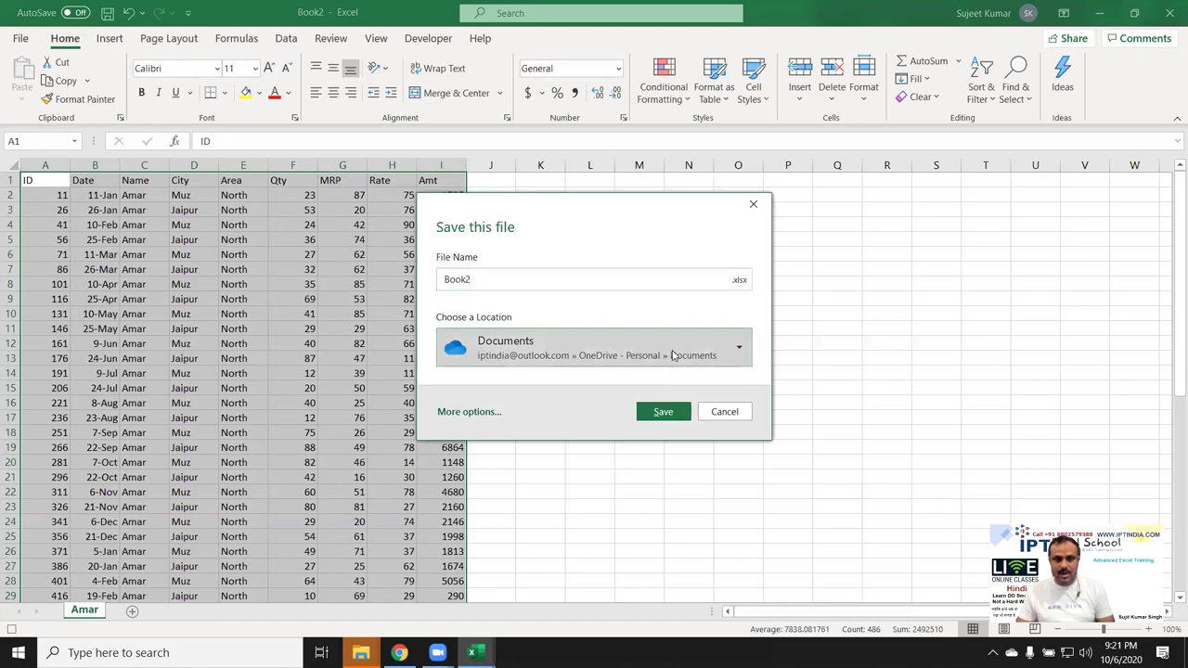
pyautogui.click(673, 356)
pyautogui.click(558, 462)
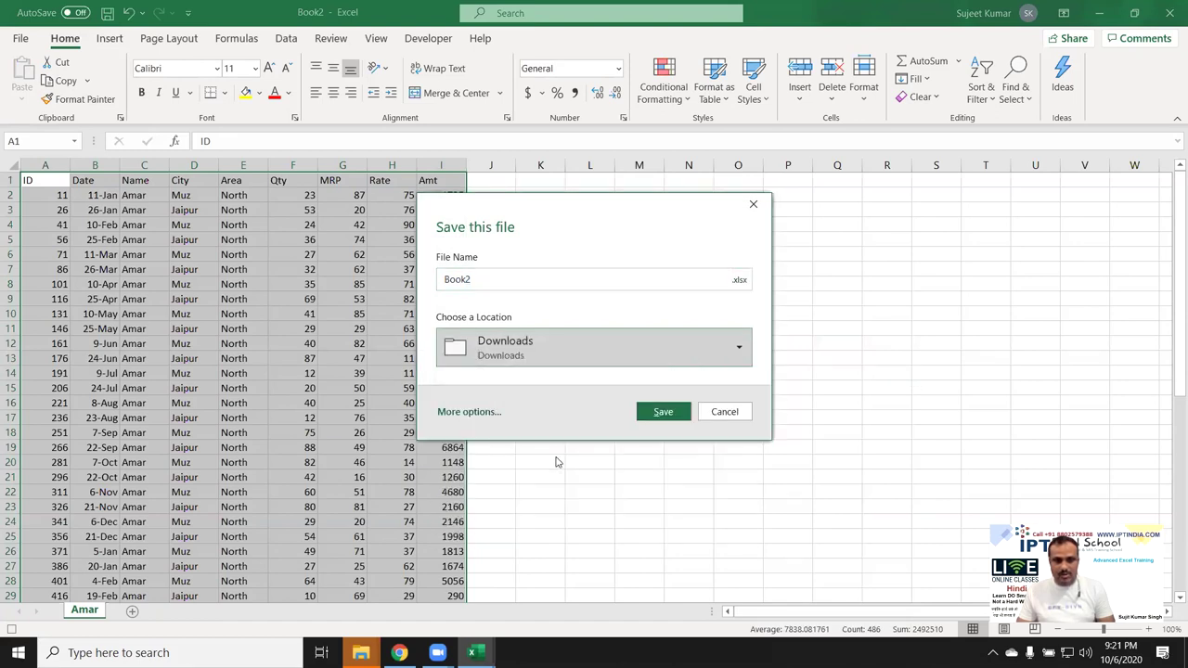
pyautogui.click(495, 282)
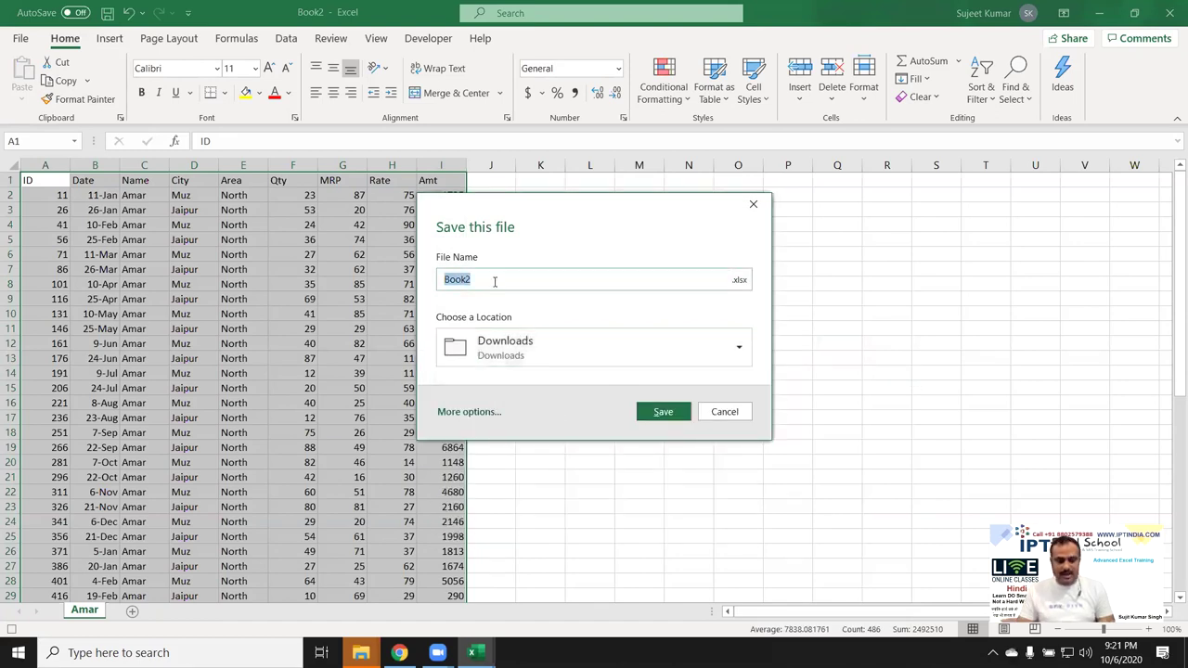
pyautogui.write('Amar')
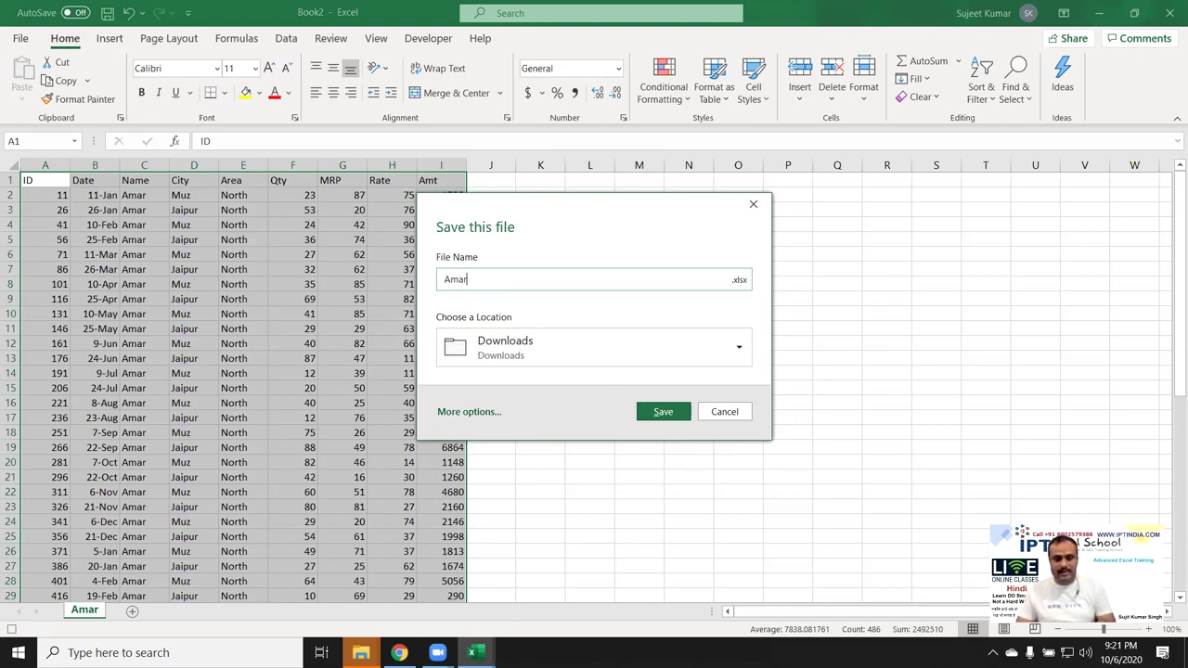
pyautogui.click(665, 412)
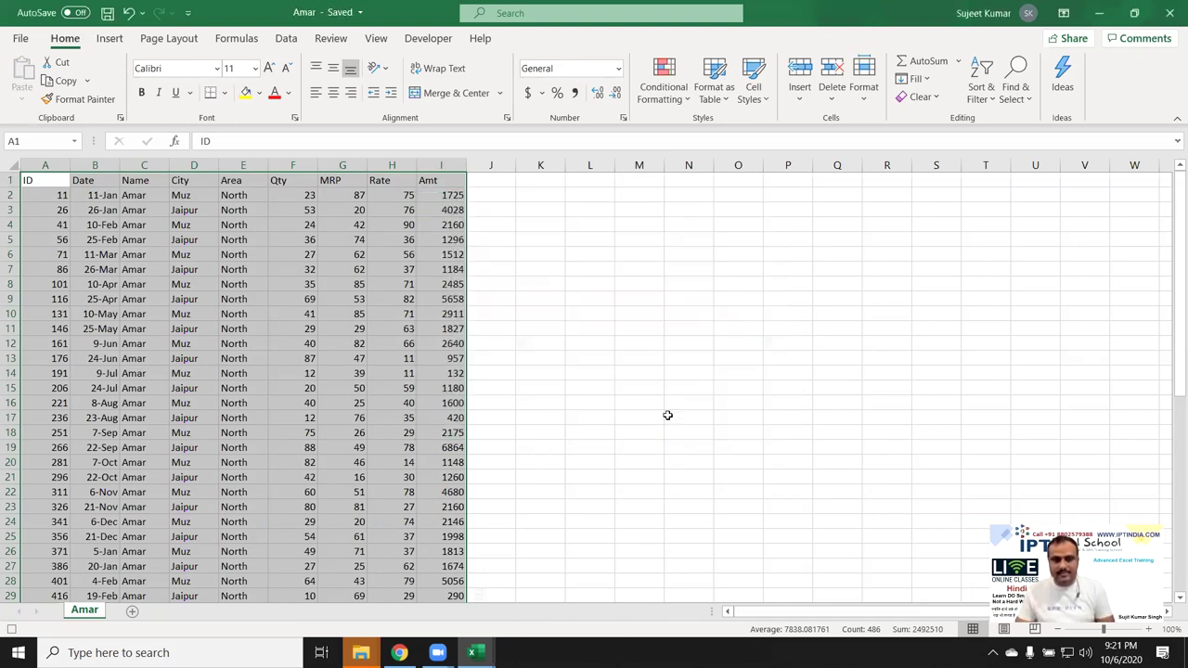
pyautogui.click(1170, 9)
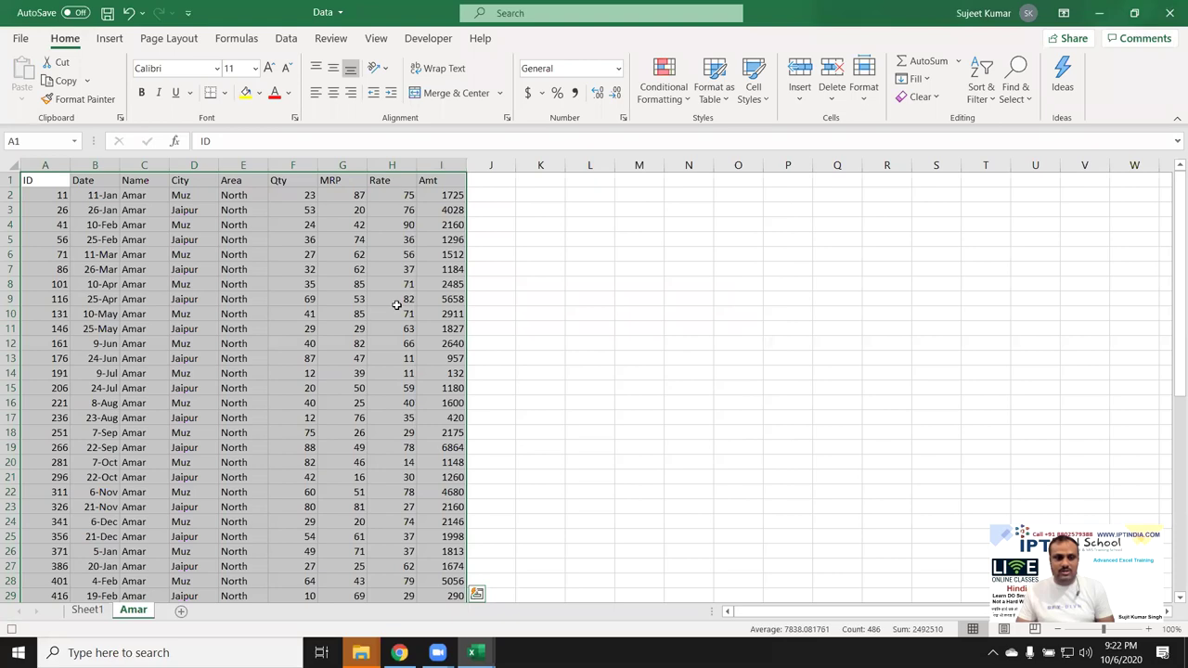
# Permanently delete the Amar sheet from the Data workbook.
pyautogui.rightClick(141, 611)
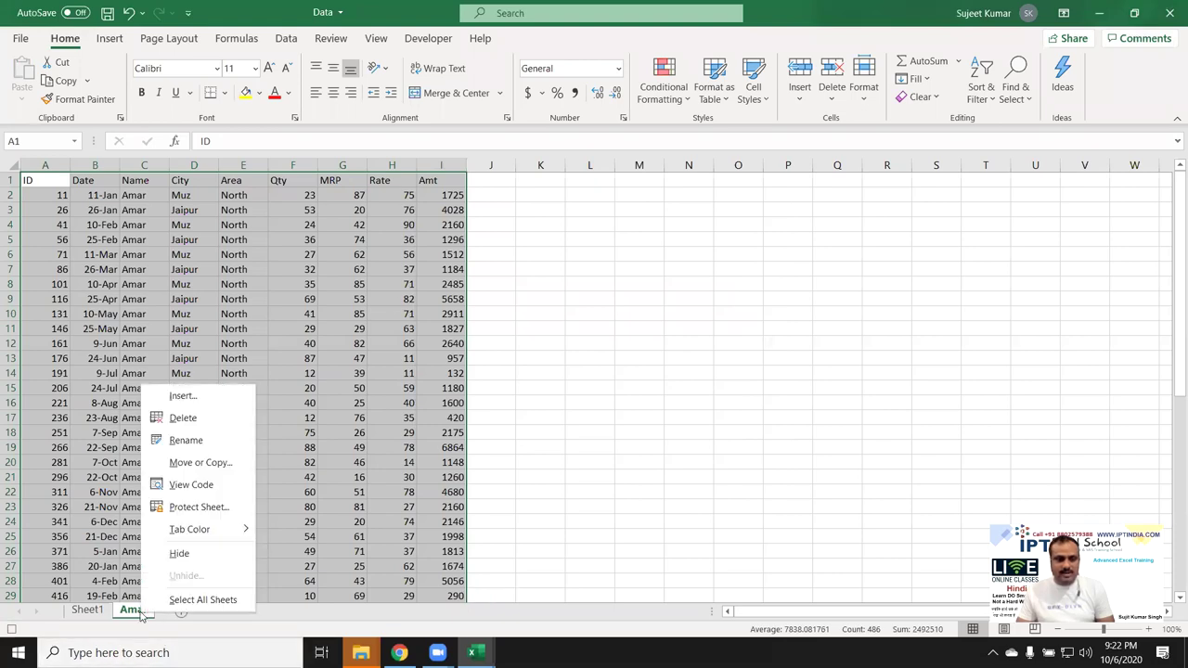
pyautogui.click(182, 419)
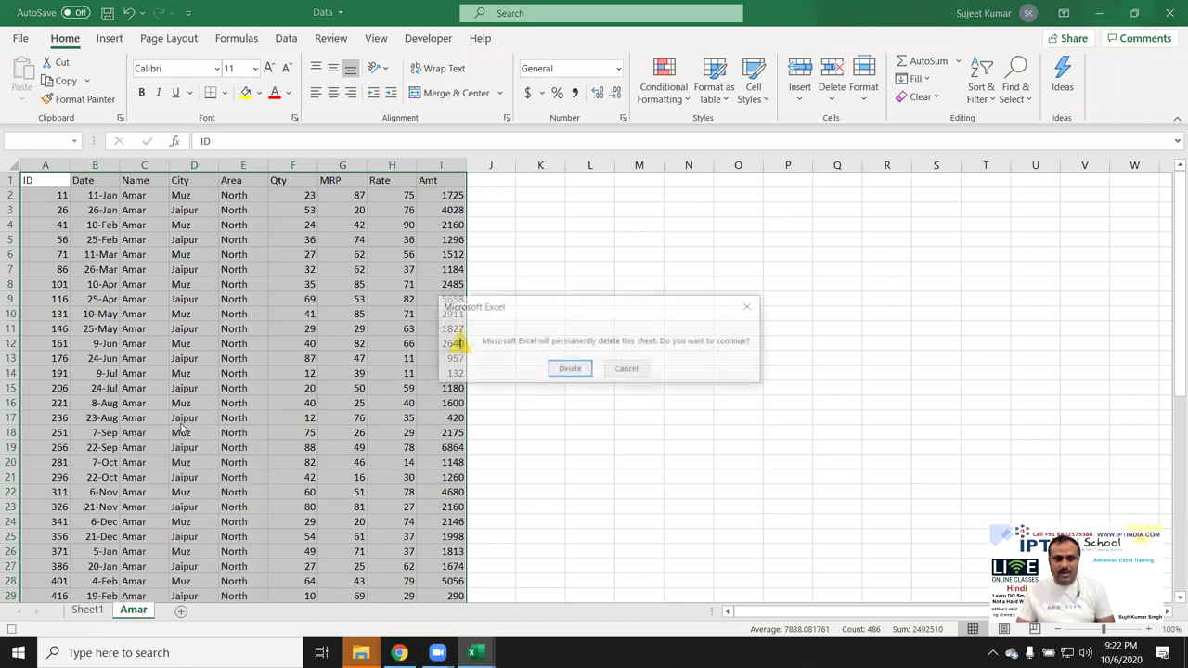
pyautogui.click(560, 369)
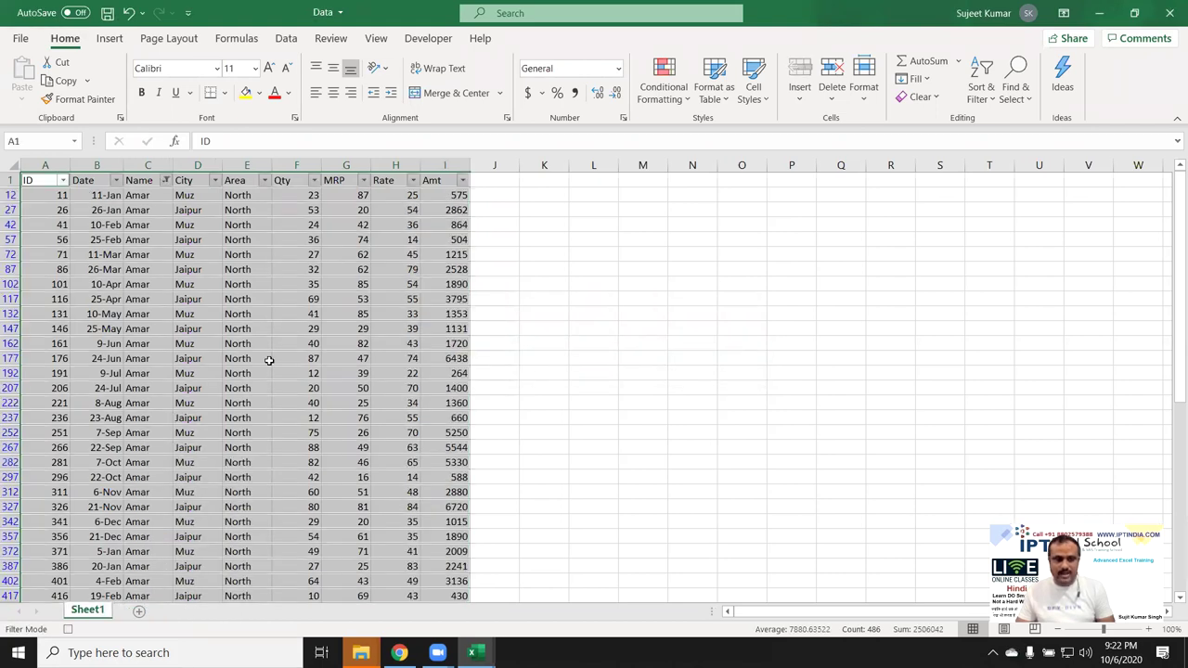
# Turn off the table filter from cell B42 so all rows reappear.
pyautogui.click(100, 225)
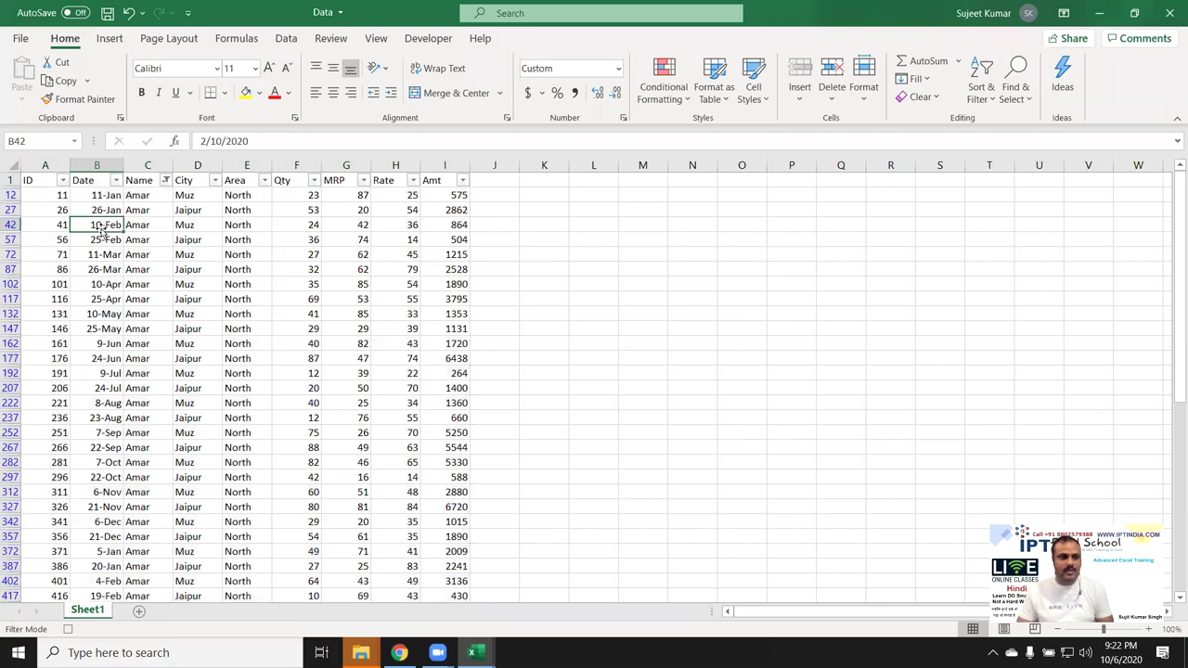
pyautogui.hotkey('alt', 'a', 'c')
pyautogui.hotkey('ctrl', 'shift', 'l')
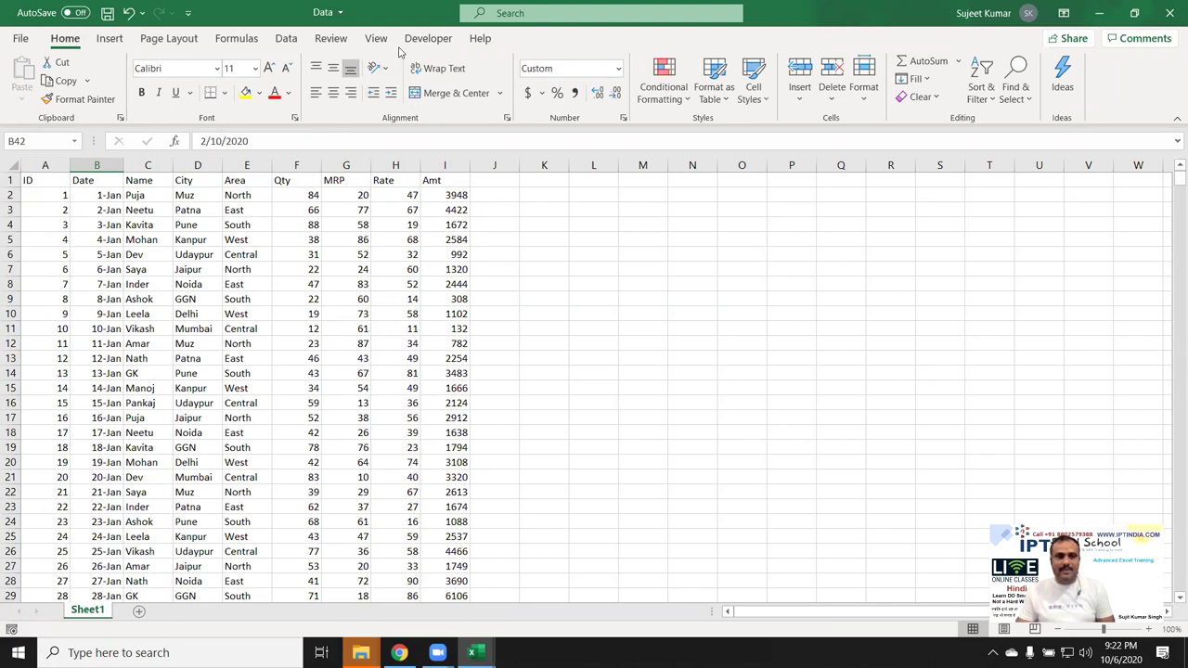
pyautogui.click(428, 38)
# Open Data_Copy for editing and delete the ChDir, first SaveAs and extra Selection.AutoFilter lines.
pyautogui.click(54, 88)
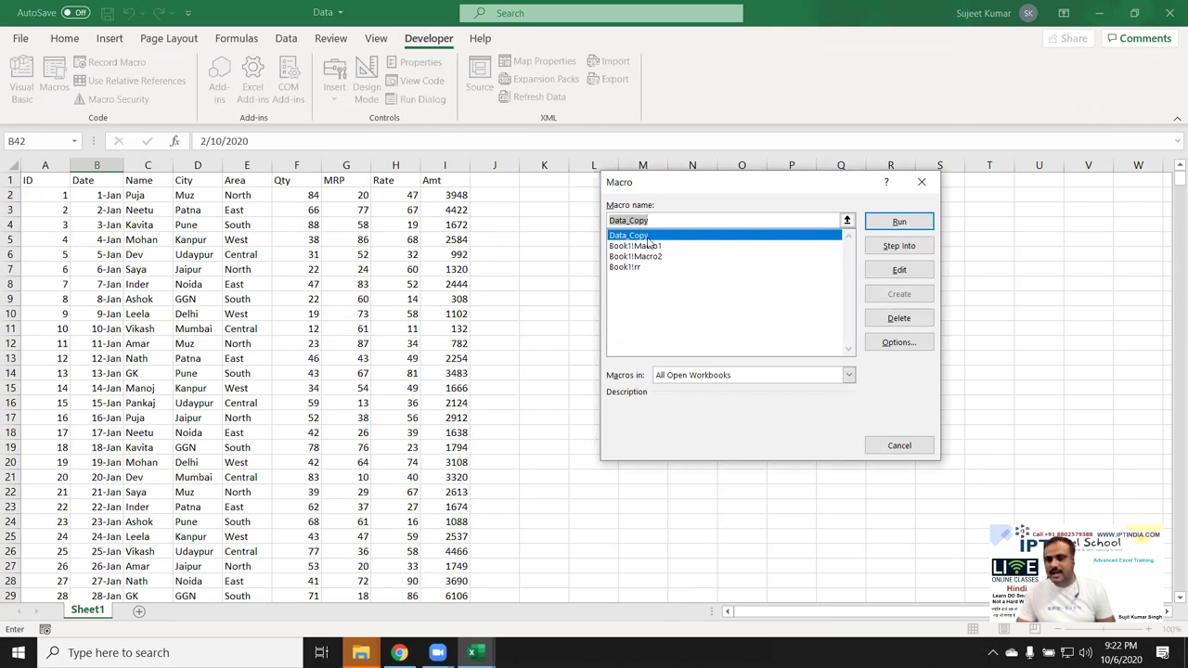
pyautogui.click(899, 270)
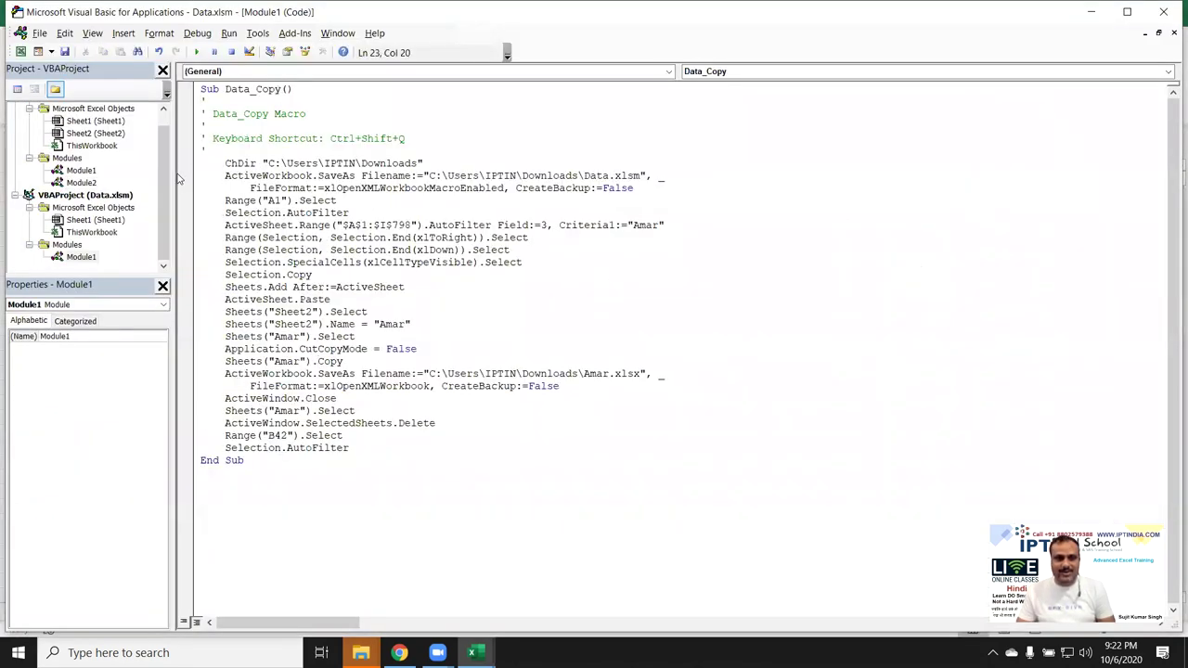
pyautogui.moveTo(225, 163)
pyautogui.mouseDown()
pyautogui.moveTo(644, 176)
pyautogui.moveTo(650, 193)
pyautogui.mouseUp()
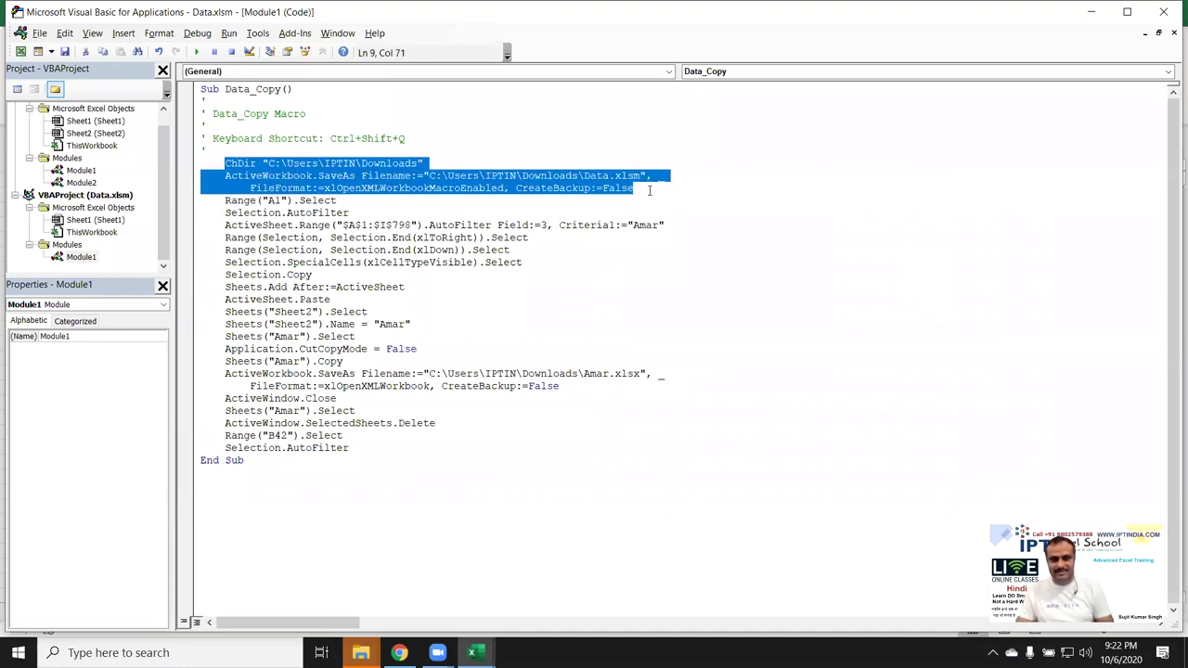
pyautogui.press('Delete')
pyautogui.click(371, 177)
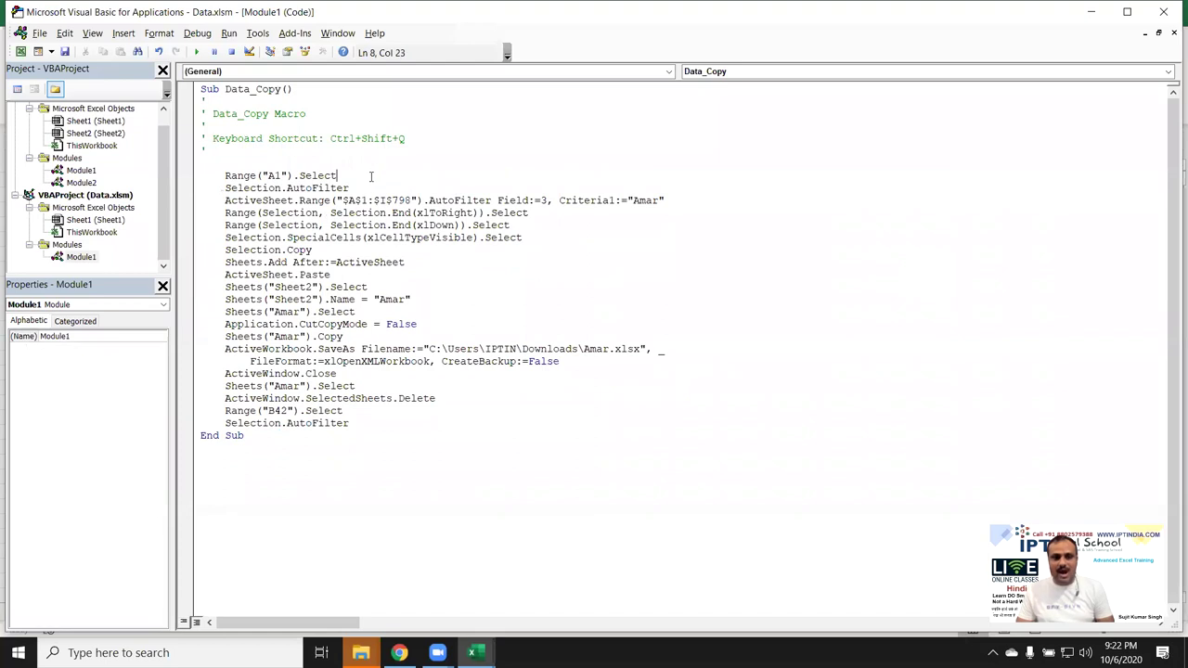
pyautogui.moveTo(350, 188); pyautogui.dragTo(250, 188)
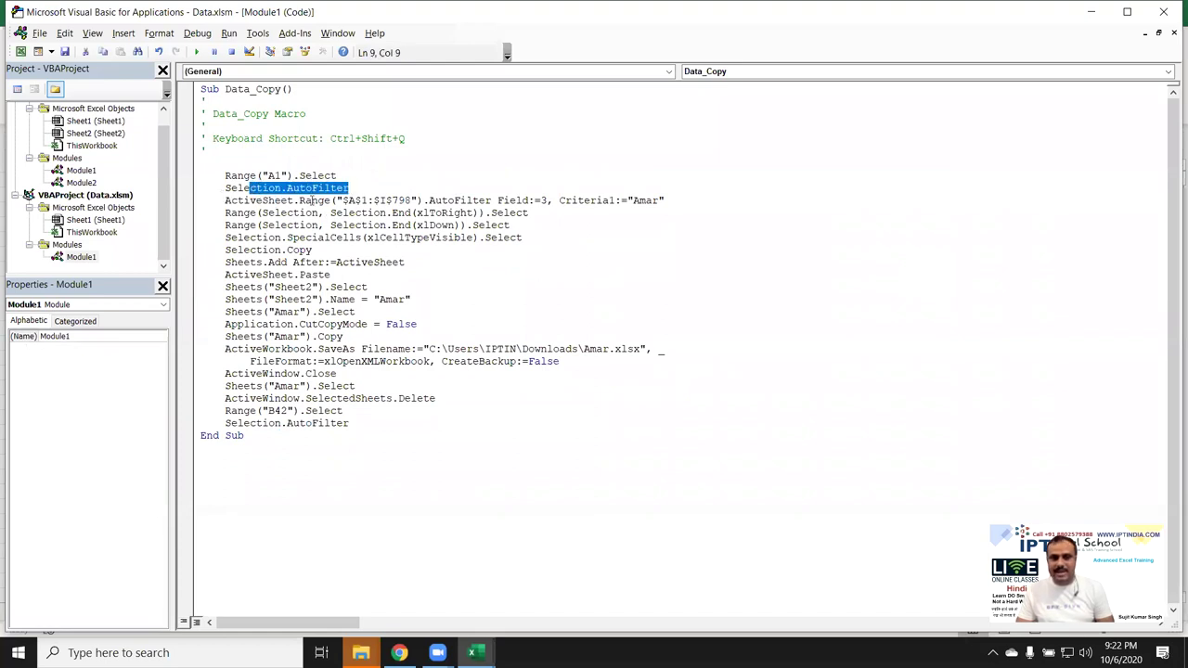
pyautogui.click(449, 200)
pyautogui.moveTo(350, 188); pyautogui.dragTo(225, 190)
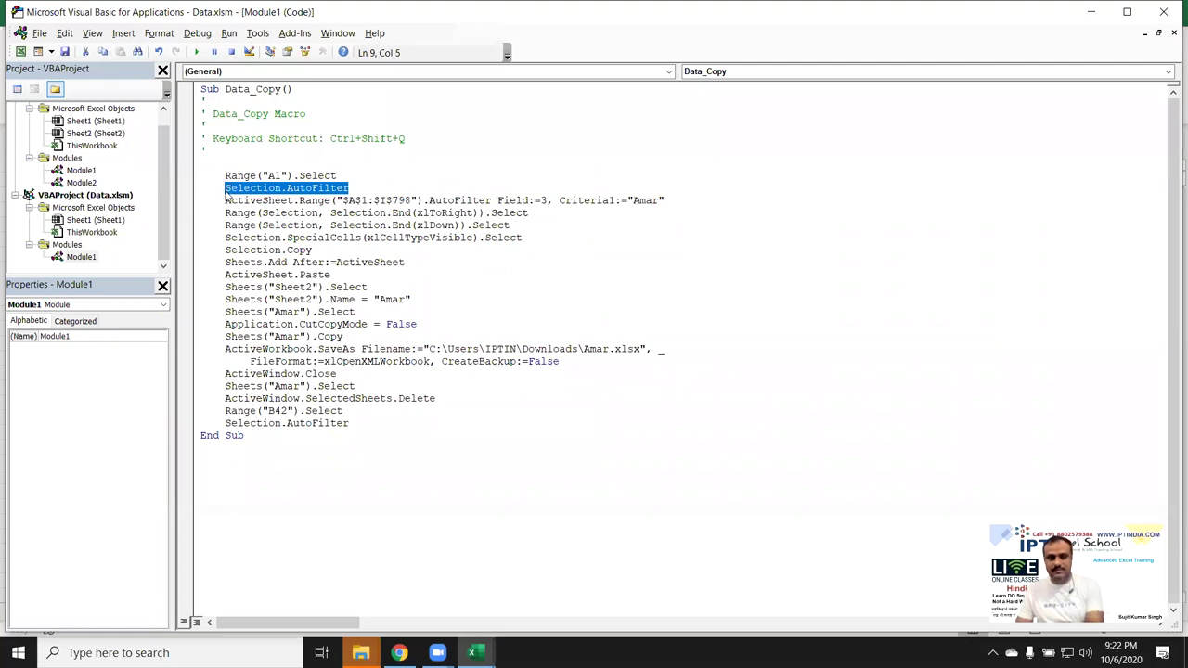
pyautogui.press('Delete')
# Shorten the AutoFilter range from Range("$A$1:$I$798") to Range("$A$1").
pyautogui.moveTo(347, 200); pyautogui.dragTo(403, 201)
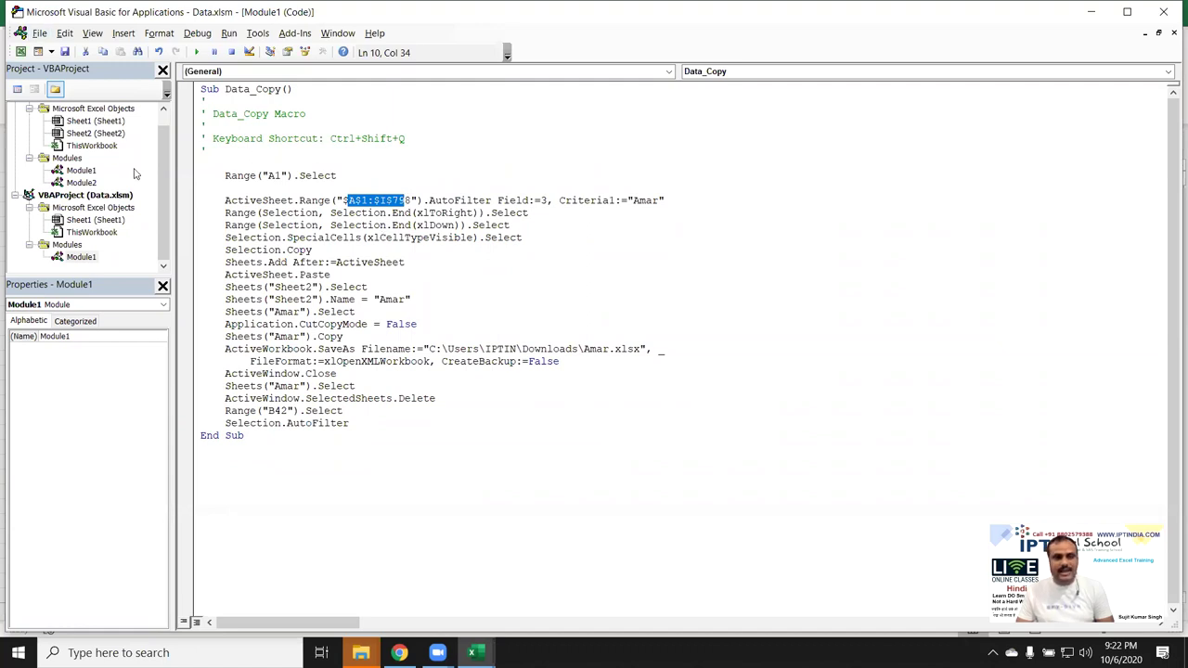
pyautogui.hotkey('alt', 'F11')
pyautogui.click(47, 182)
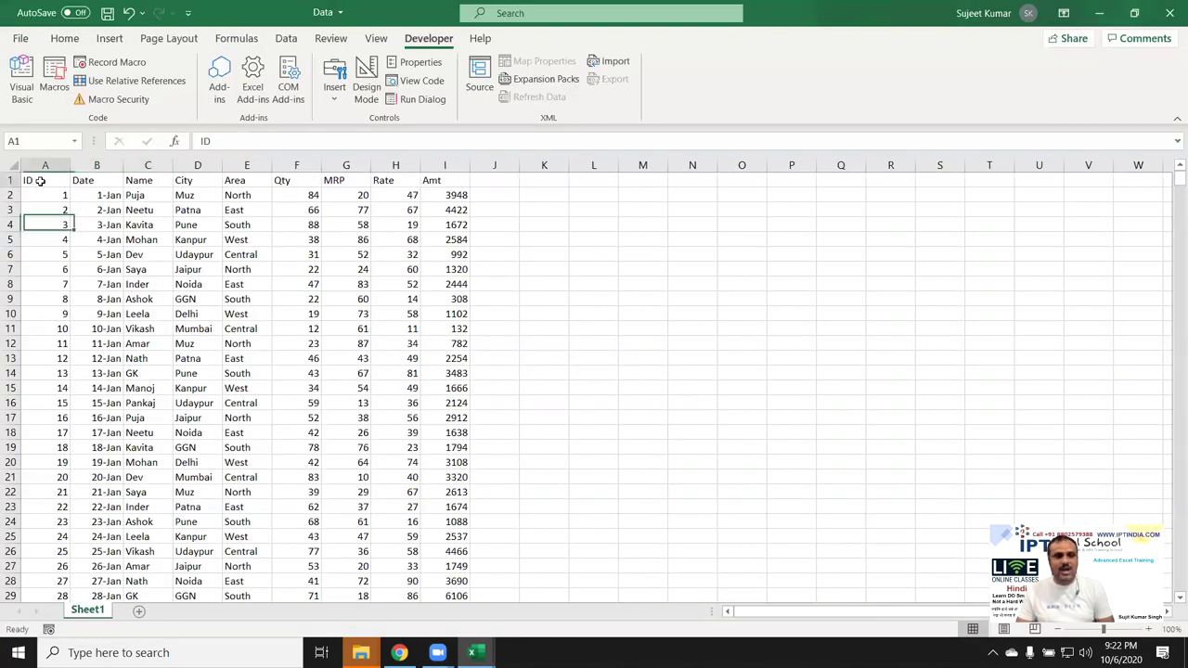
pyautogui.hotkey('ctrl', 'shift', 'l')
pyautogui.hotkey('ctrl', 'z')
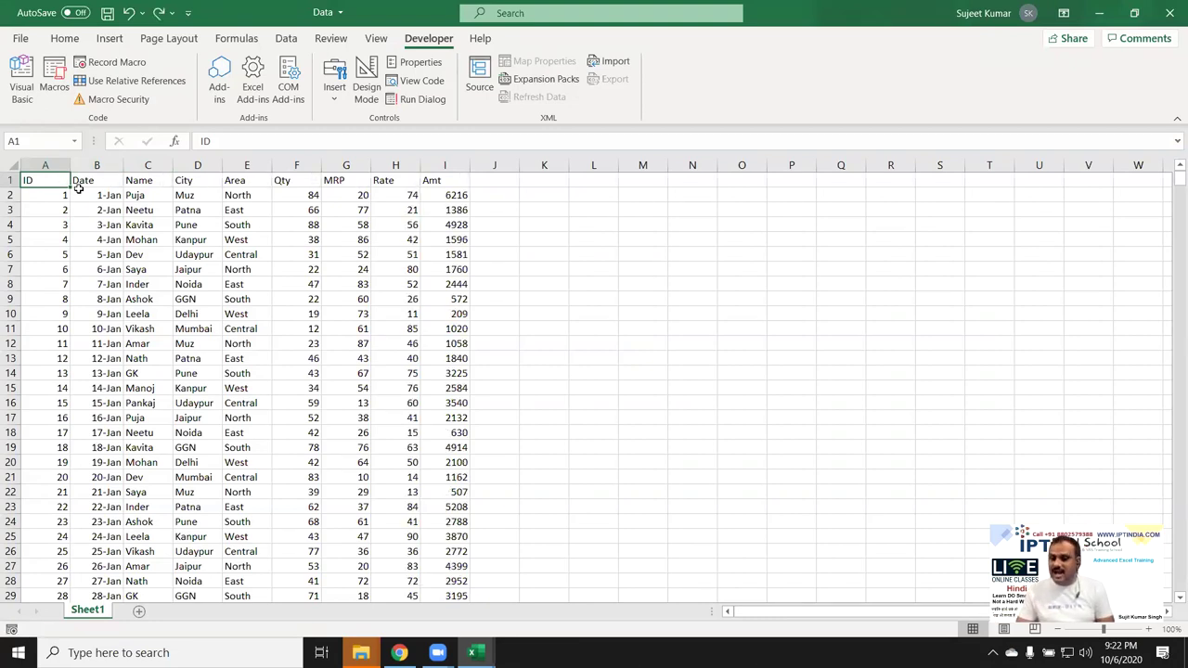
pyautogui.hotkey('alt', 'F11')
pyautogui.click(374, 200)
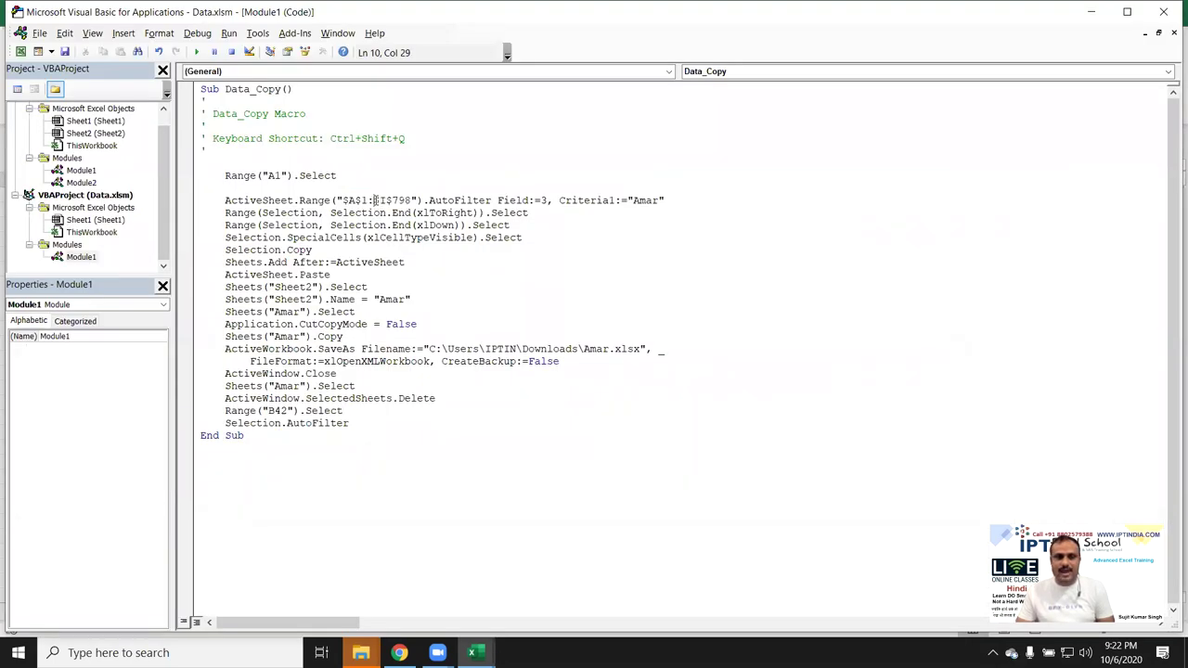
pyautogui.press('Delete')
pyautogui.press('Delete')
pyautogui.press('Delete')
pyautogui.press('Delete')
pyautogui.press('Delete')
pyautogui.press('Delete')
pyautogui.press('BackSpace')
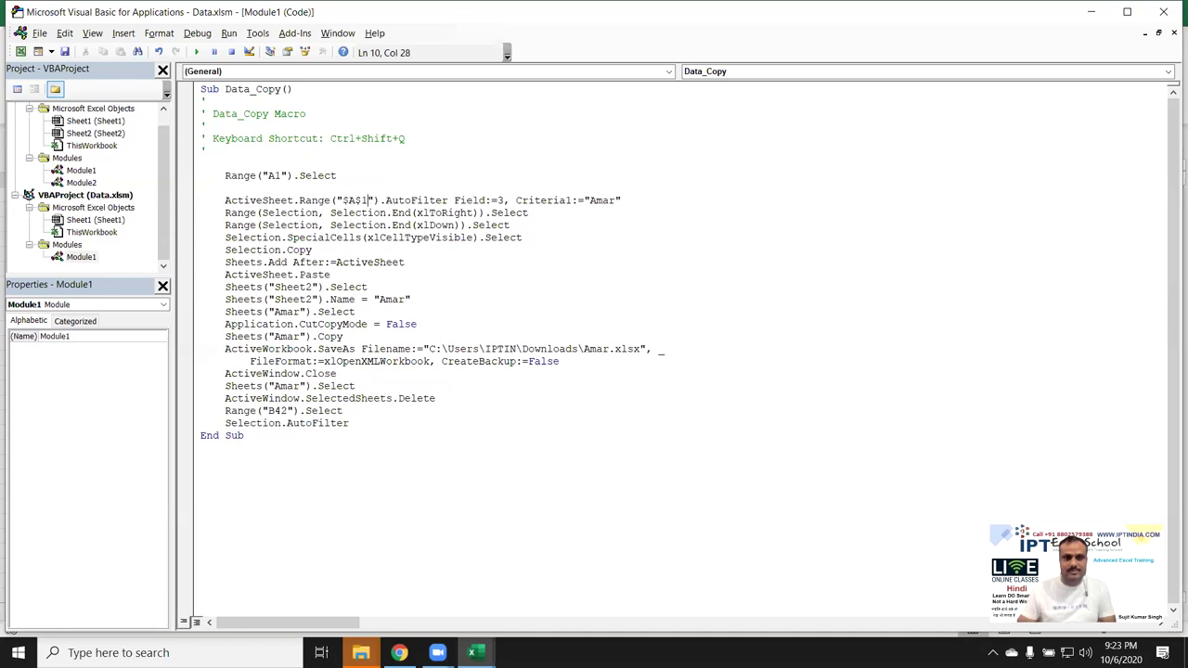
pyautogui.click(618, 199)
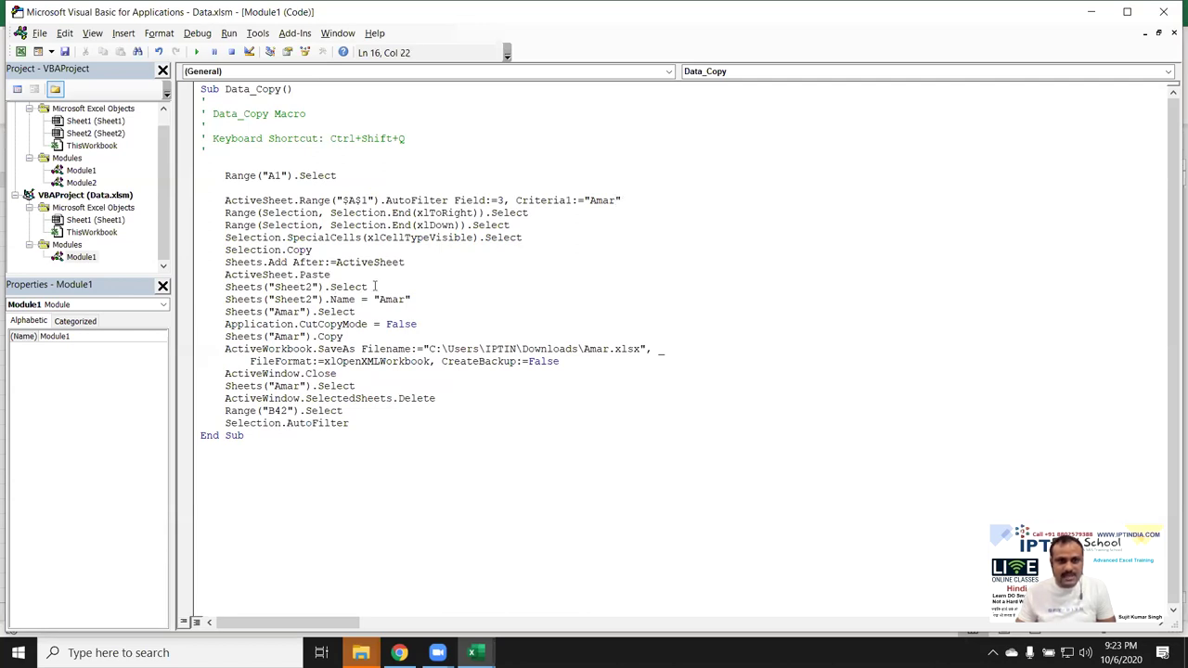
# Delete the Sheets("Sheet2").Select line from the macro.
pyautogui.moveTo(375, 287); pyautogui.dragTo(221, 288)
pyautogui.press('Delete')
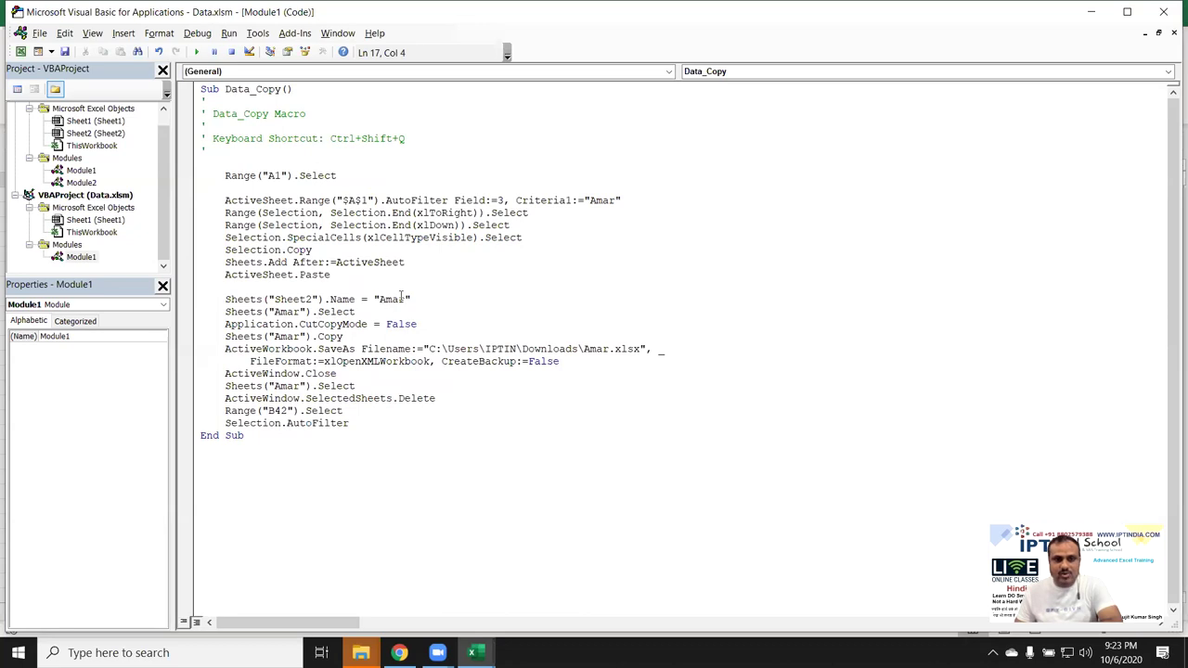
pyautogui.moveTo(380, 299); pyautogui.dragTo(402, 300)
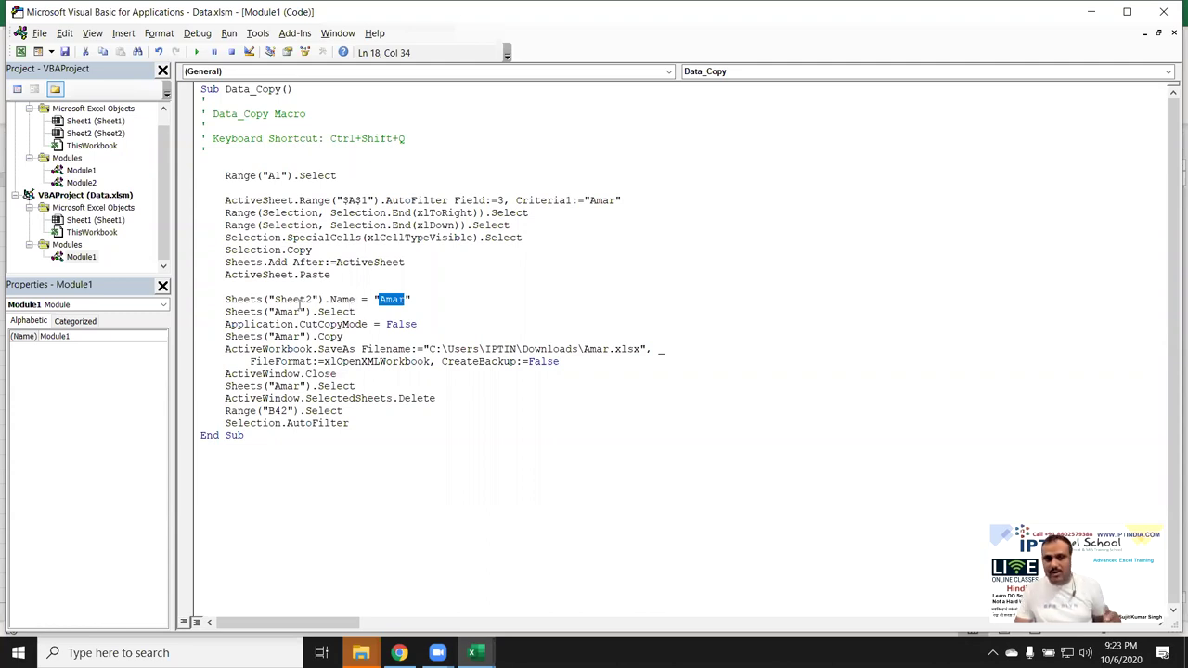
pyautogui.doubleClick(267, 275)
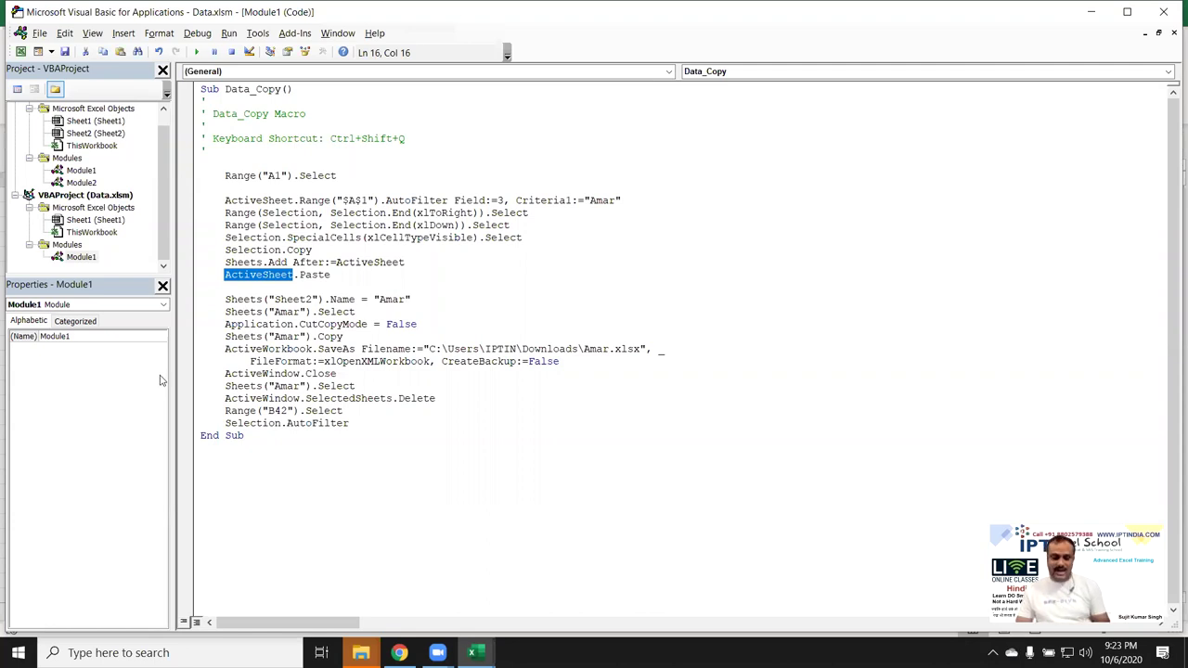
# Replace Sheets("Sheet2") with ActiveSheet in the rename line and delete Sheets("Amar").Select.
pyautogui.hotkey('alt', 'F11')
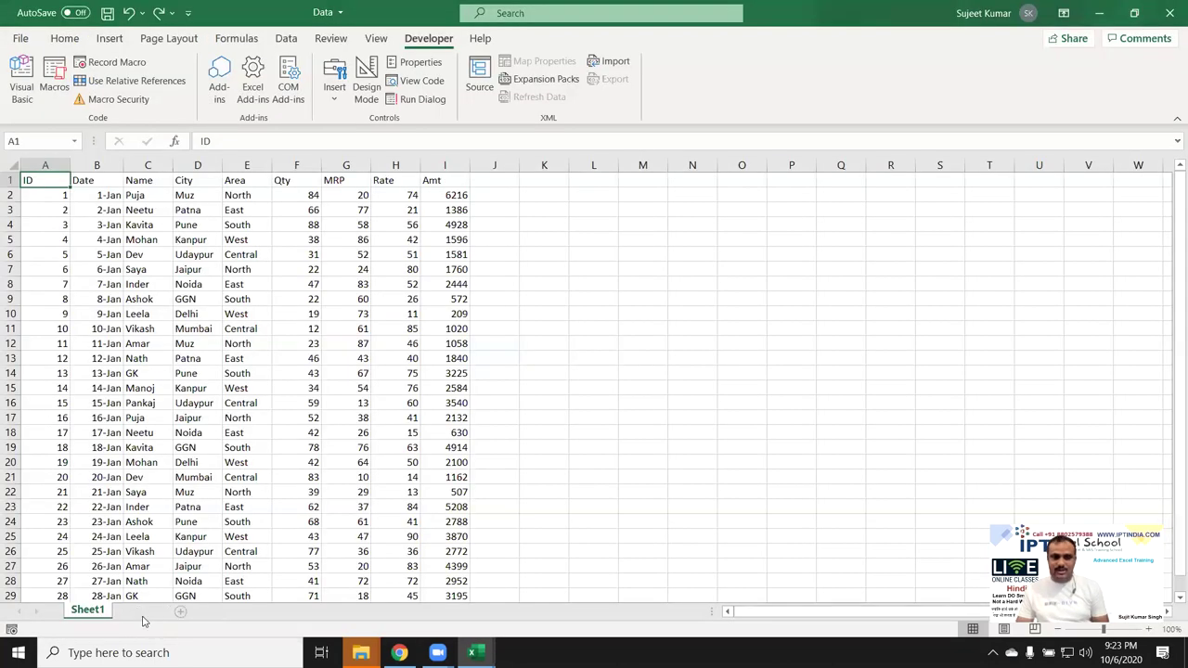
pyautogui.click(140, 611)
pyautogui.click(100, 613)
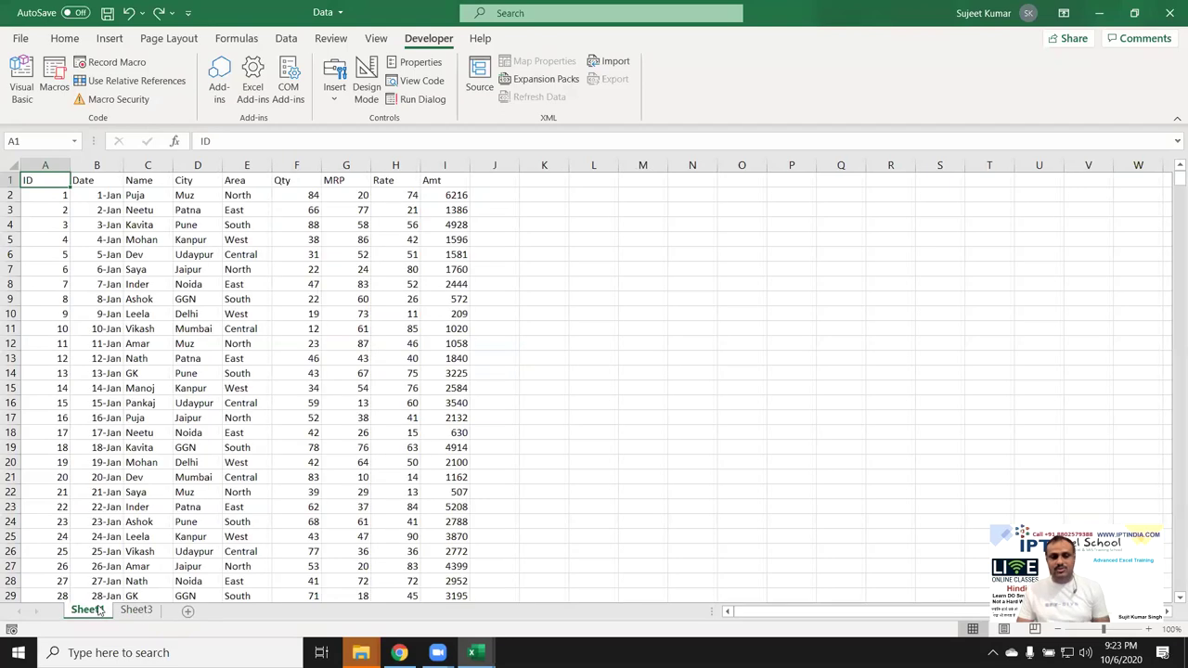
pyautogui.hotkey('alt', 'F11')
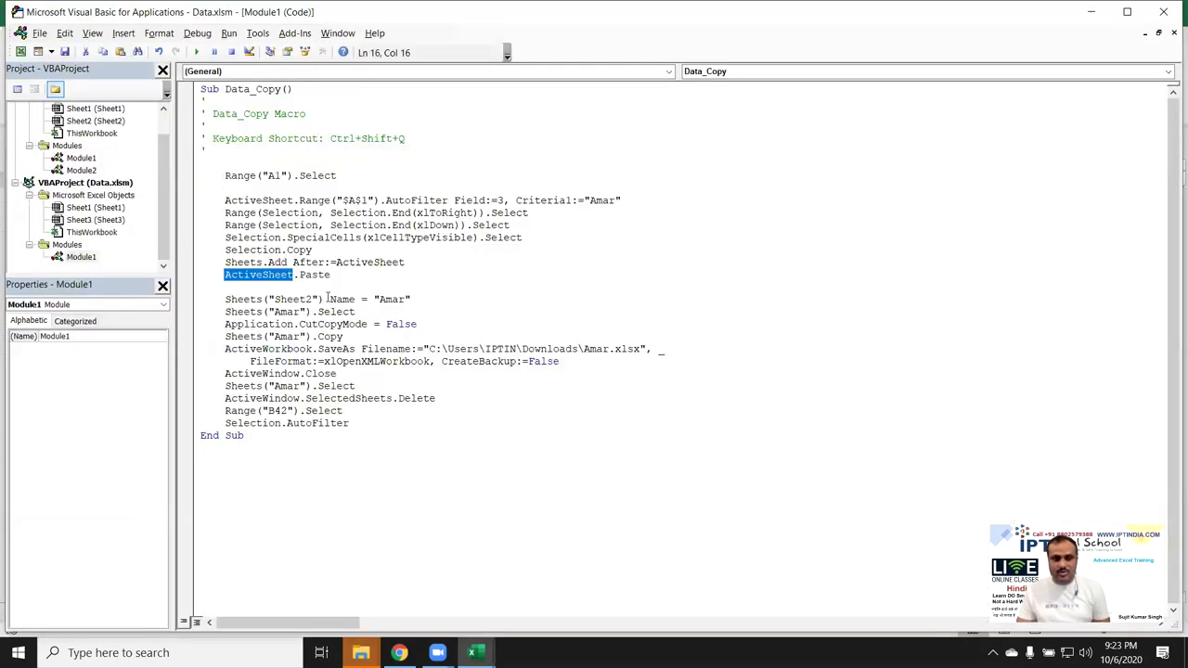
pyautogui.moveTo(324, 299); pyautogui.dragTo(219, 299)
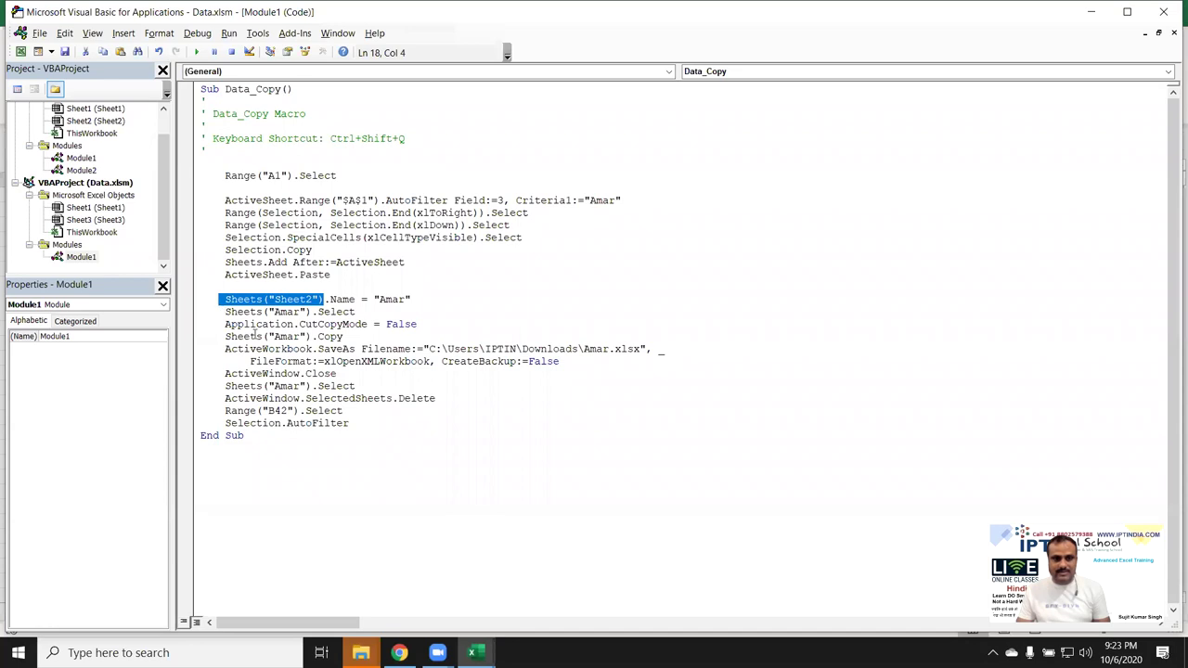
pyautogui.write('ActiveSheet')
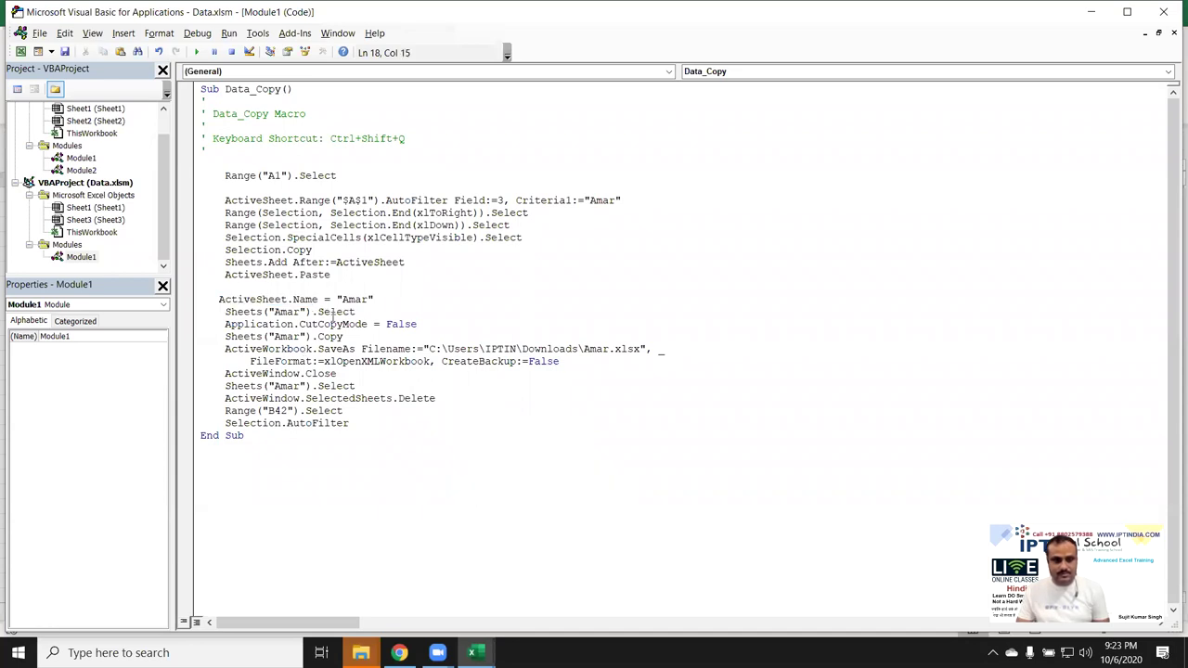
pyautogui.moveTo(356, 312); pyautogui.dragTo(213, 314)
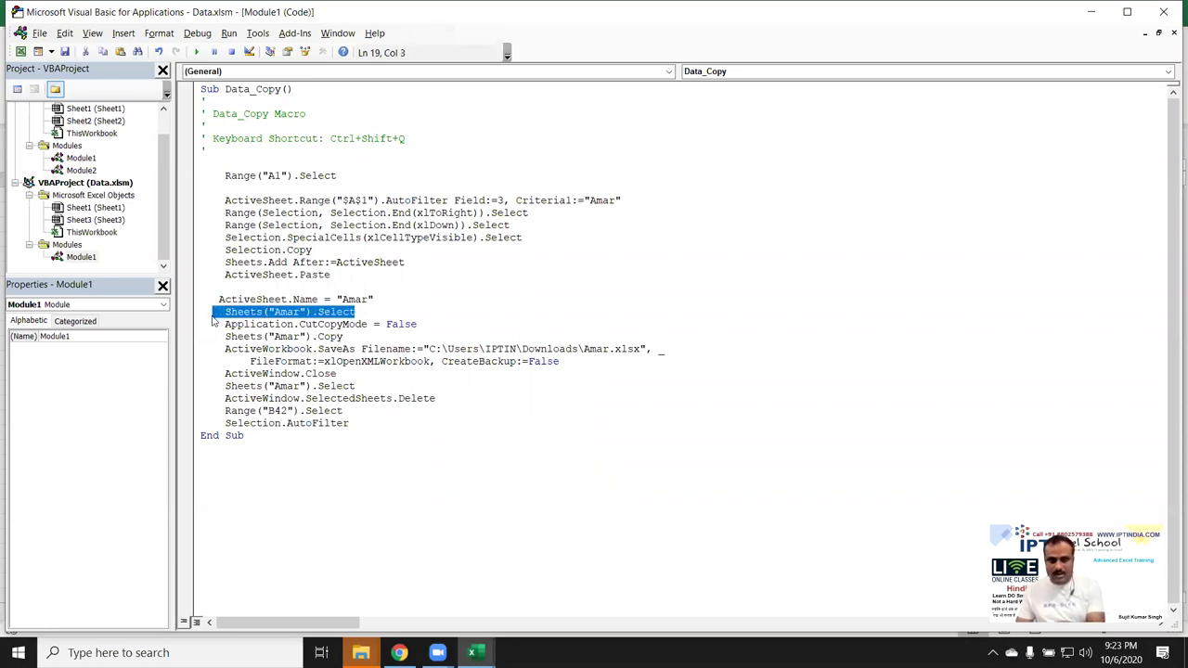
pyautogui.press('Delete')
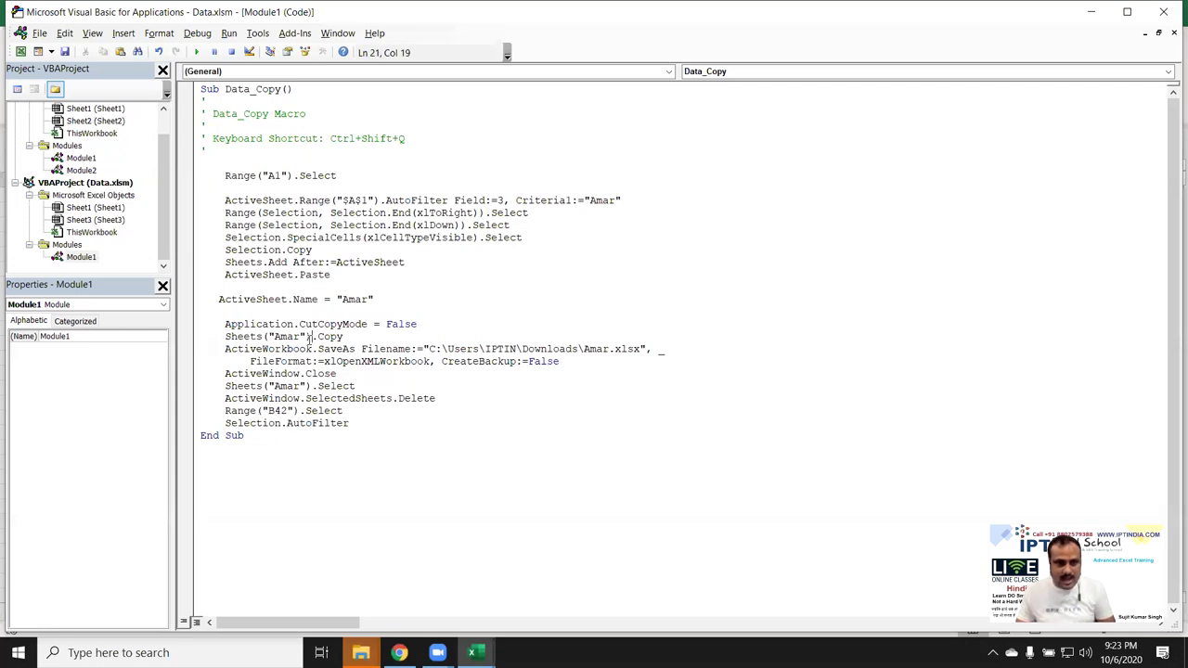
# Change Sheets("Amar").Copy to ActiveSheet.Move and delete the three sheet-deletion lines.
pyautogui.moveTo(312, 336); pyautogui.dragTo(233, 341)
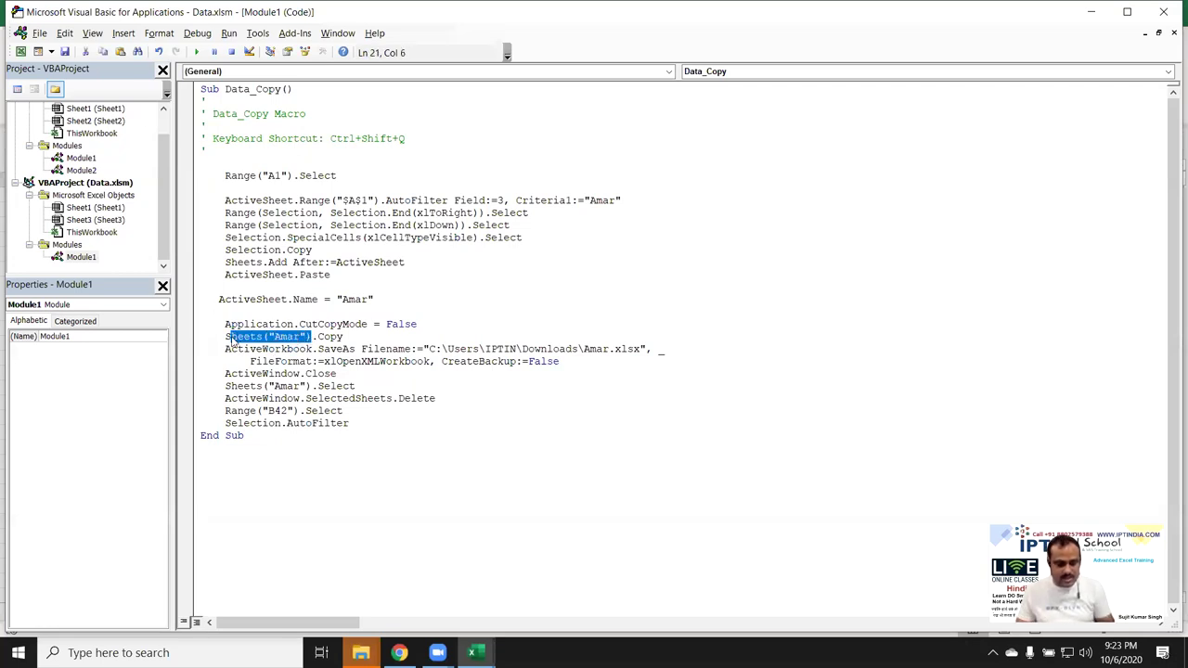
pyautogui.write('ActiveSheet')
pyautogui.doubleClick(317, 336)
pyautogui.write('Move')
pyautogui.click(484, 363)
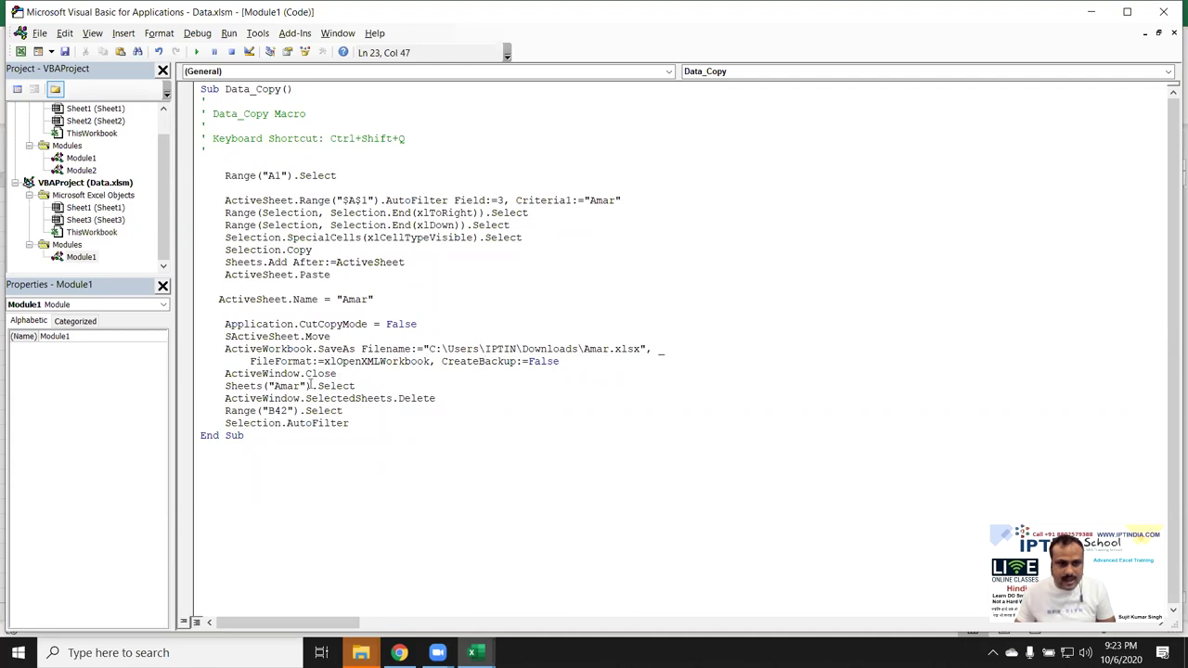
pyautogui.moveTo(224, 385); pyautogui.dragTo(352, 407)
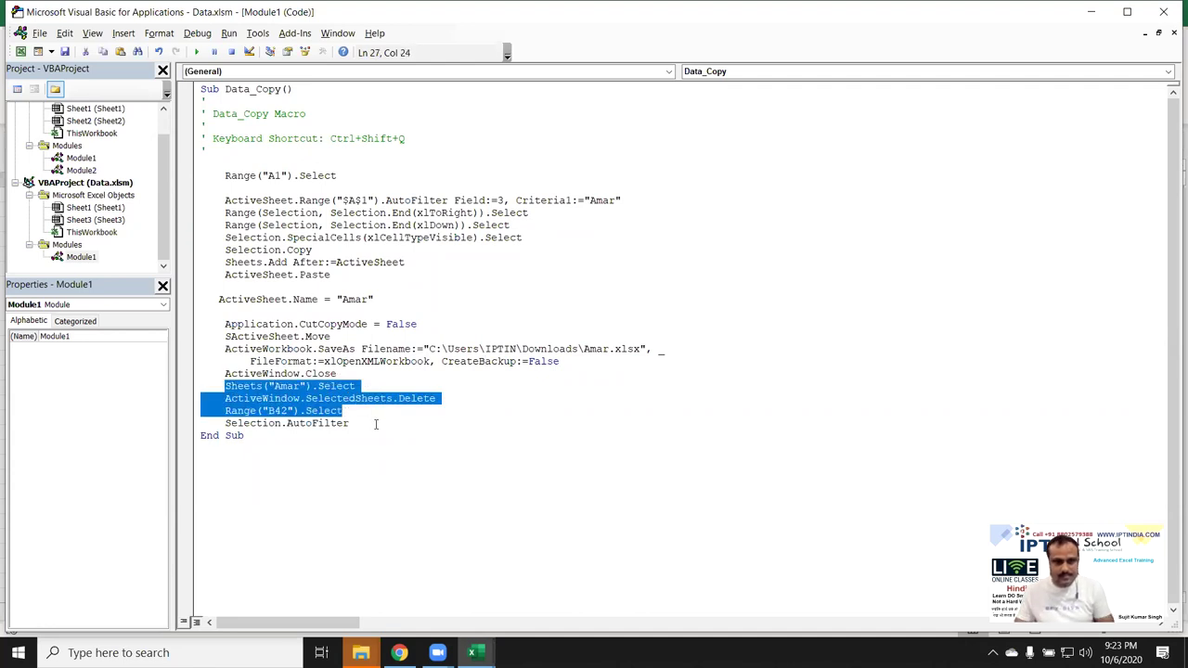
pyautogui.press('Delete')
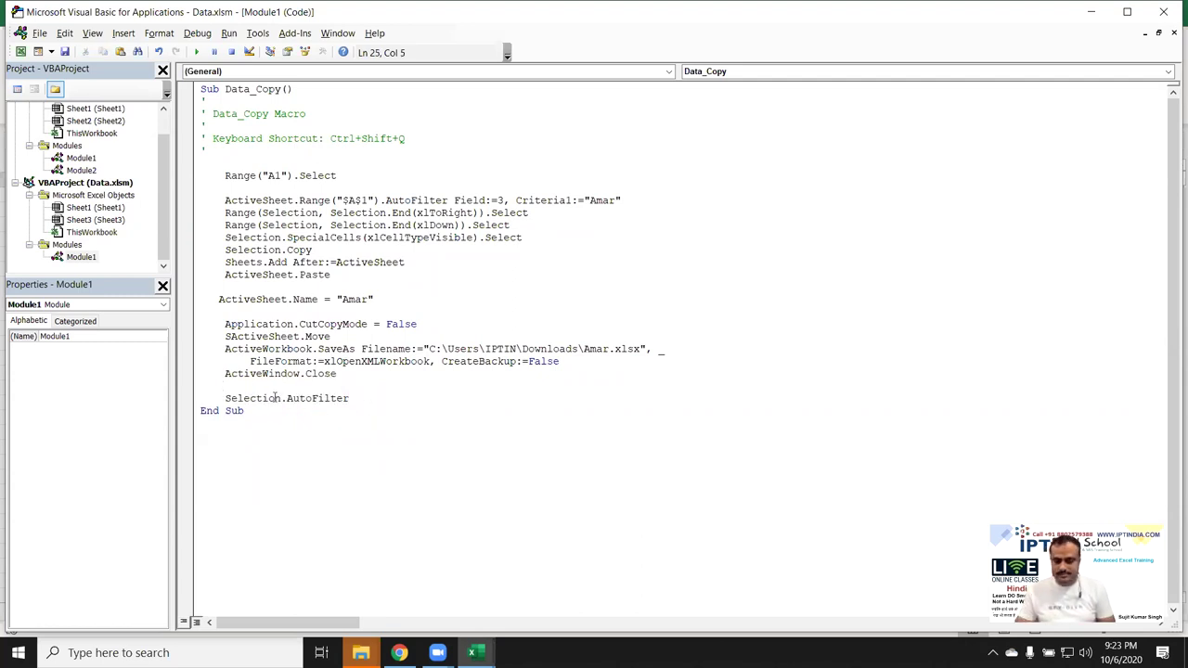
# Remove the stray S before ActiveSheet.Move and fix blank lines around Selection.AutoFilter and End Sub.
pyautogui.press('Delete')
pyautogui.press('Delete')
pyautogui.press('Delete')
pyautogui.press('Delete')
pyautogui.press('Delete')
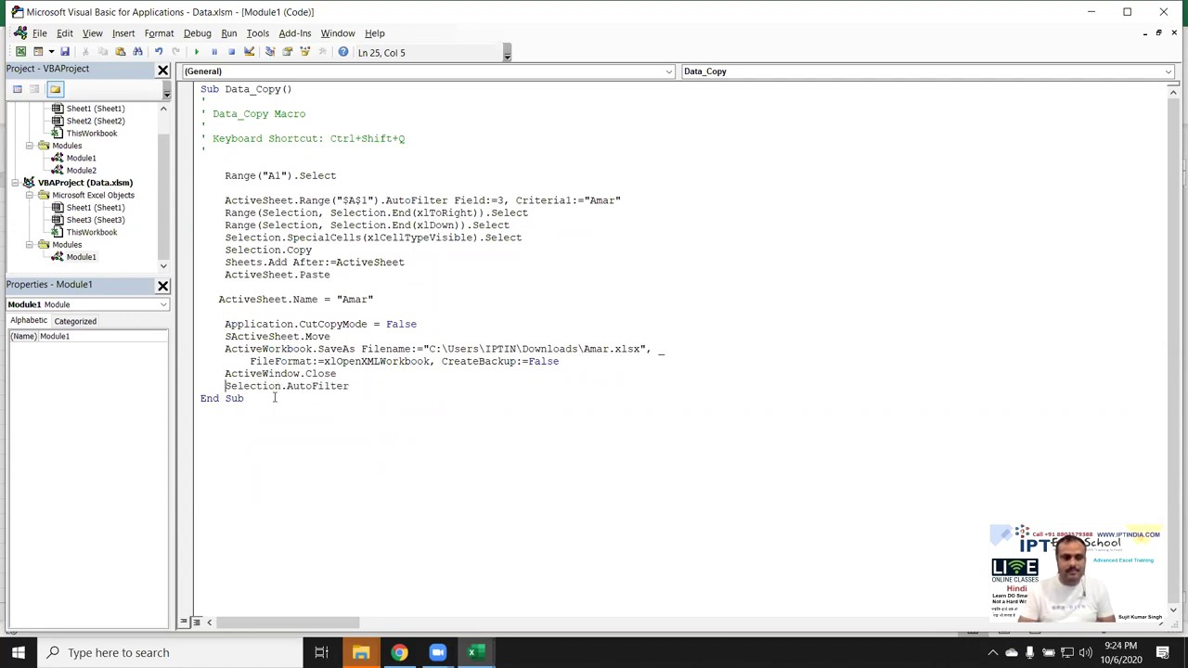
pyautogui.press('Return')
pyautogui.press('Return')
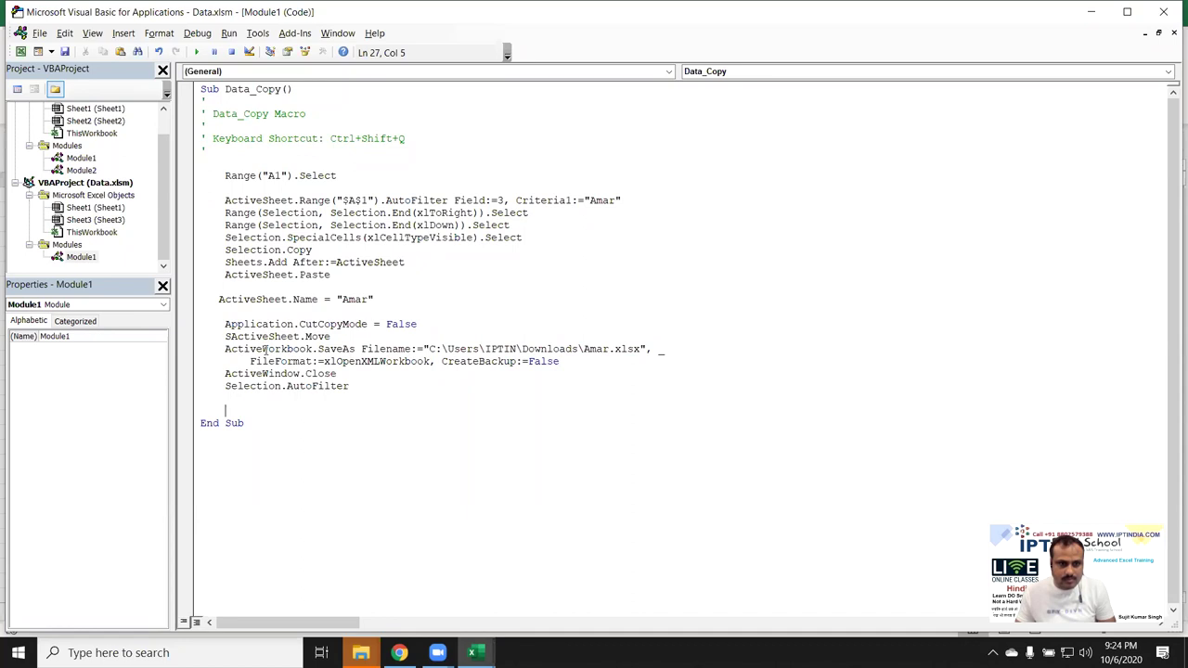
pyautogui.press('Up')
pyautogui.click(229, 337)
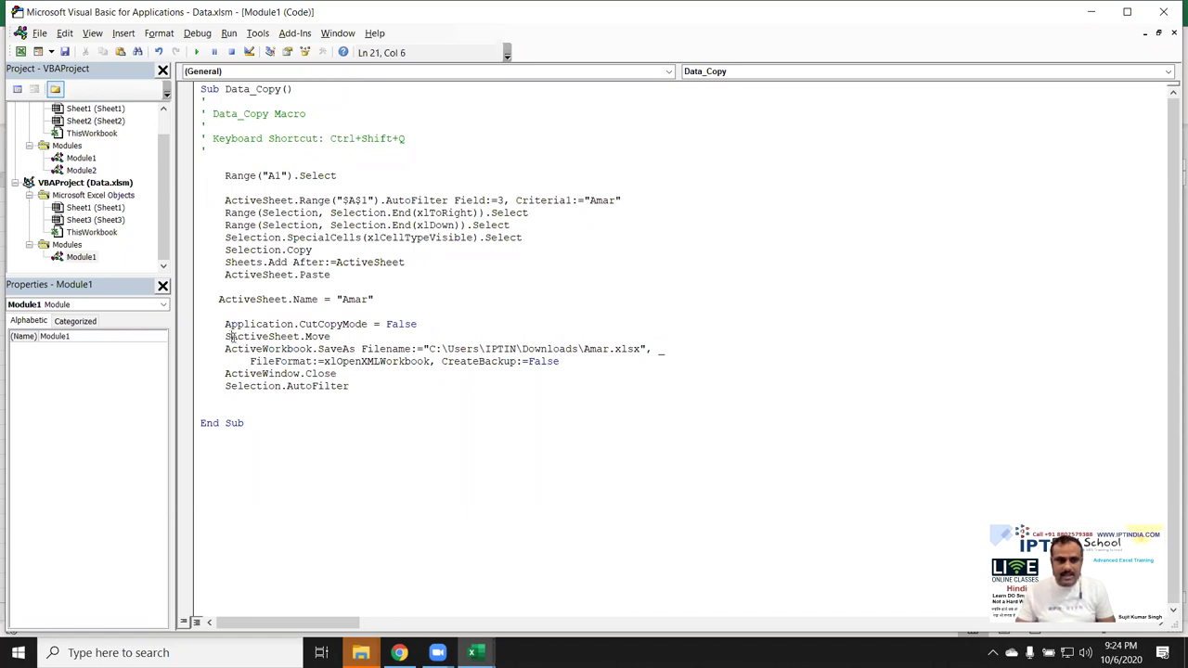
pyautogui.press('Delete')
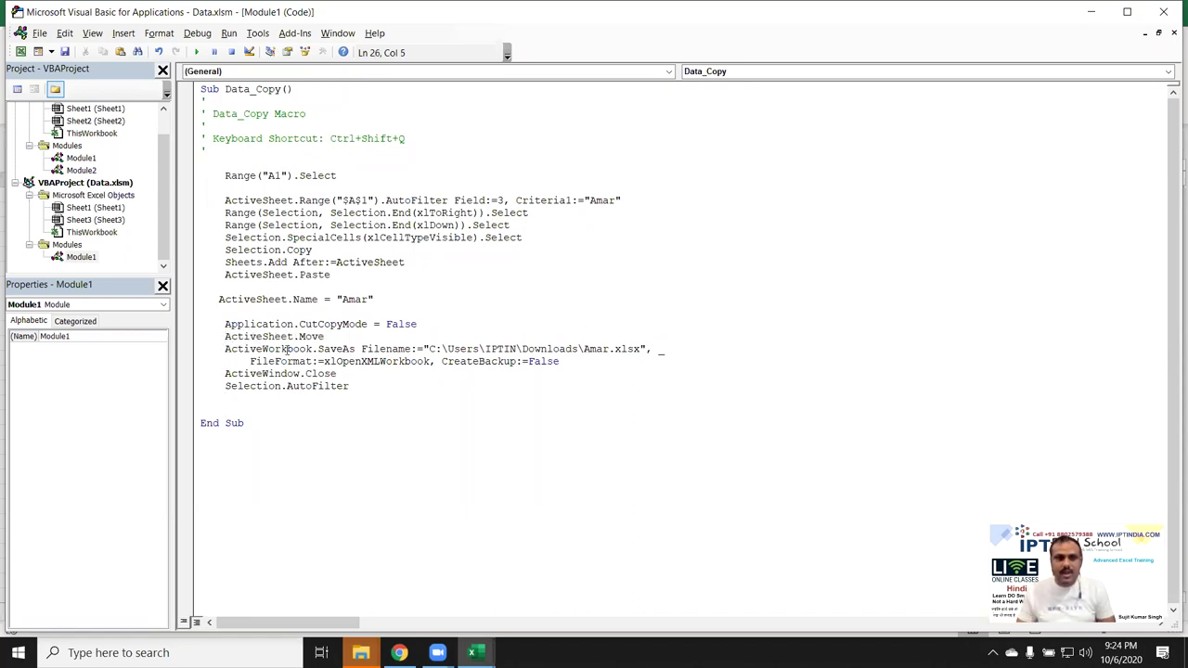
pyautogui.click(324, 337)
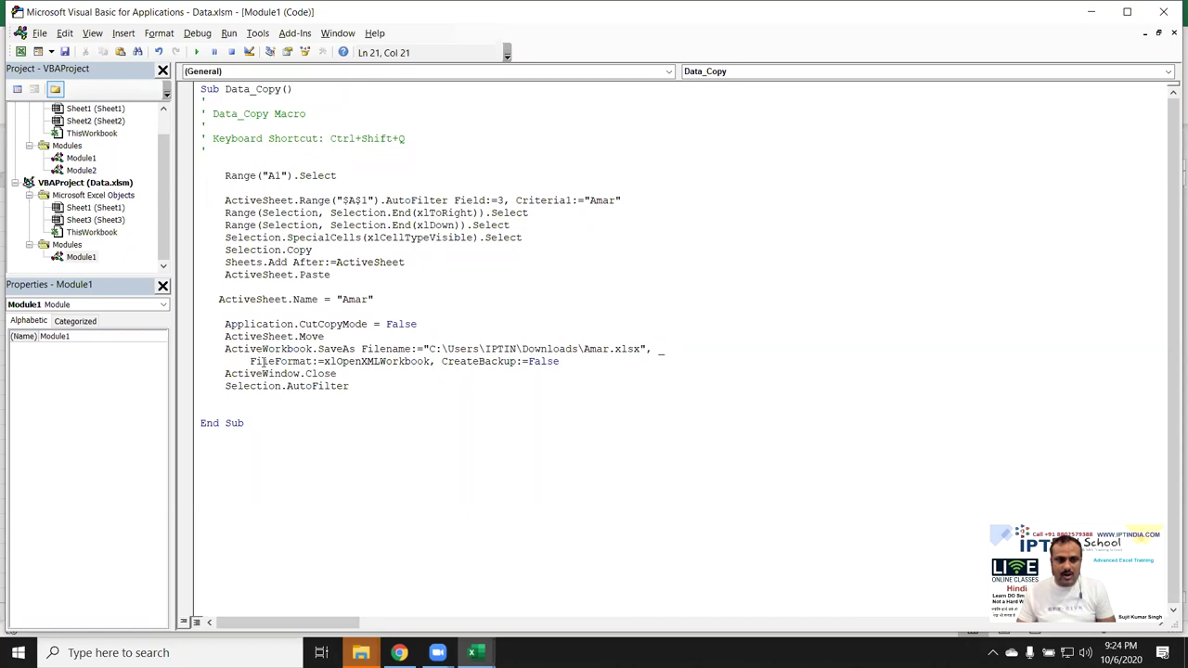
pyautogui.click(284, 410)
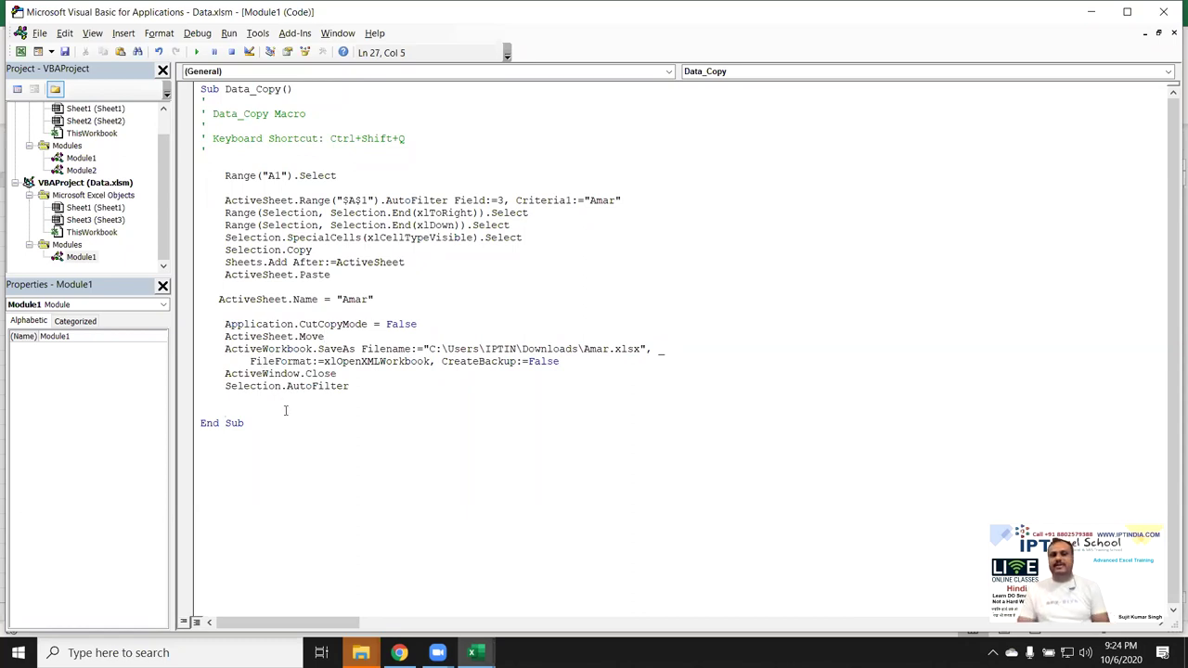
pyautogui.click(296, 175)
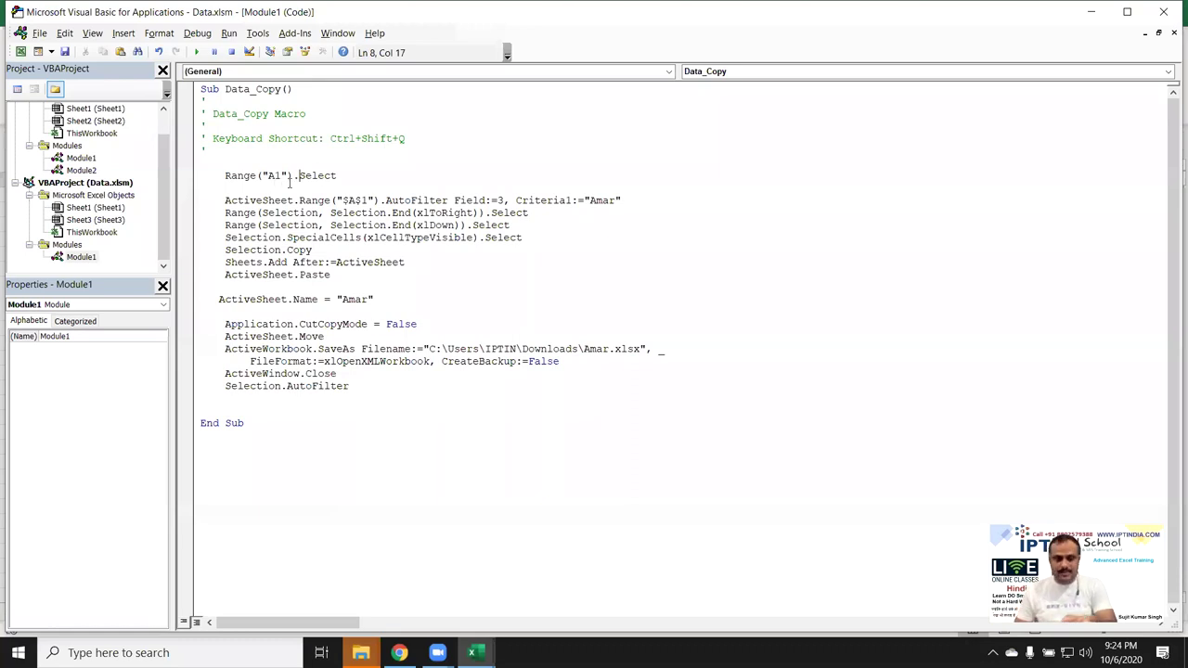
pyautogui.moveTo(343, 178); pyautogui.dragTo(220, 176)
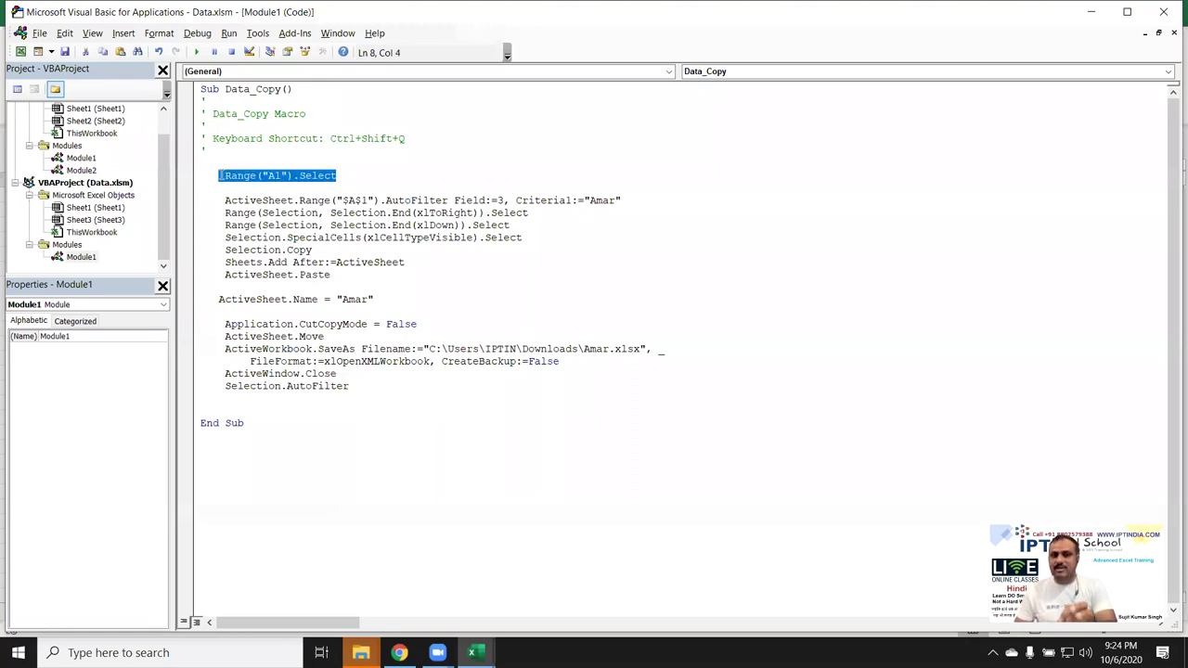
pyautogui.doubleClick(243, 203)
pyautogui.click(368, 201)
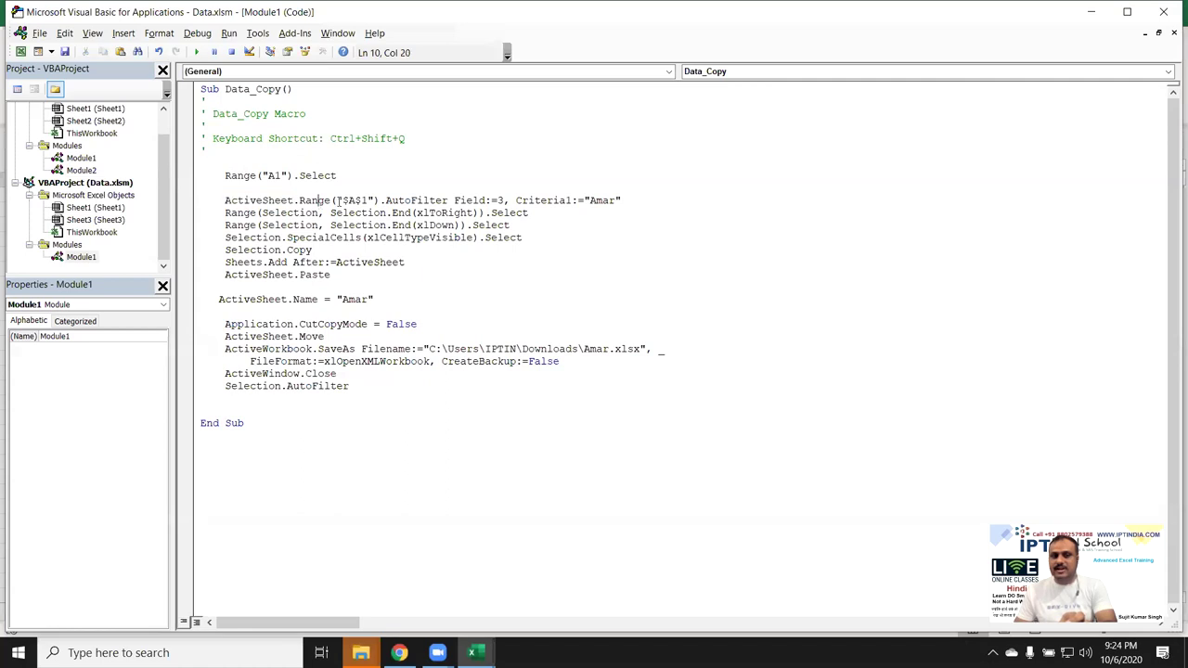
pyautogui.moveTo(389, 199); pyautogui.dragTo(429, 202)
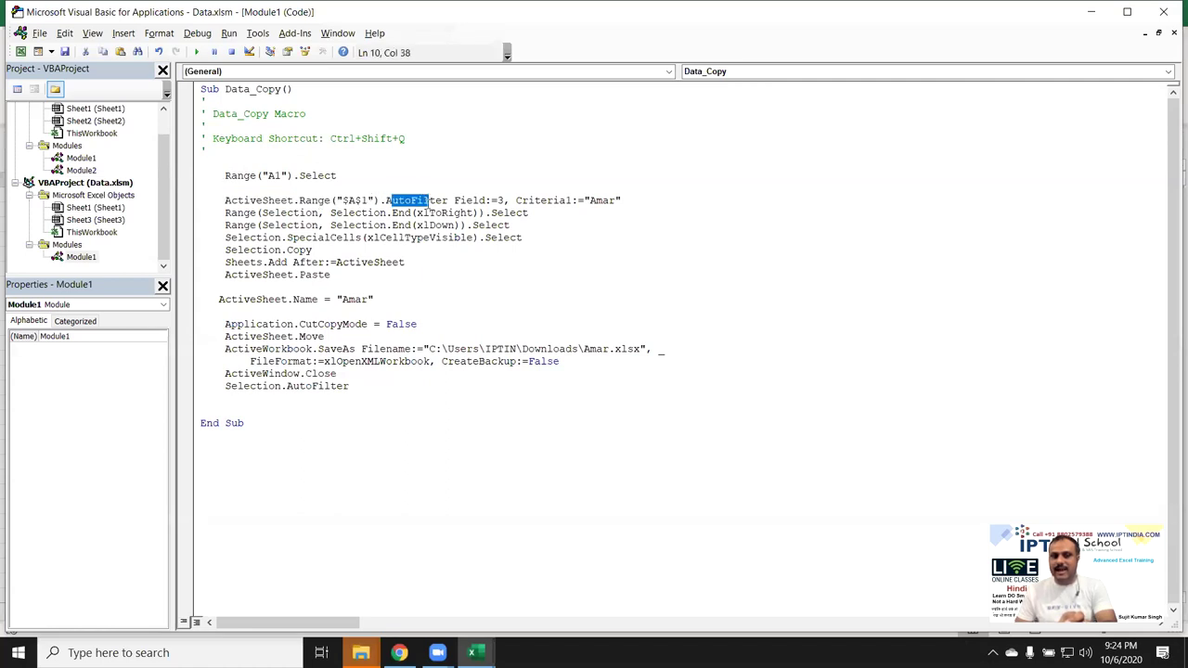
pyautogui.doubleClick(488, 203)
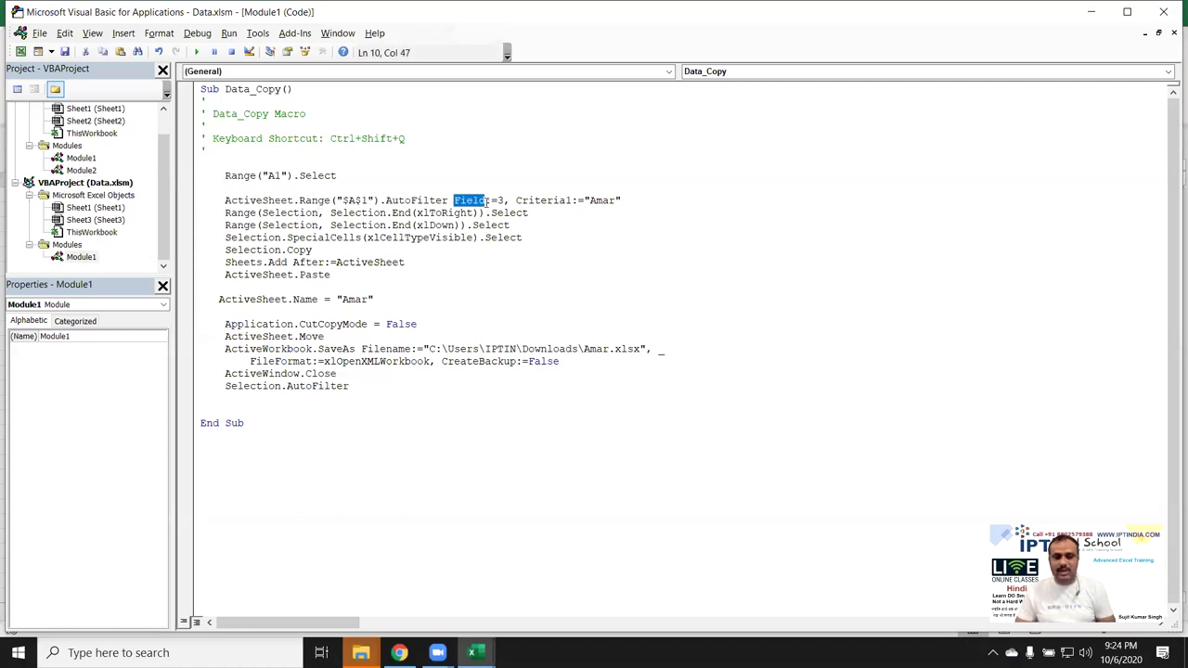
pyautogui.hotkey('alt', 'F11')
pyautogui.click(165, 180)
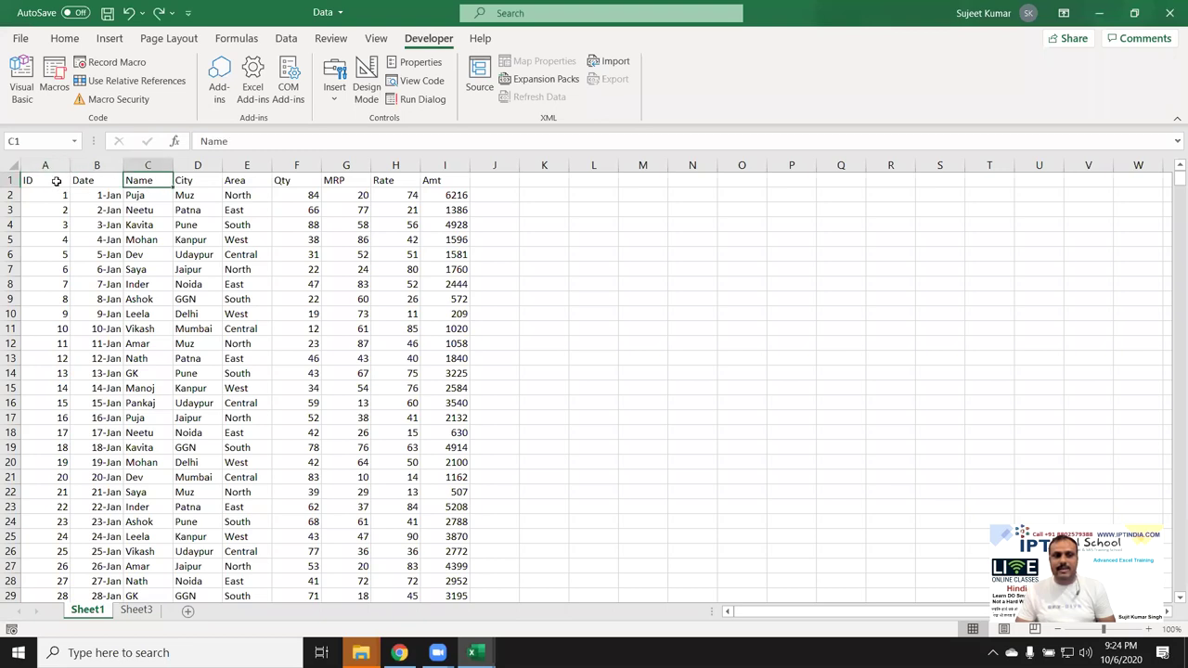
pyautogui.hotkey('alt', 'F11')
pyautogui.click(538, 200)
pyautogui.doubleClick(539, 202)
pyautogui.doubleClick(595, 202)
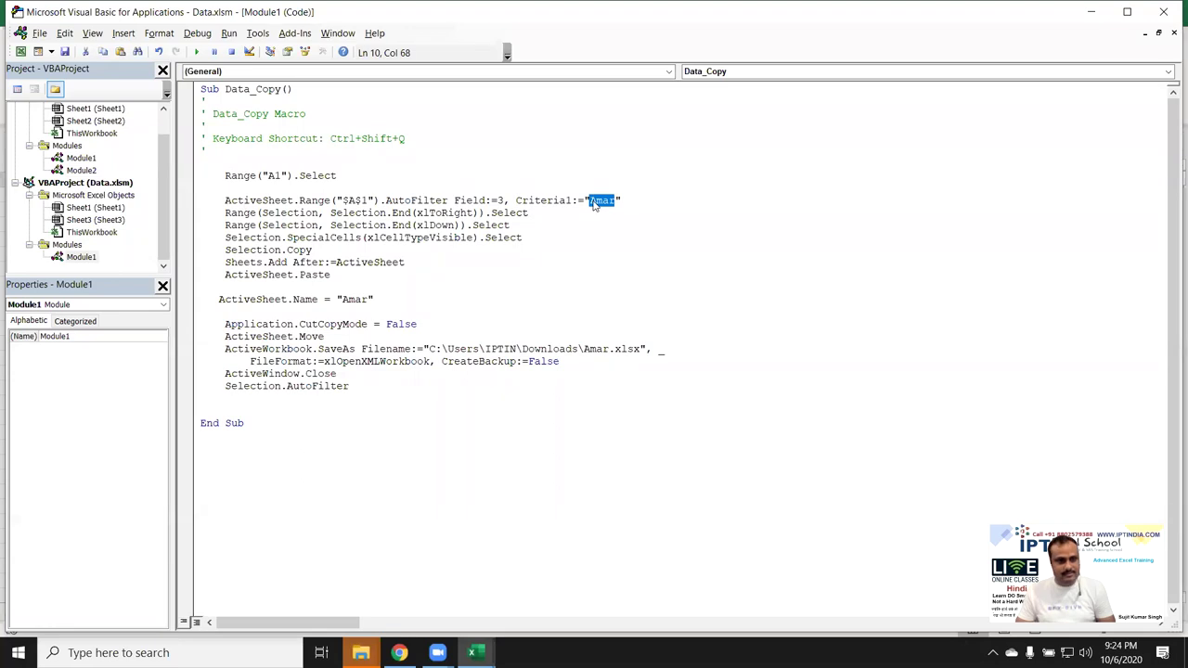
pyautogui.click(321, 213)
pyautogui.click(447, 213)
pyautogui.click(447, 226)
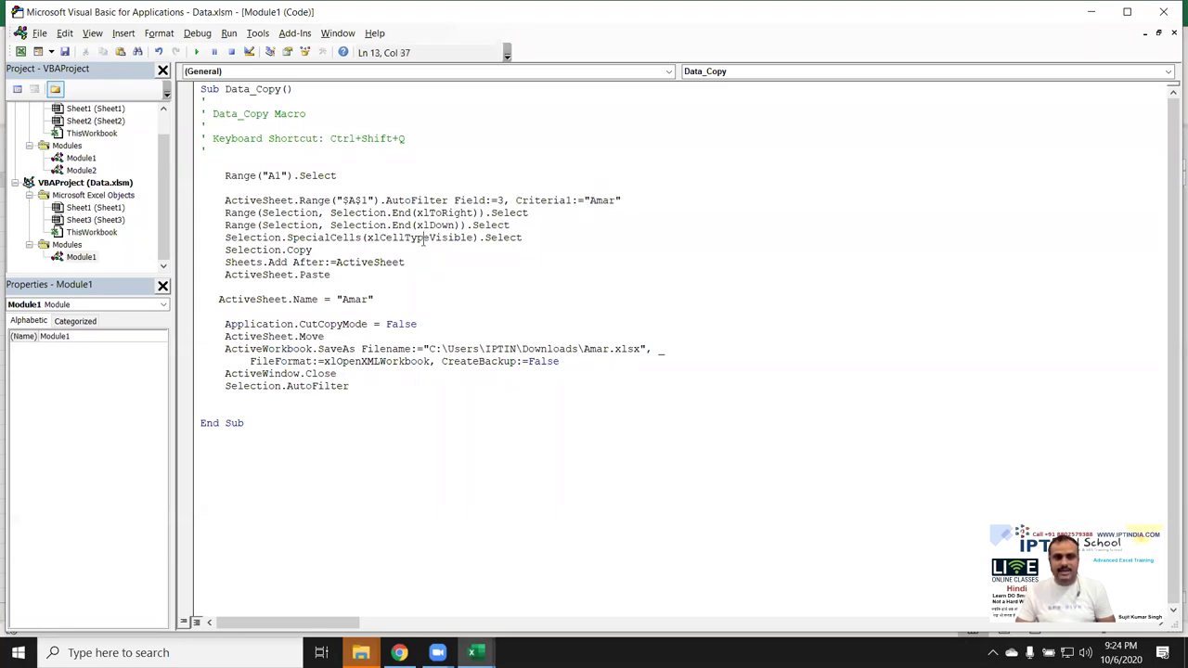
pyautogui.click(422, 237)
pyautogui.doubleClick(422, 238)
pyautogui.click(311, 239)
pyautogui.doubleClick(312, 240)
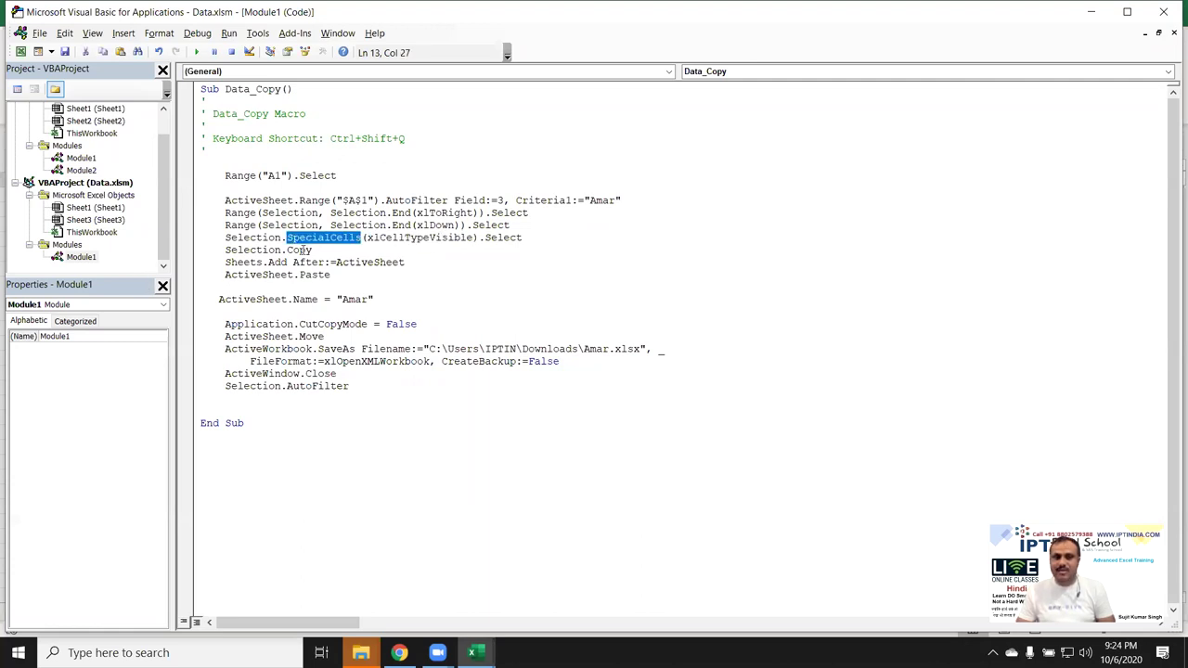
pyautogui.click(304, 251)
pyautogui.doubleClick(283, 262)
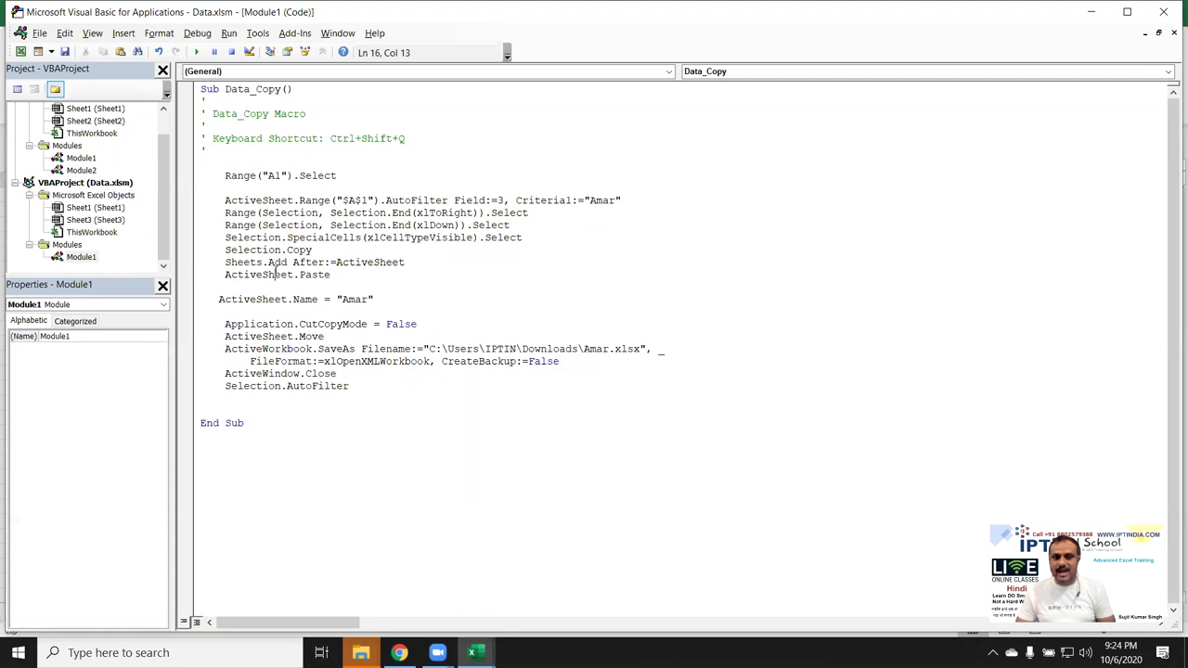
pyautogui.click(282, 263)
pyautogui.doubleClick(278, 275)
pyautogui.doubleClick(254, 303)
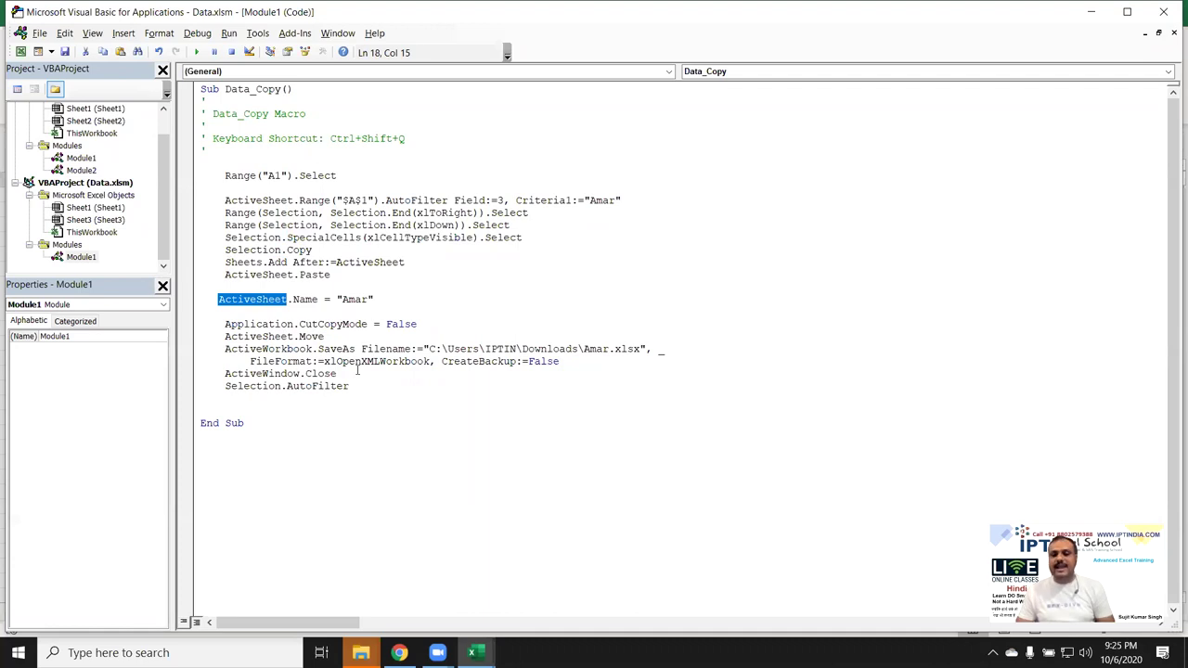
pyautogui.hotkey('alt', 'F11')
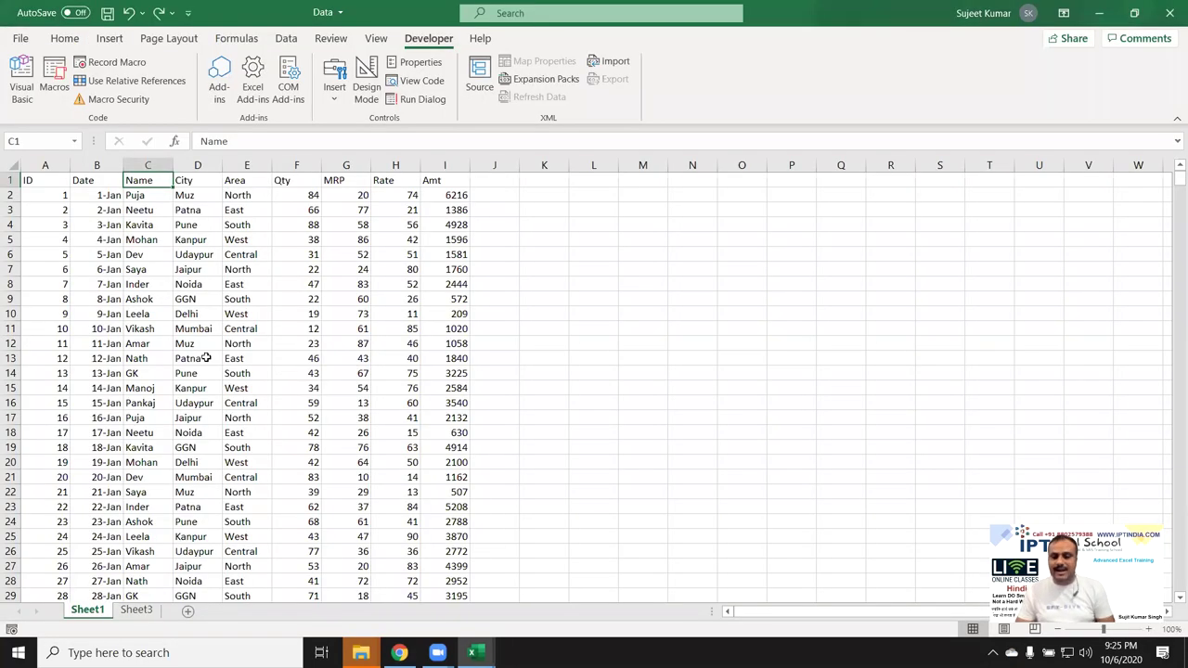
pyautogui.hotkey('alt', 'F11')
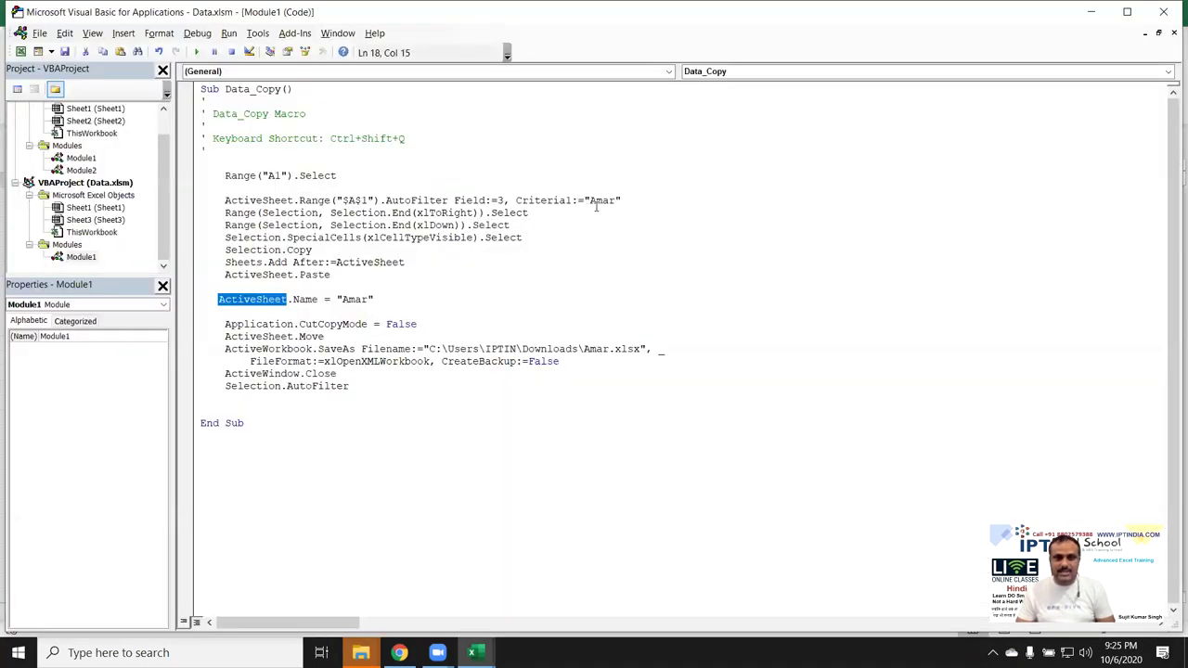
# Change the AutoFilter Criteria1 value from "Amar" to "Puja".
pyautogui.doubleClick(599, 202)
pyautogui.write('Puja')
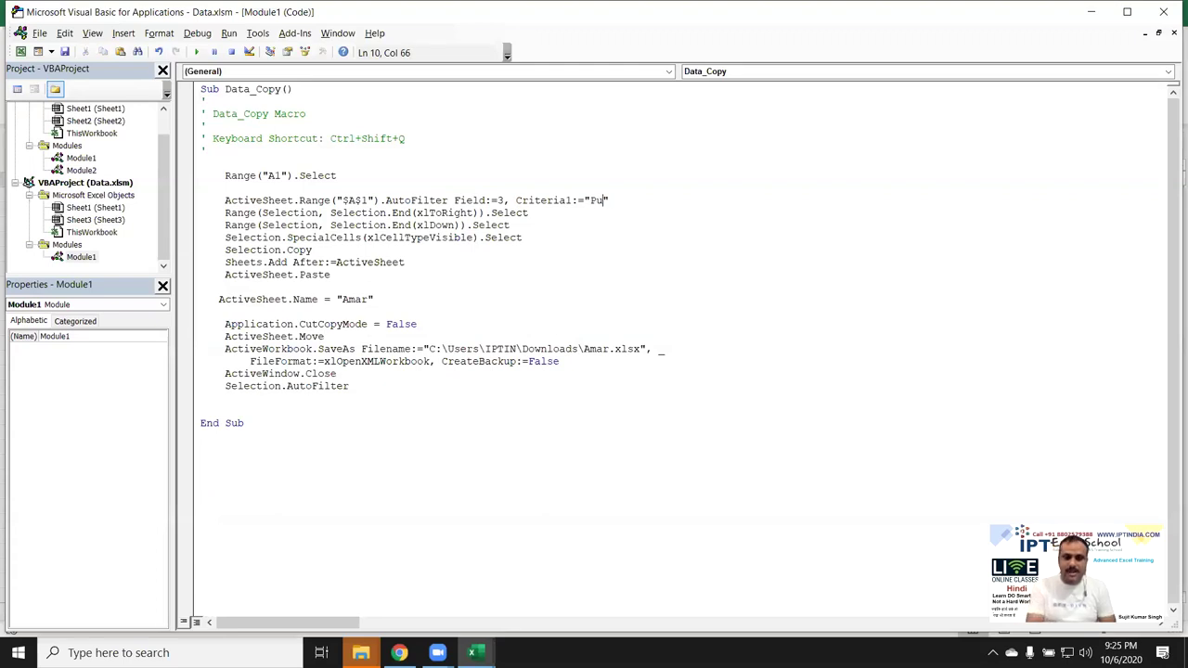
pyautogui.click(616, 283)
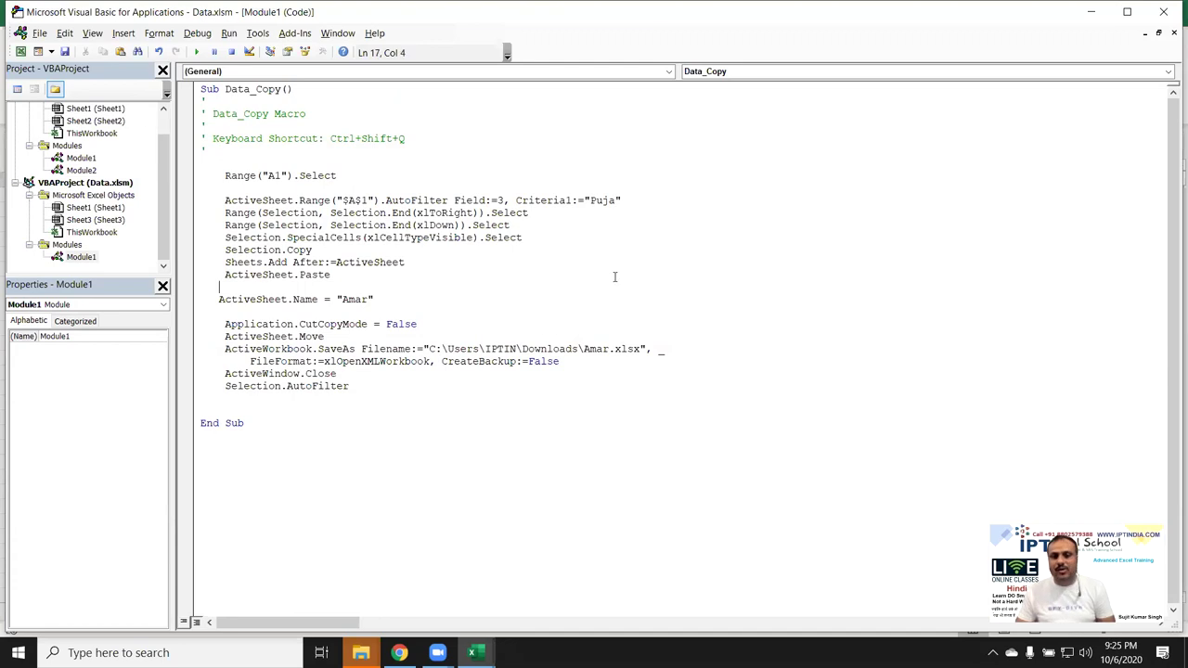
# Add n = InputBox("Enter your Name") as the first line of Data_Copy, above Range("A1").Select.
pyautogui.click(217, 175)
pyautogui.press('Return')
pyautogui.press('Return')
pyautogui.press('Up')
pyautogui.press('Up')
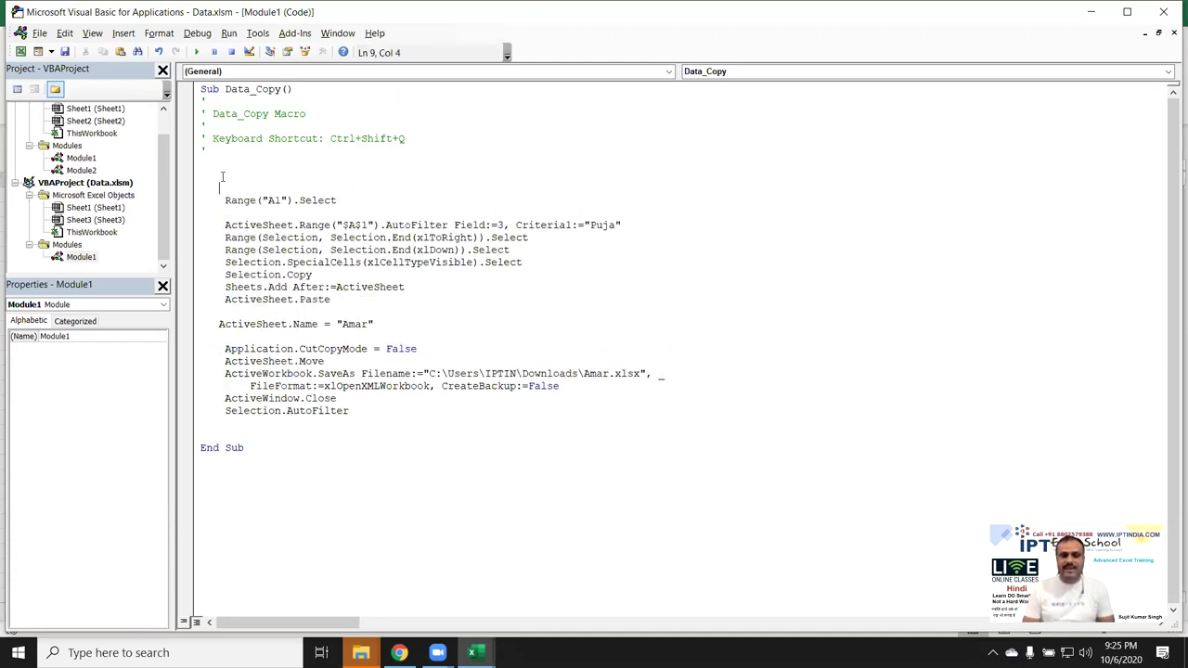
pyautogui.write('n=inputbox("Enter your Name')
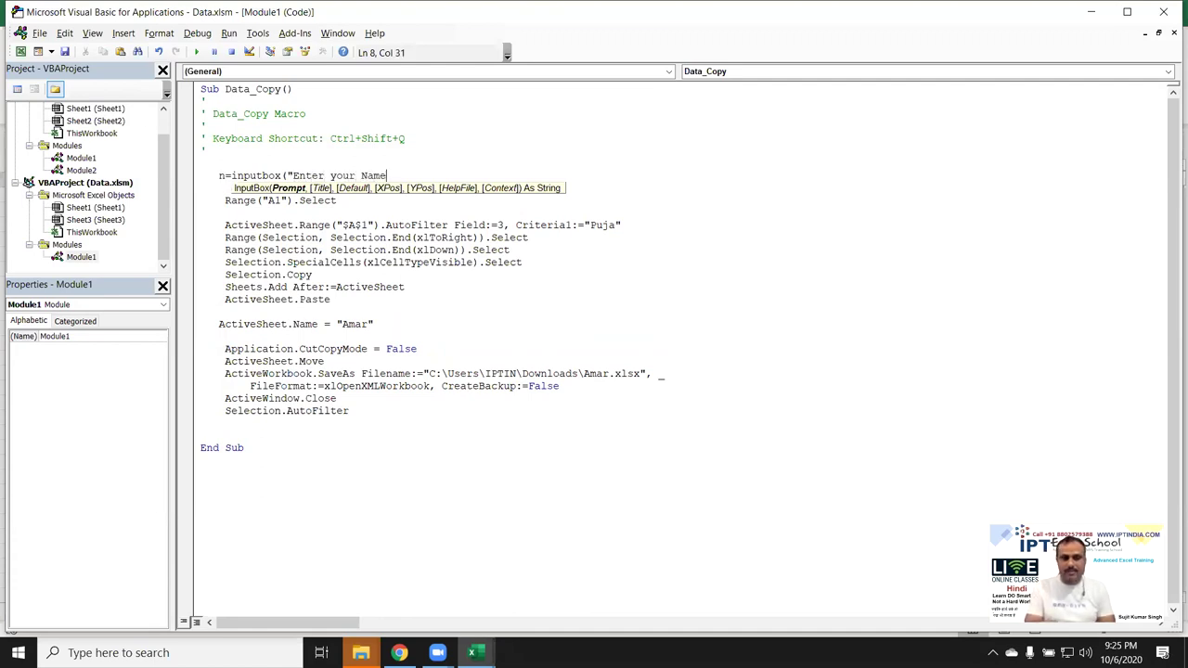
pyautogui.write('")')
pyautogui.click(361, 237)
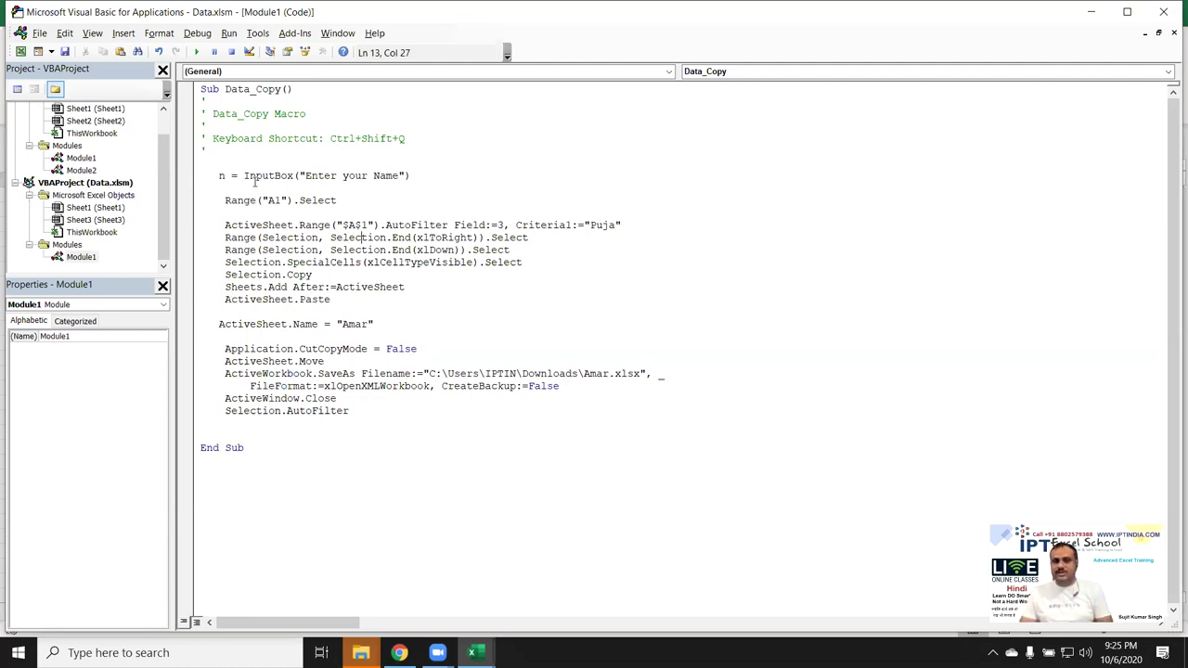
# Copy the variable n and paste it over "Puja" in the Criteria1 filter value.
pyautogui.doubleClick(258, 177)
pyautogui.click(252, 177)
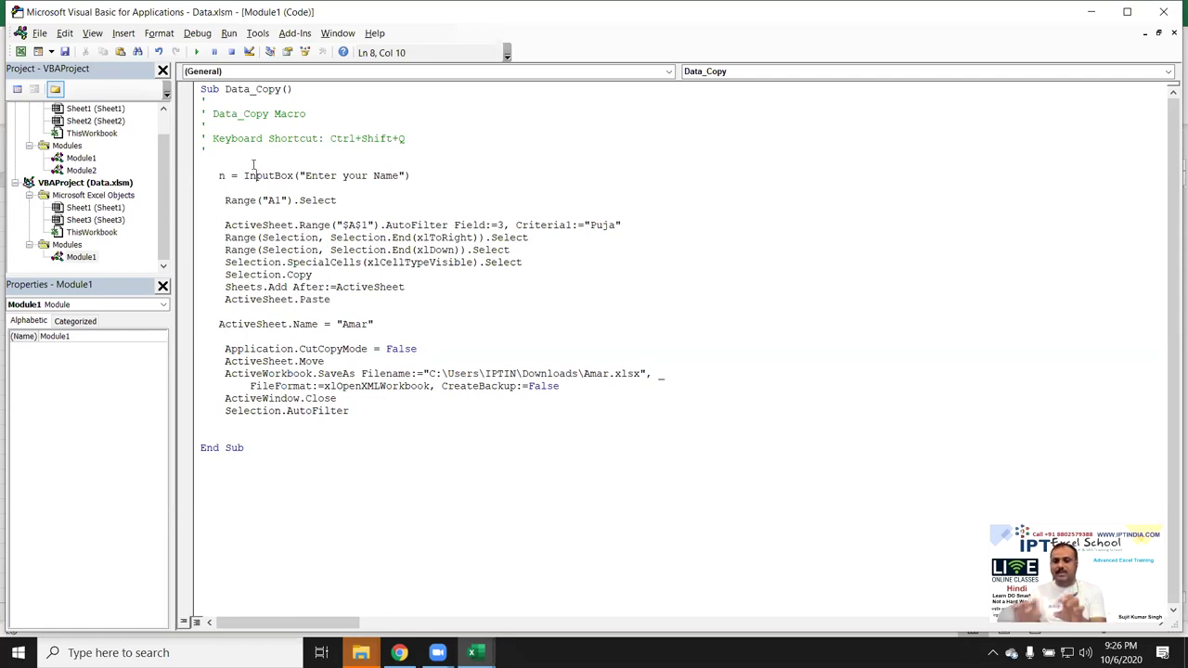
pyautogui.doubleClick(222, 176)
pyautogui.hotkey('ctrl', 'c')
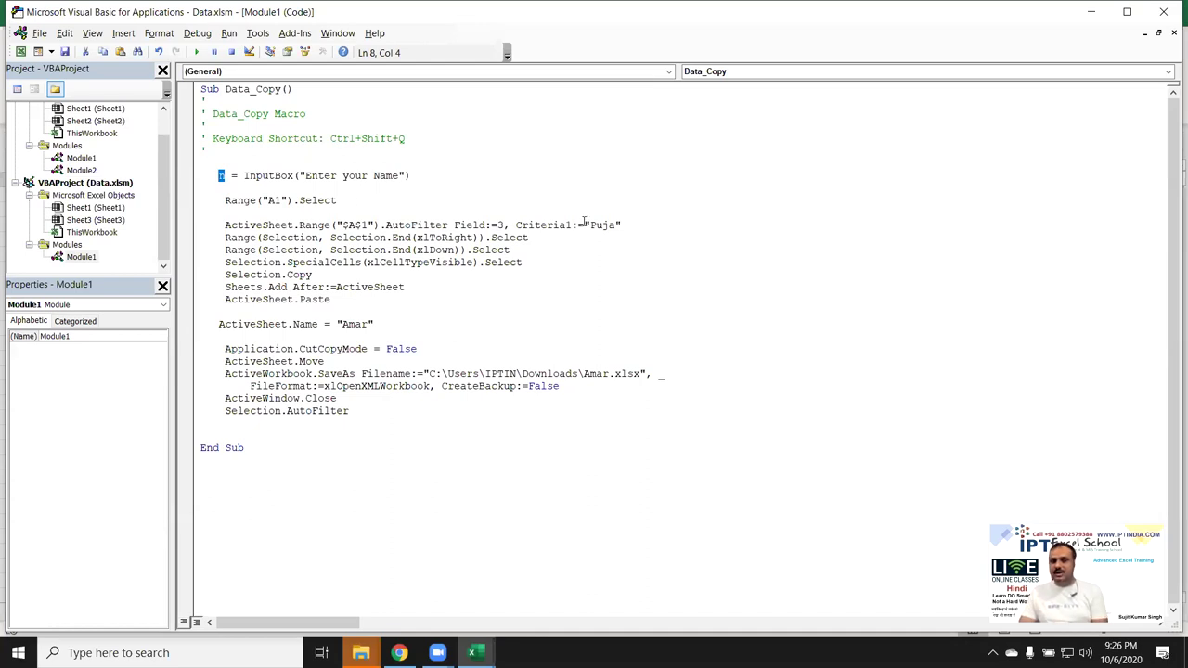
pyautogui.moveTo(584, 225); pyautogui.dragTo(623, 228)
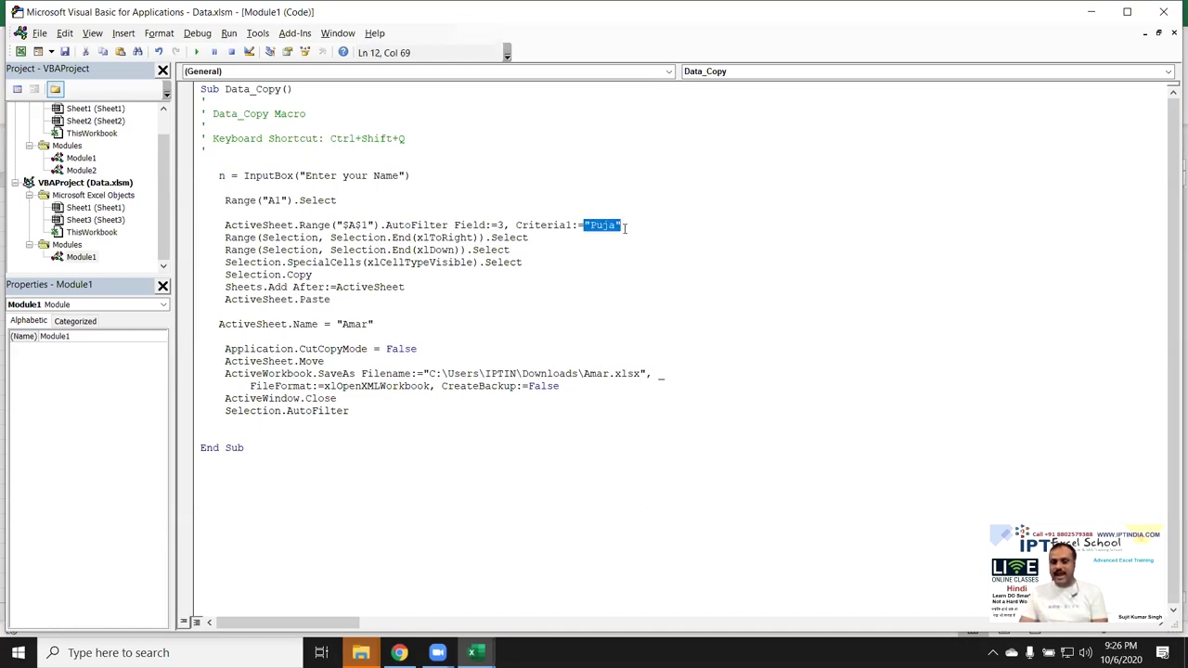
pyautogui.hotkey('ctrl', 'v')
pyautogui.press('Down')
pyautogui.press('Down')
pyautogui.press('Down')
# Replace "Amar" in ActiveSheet.Name with n, and select Amar in the save path.
pyautogui.moveTo(337, 324); pyautogui.dragTo(394, 324)
pyautogui.write('n')
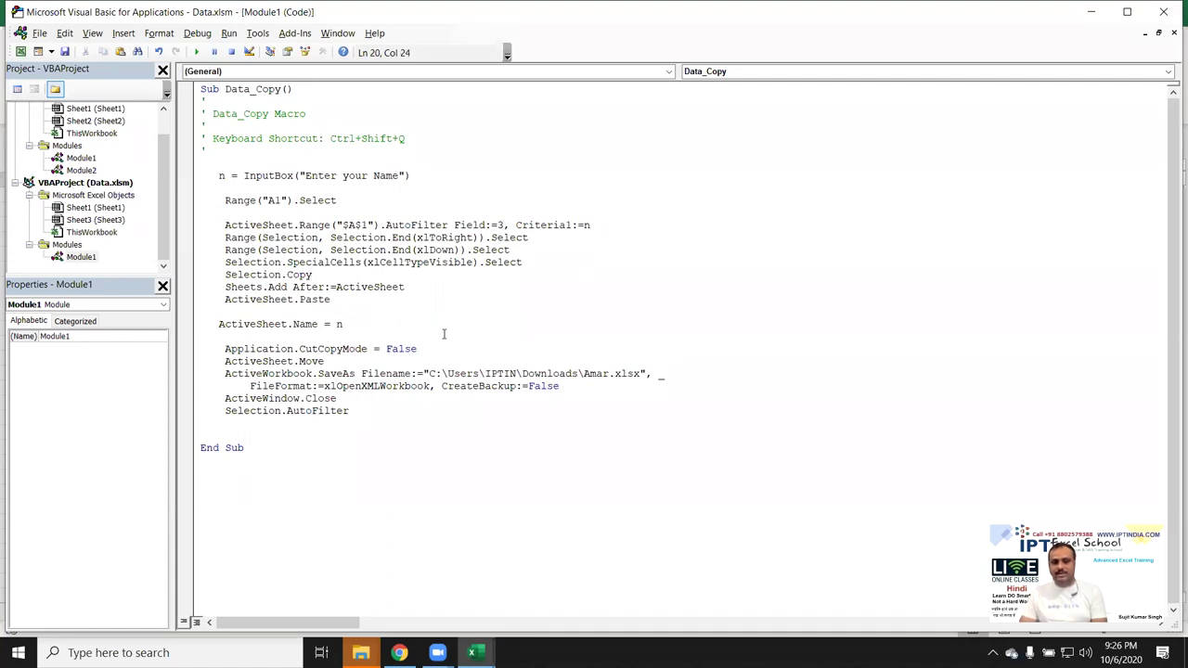
pyautogui.click(598, 373)
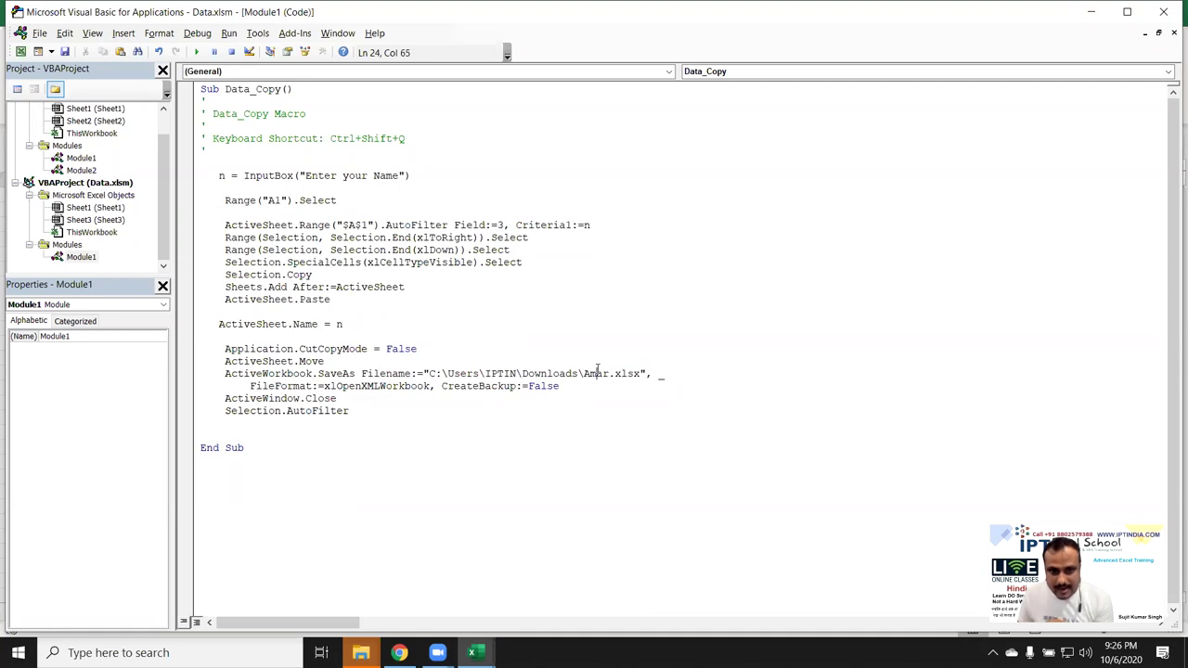
pyautogui.click(428, 374)
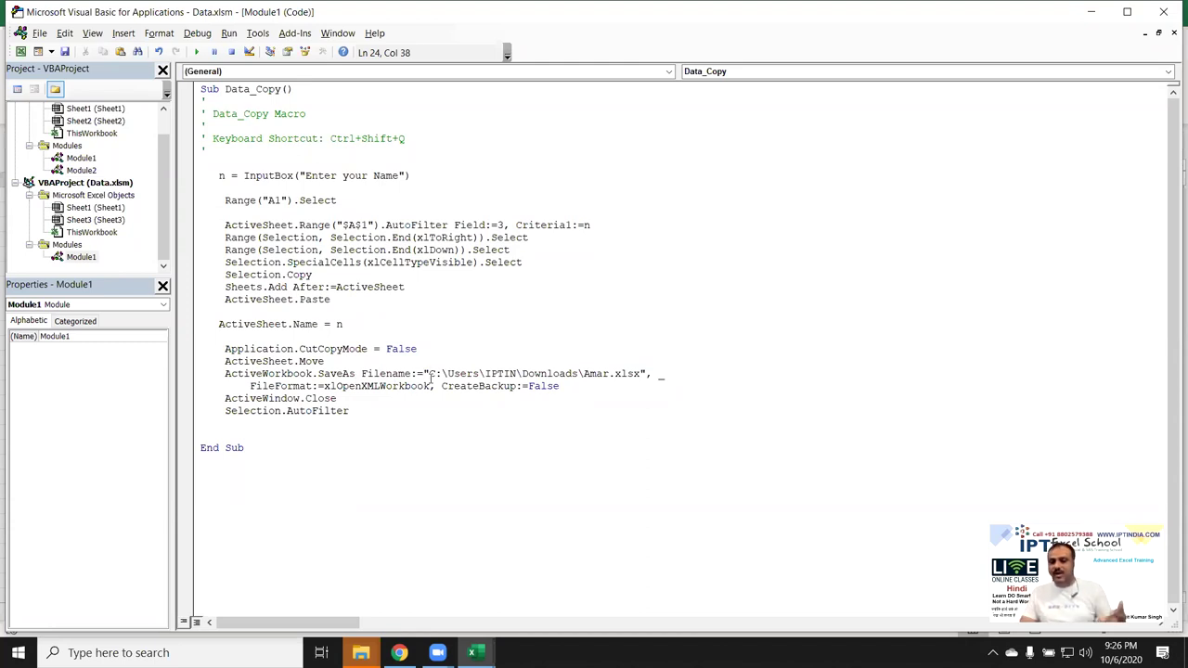
pyautogui.doubleClick(596, 374)
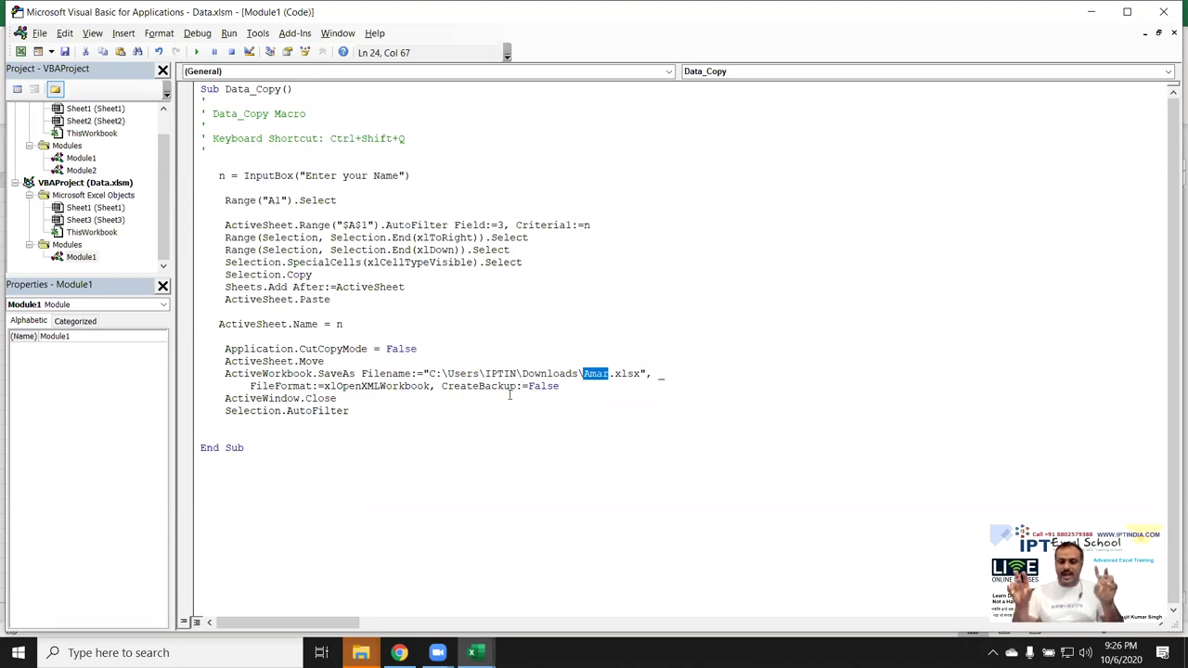
# Make the SaveAs file name "C:\Users\IPTIN\Downloads\" & n & ".xlsx", then return to the workbook.
pyautogui.click(577, 410)
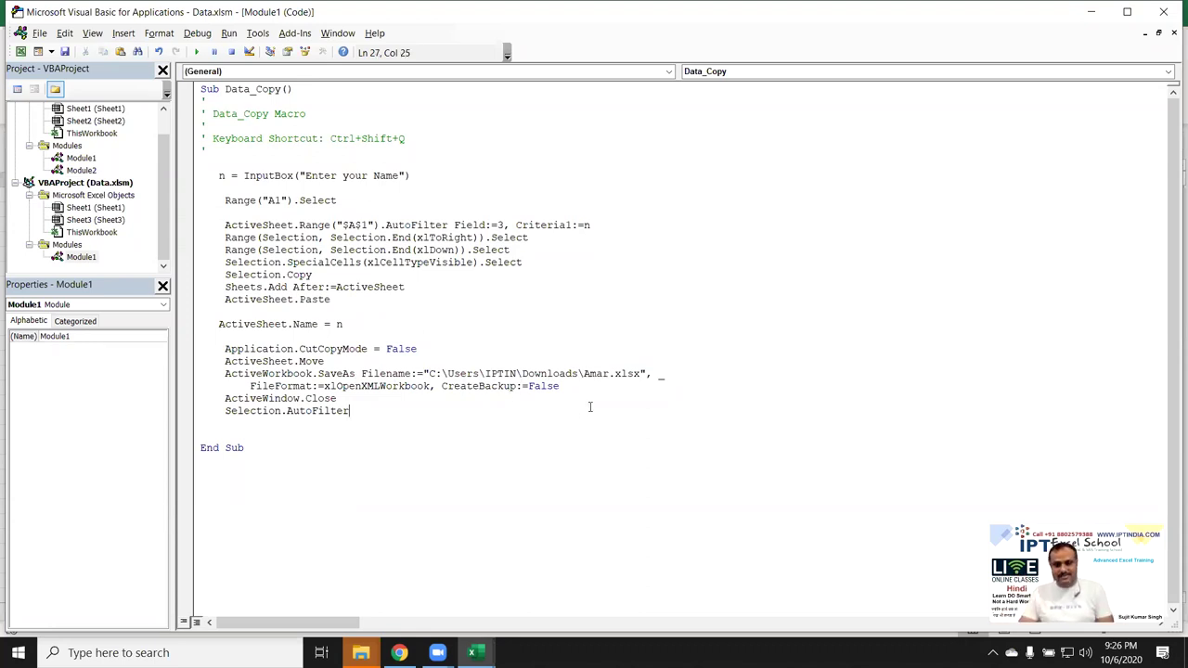
pyautogui.click(583, 374)
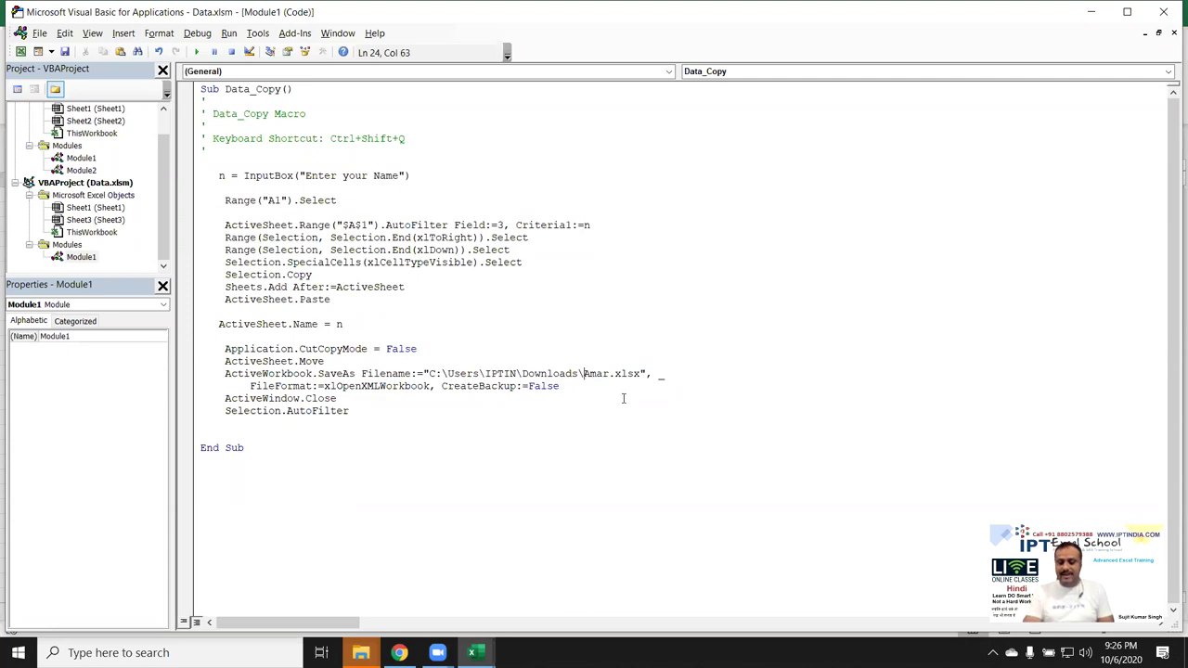
pyautogui.write('" ')
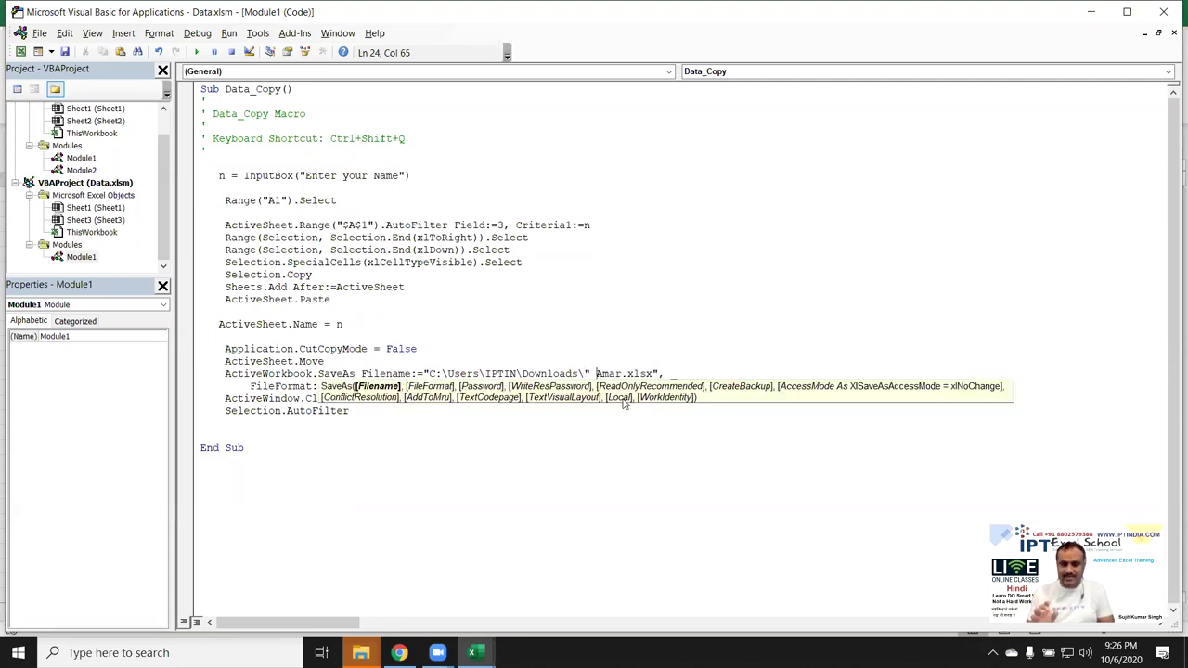
pyautogui.write('n &')
pyautogui.press('Delete')
pyautogui.press('Delete')
pyautogui.press('Delete')
pyautogui.press('Delete')
pyautogui.press('Delete')
pyautogui.write('"')
pyautogui.press('Left')
pyautogui.press('Left')
pyautogui.press('Left')
pyautogui.press('Left')
pyautogui.press('Left')
pyautogui.write('&')
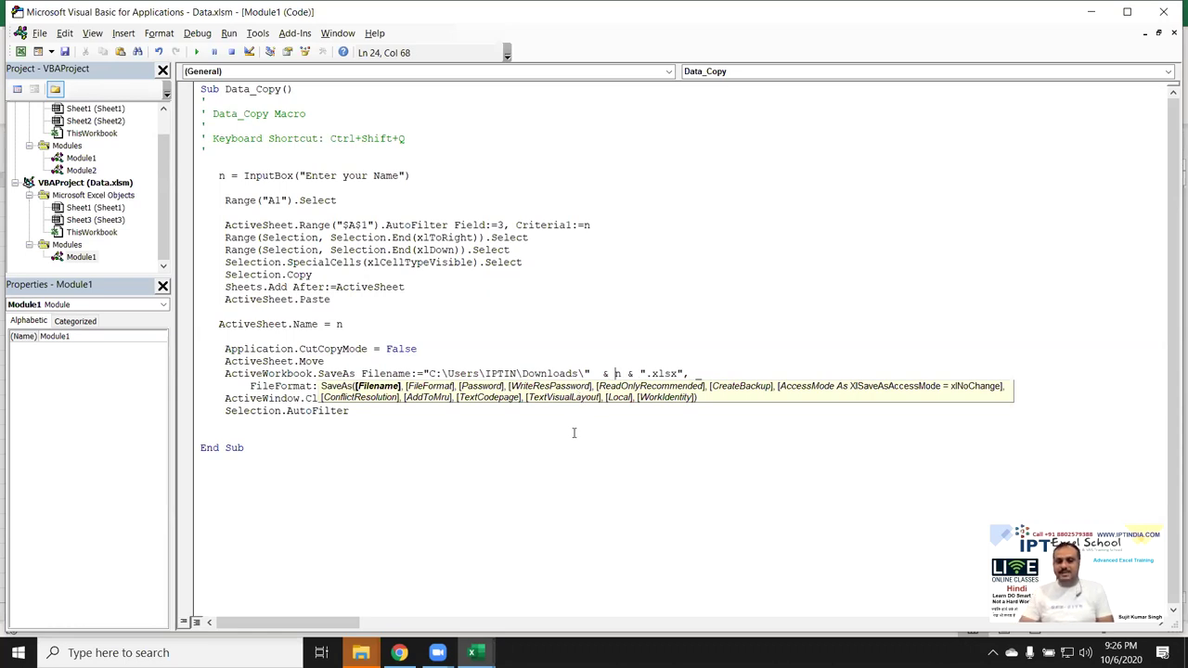
pyautogui.click(577, 431)
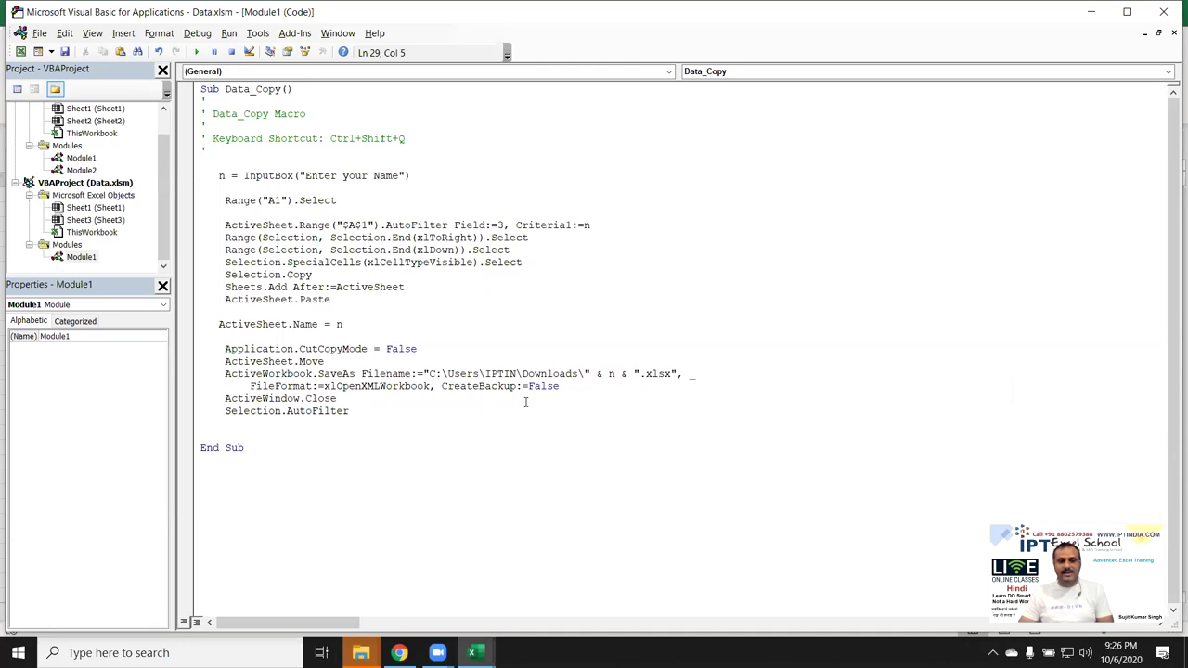
pyautogui.hotkey('alt', 'F11')
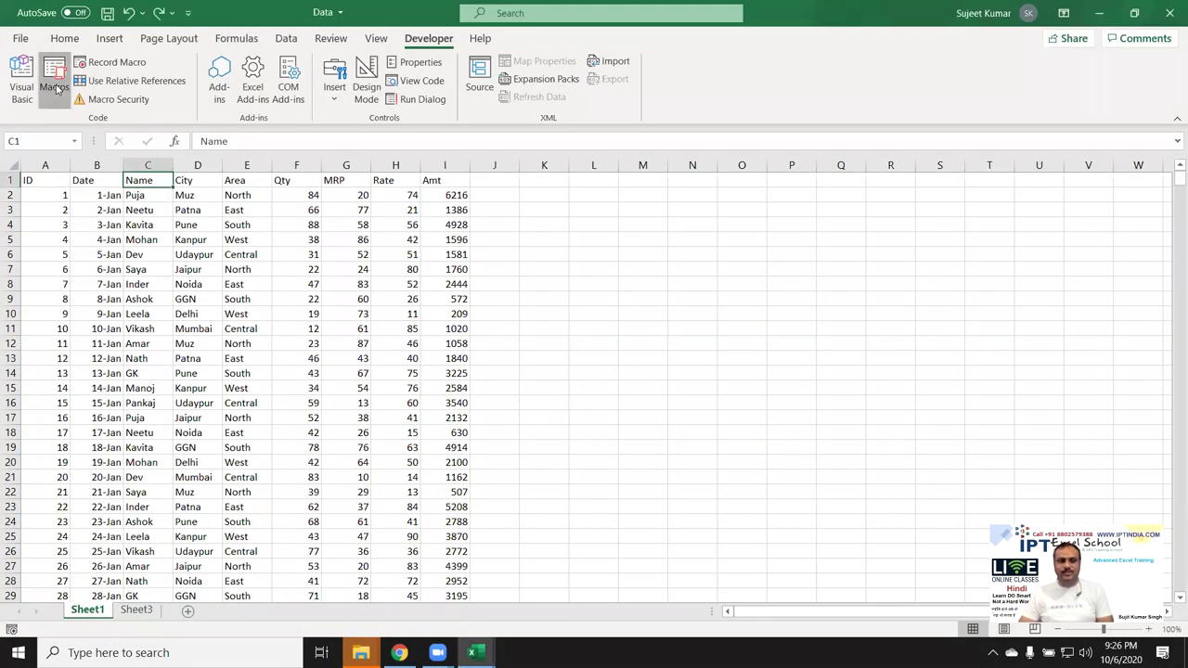
pyautogui.click(54, 78)
pyautogui.click(892, 226)
pyautogui.write('Puja')
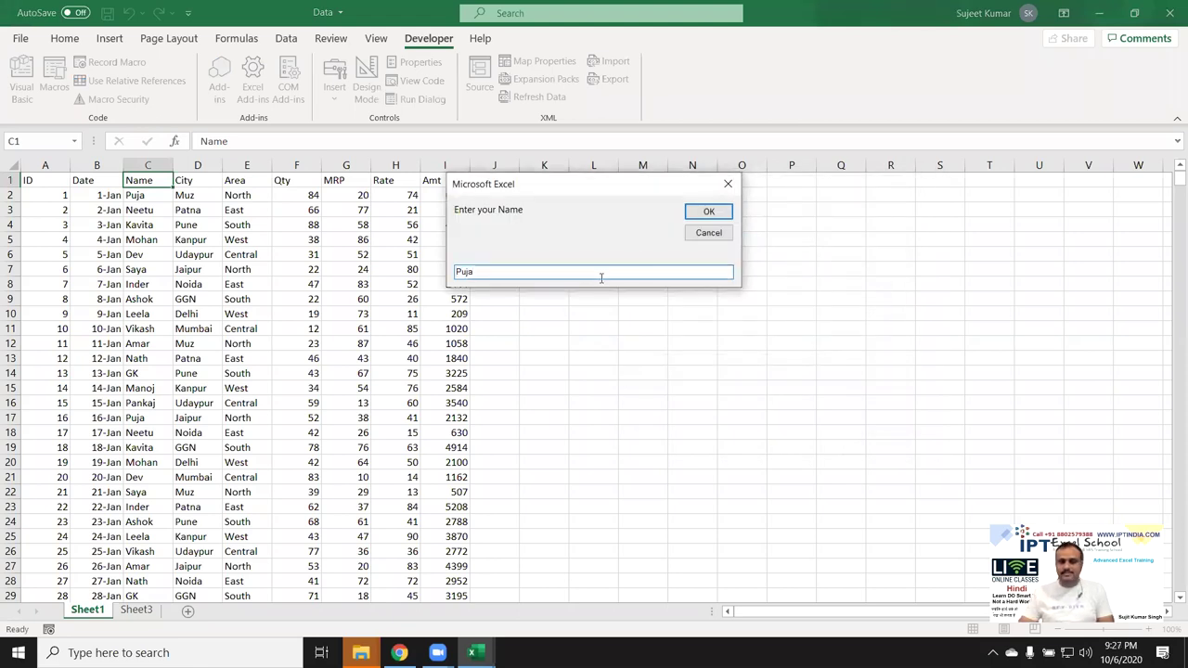
pyautogui.click(702, 219)
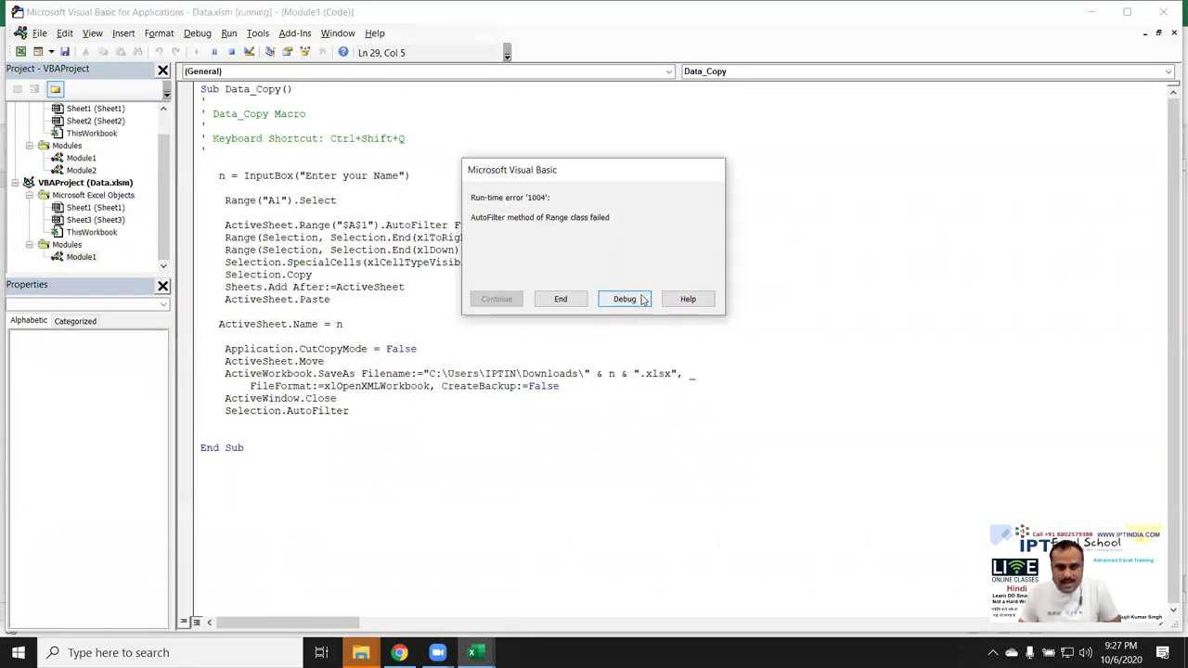
pyautogui.click(621, 299)
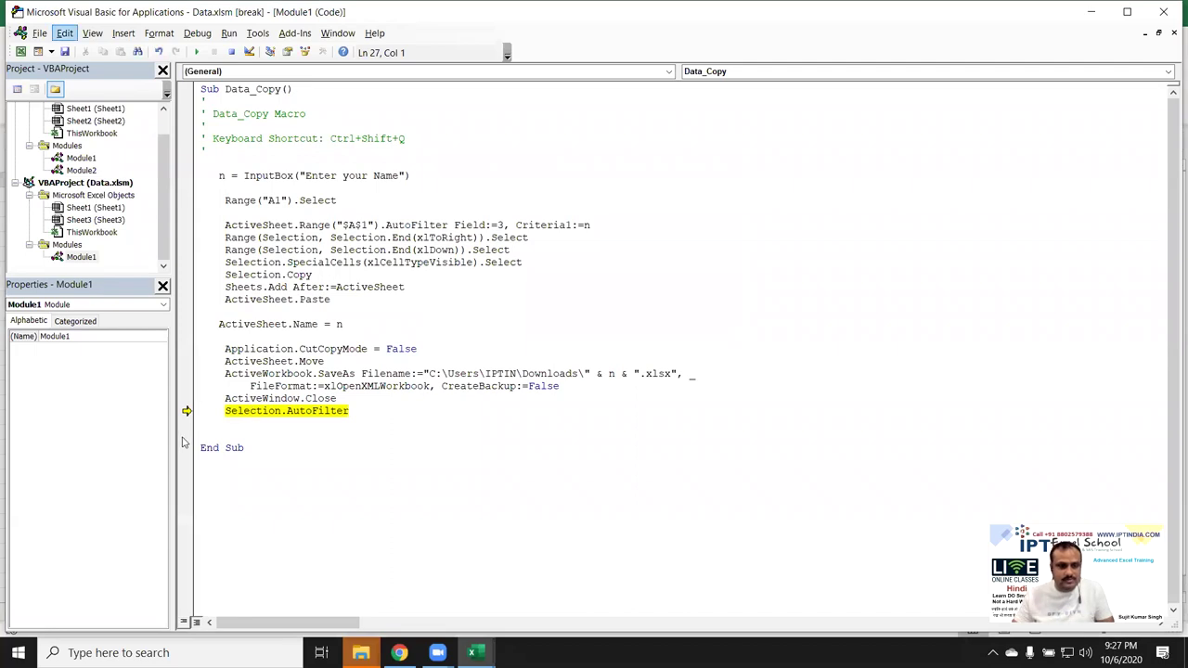
pyautogui.hotkey('alt', 'F11')
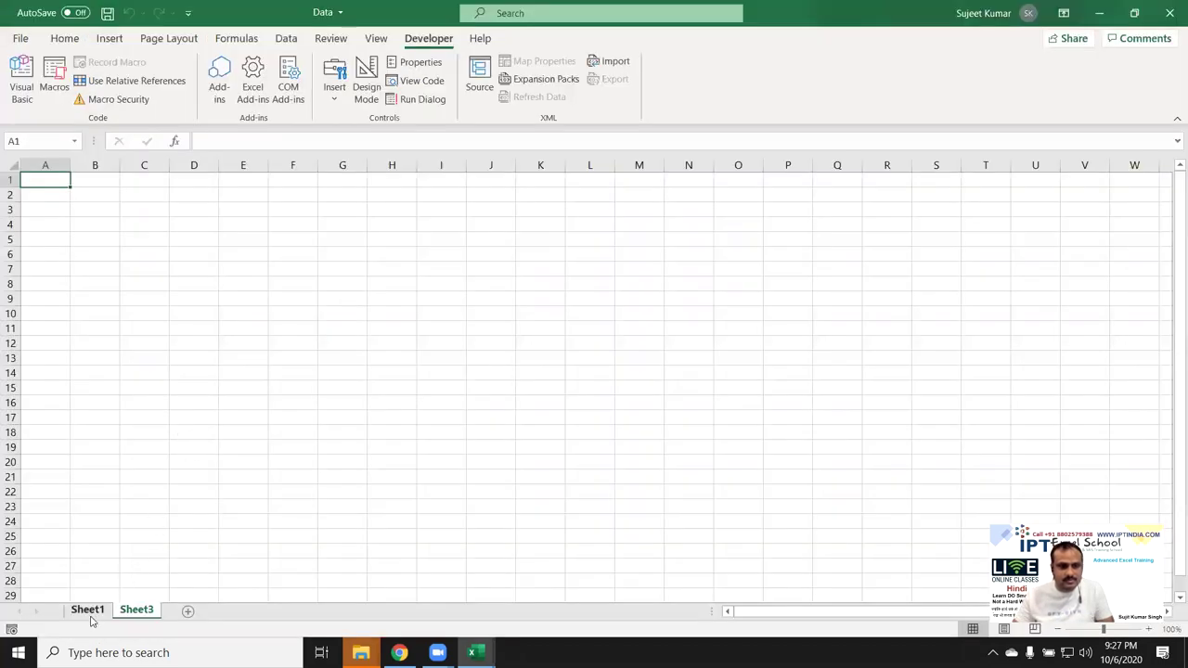
pyautogui.click(89, 613)
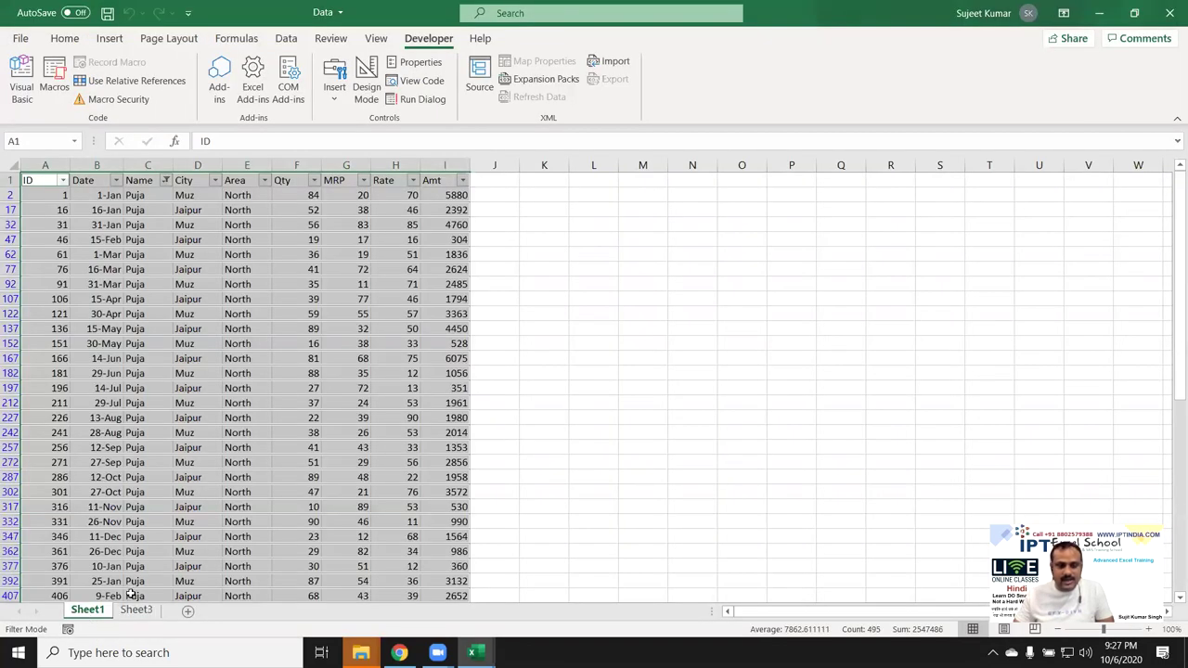
pyautogui.hotkey('alt', 'F11')
pyautogui.click(229, 410)
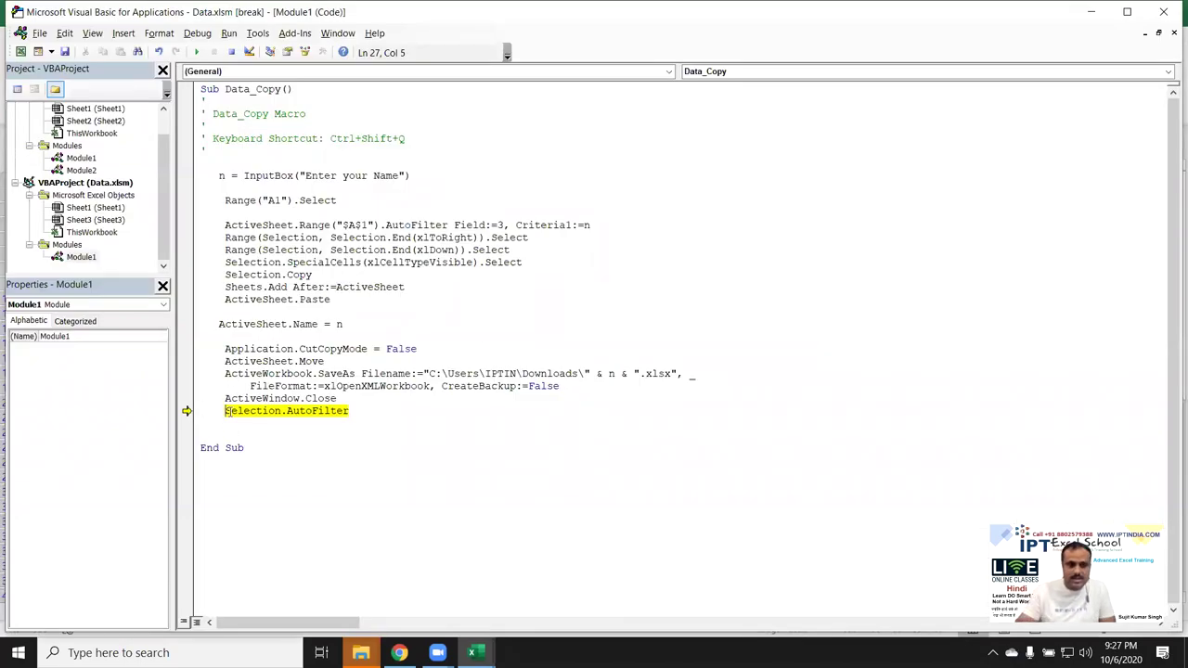
# Insert Sheets("sheet1").Select on a new line above Selection.AutoFilter.
pyautogui.press('Return')
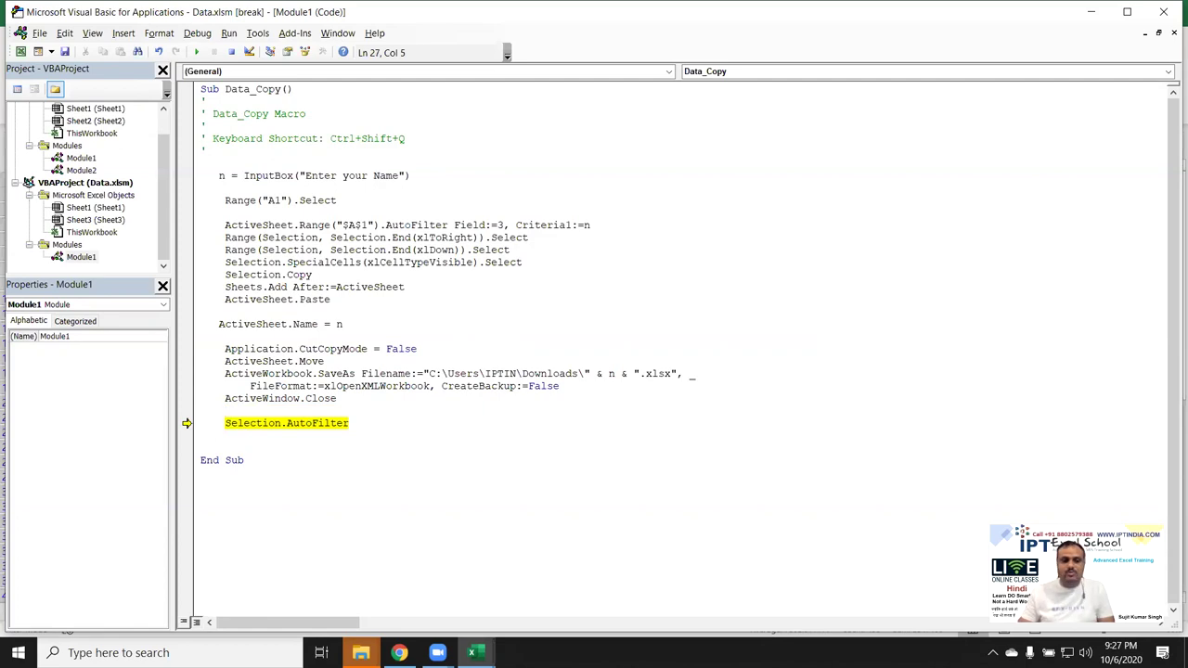
pyautogui.write('sheets')
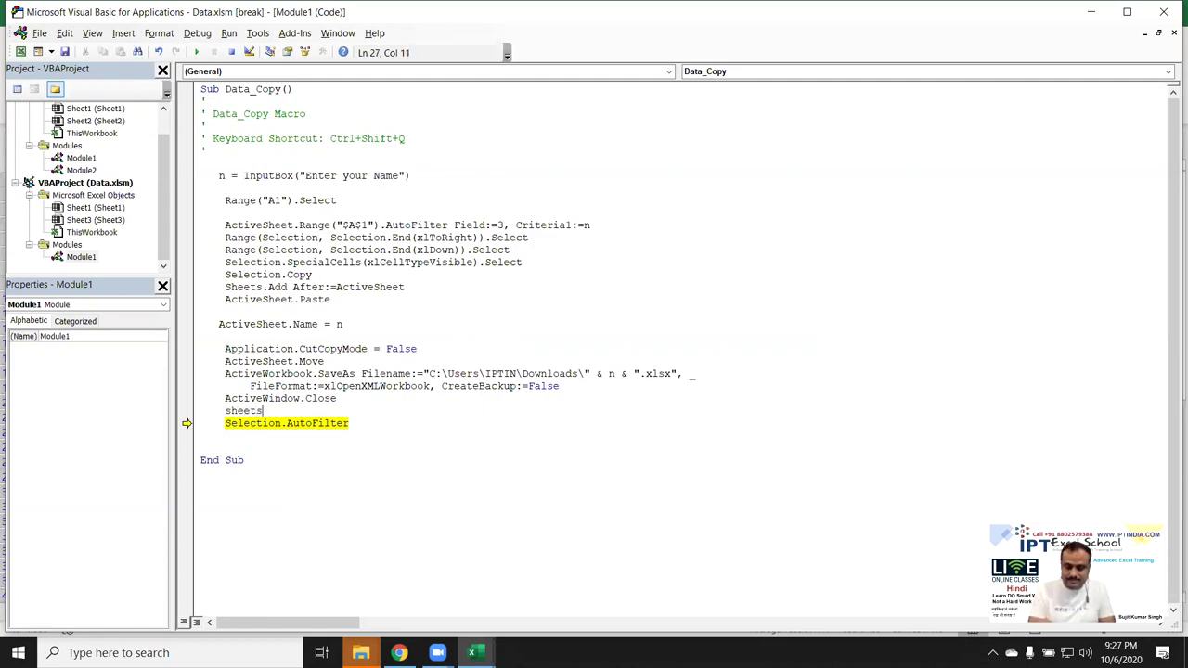
pyautogui.press('BackSpace')
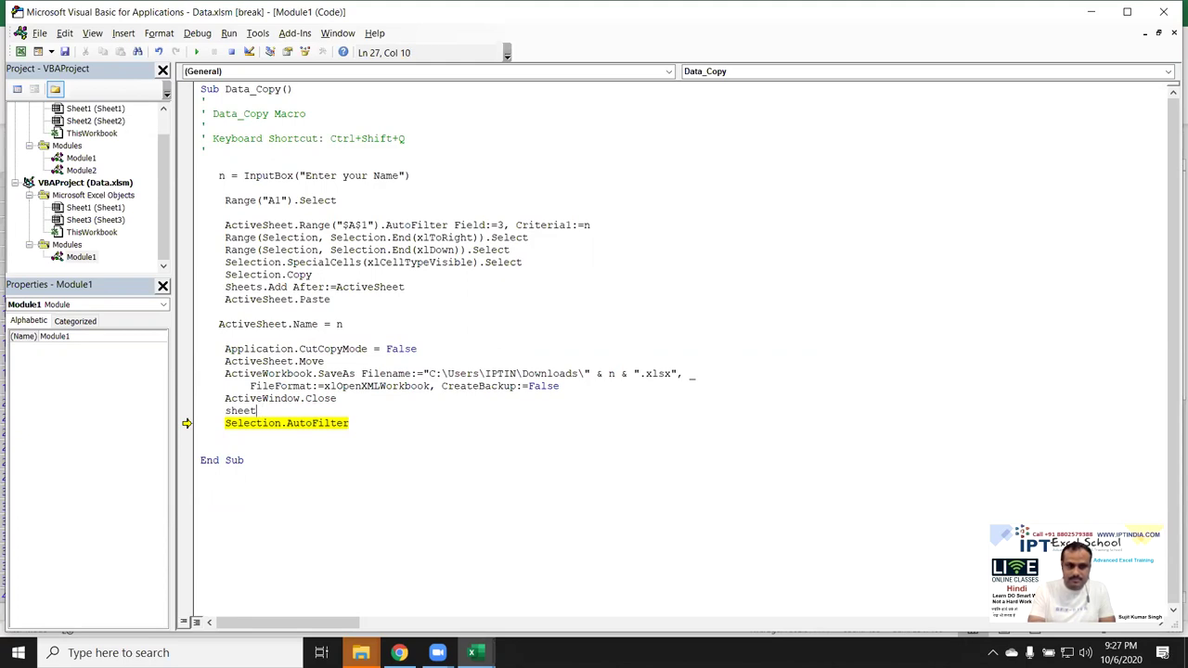
pyautogui.write('s("sheet')
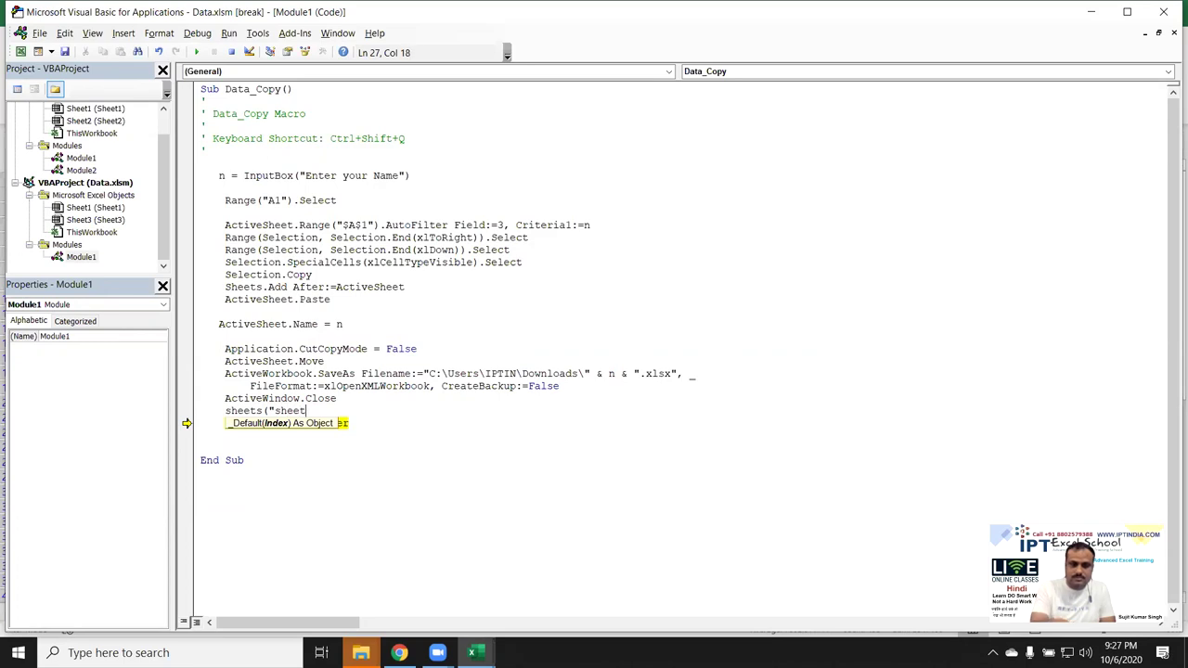
pyautogui.write('1").selec')
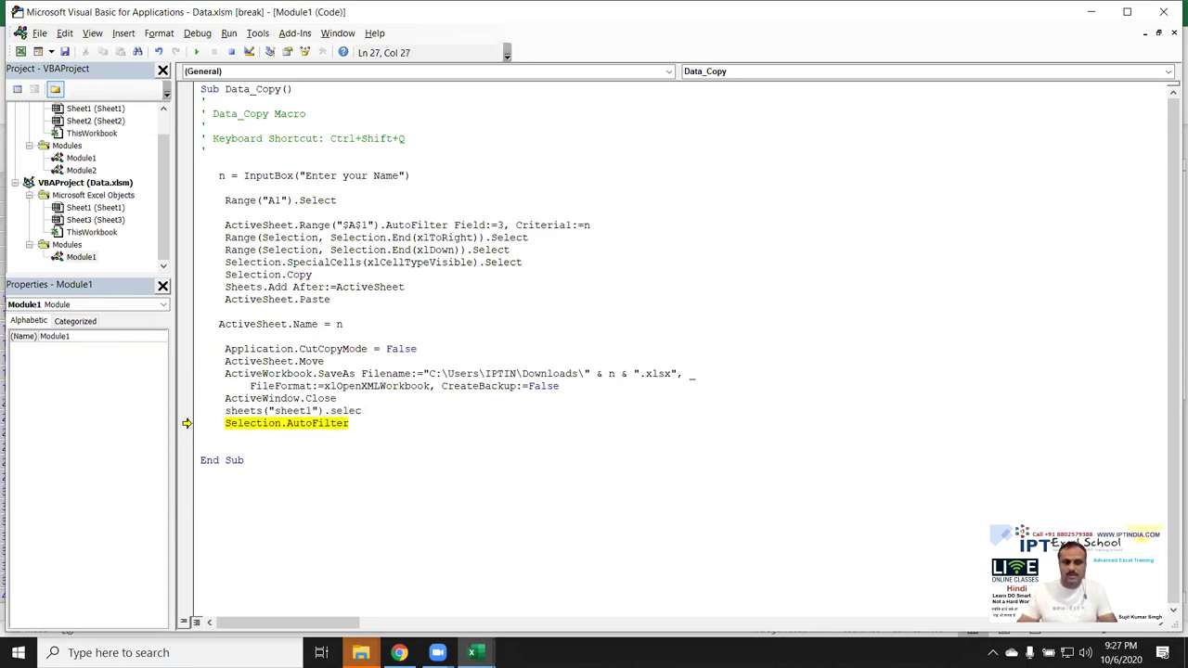
pyautogui.write('t')
pyautogui.click(258, 468)
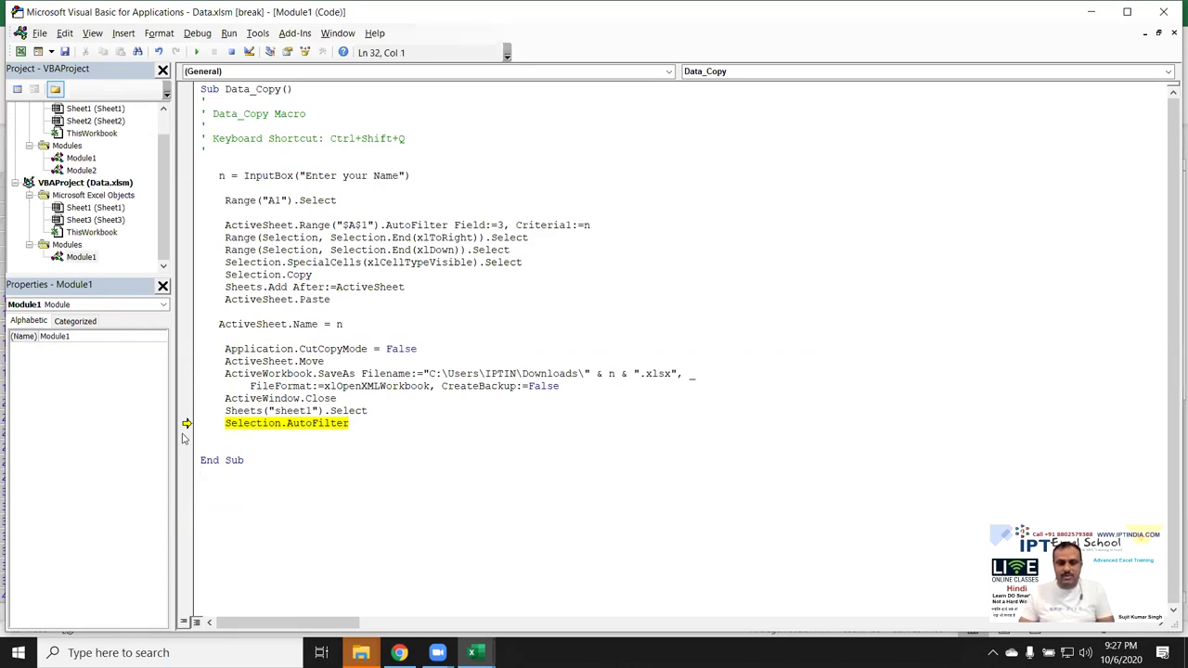
# Move the execution arrow to the new line, let the paused macro finish, and return to Excel.
pyautogui.moveTo(186, 424); pyautogui.dragTo(185, 410)
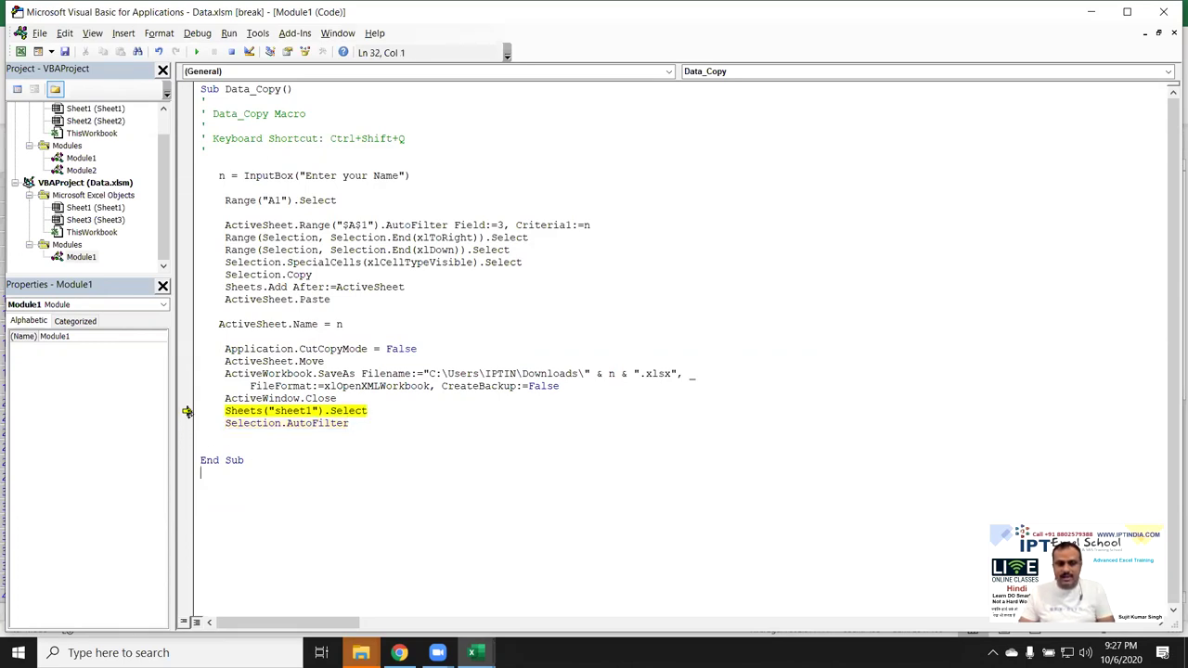
pyautogui.click(196, 52)
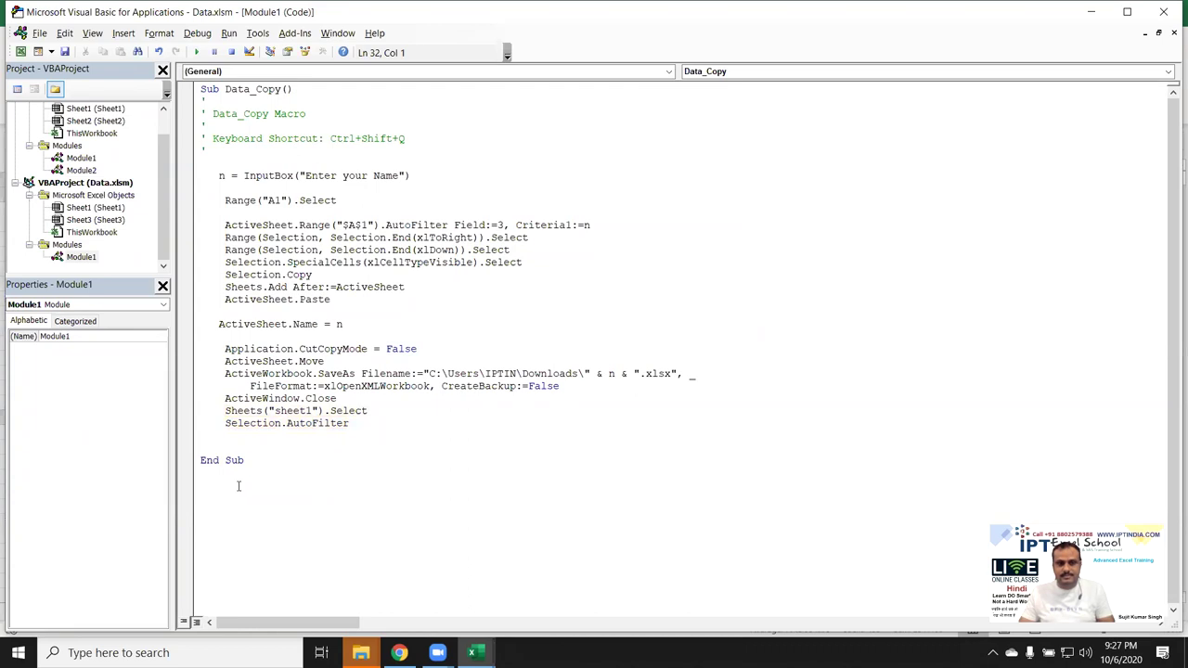
pyautogui.click(227, 436)
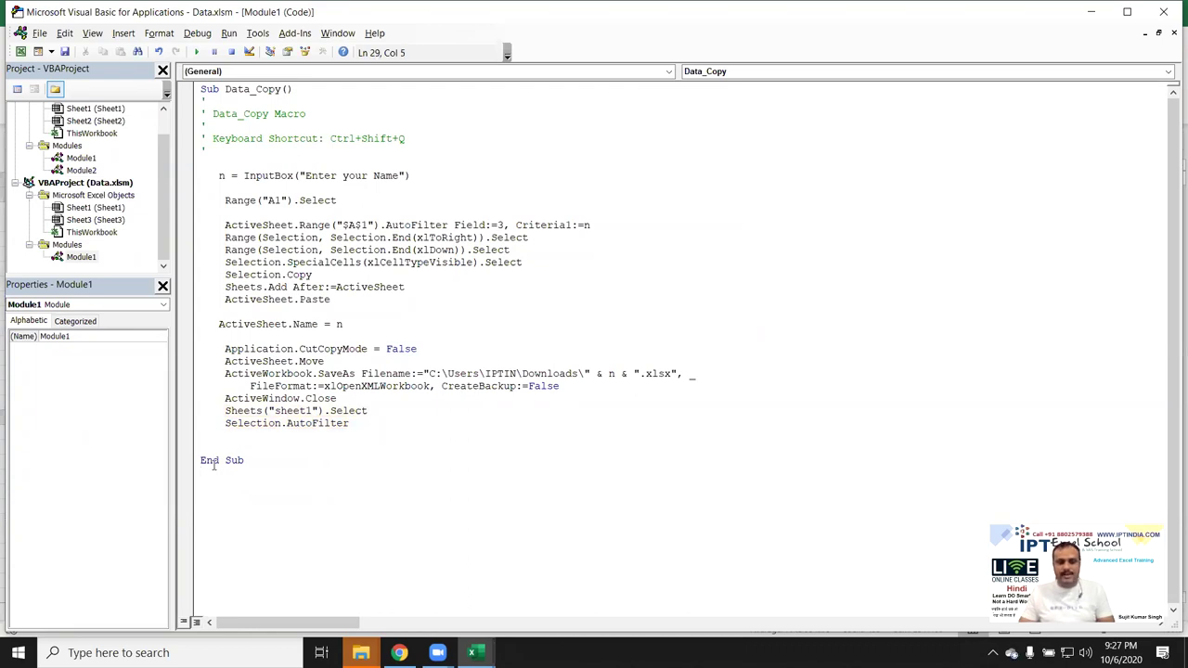
pyautogui.hotkey('alt', 'F11')
# Open the macro-saved Puja workbook from Downloads, check its rows, and close it.
pyautogui.click(183, 319)
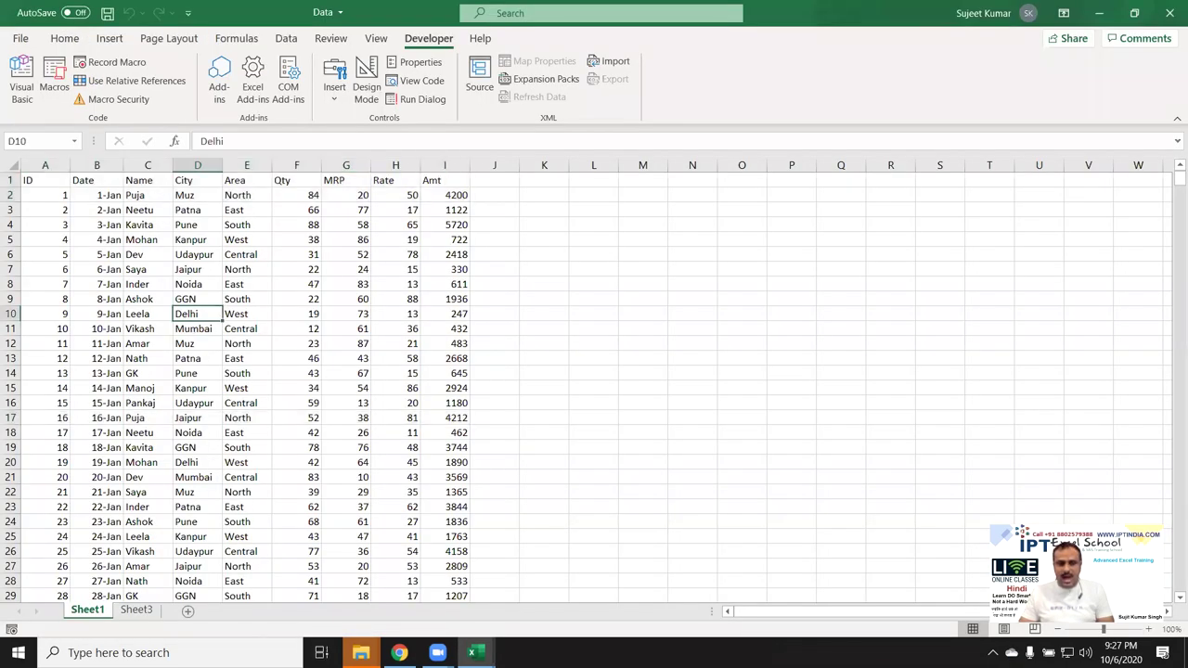
pyautogui.click(361, 653)
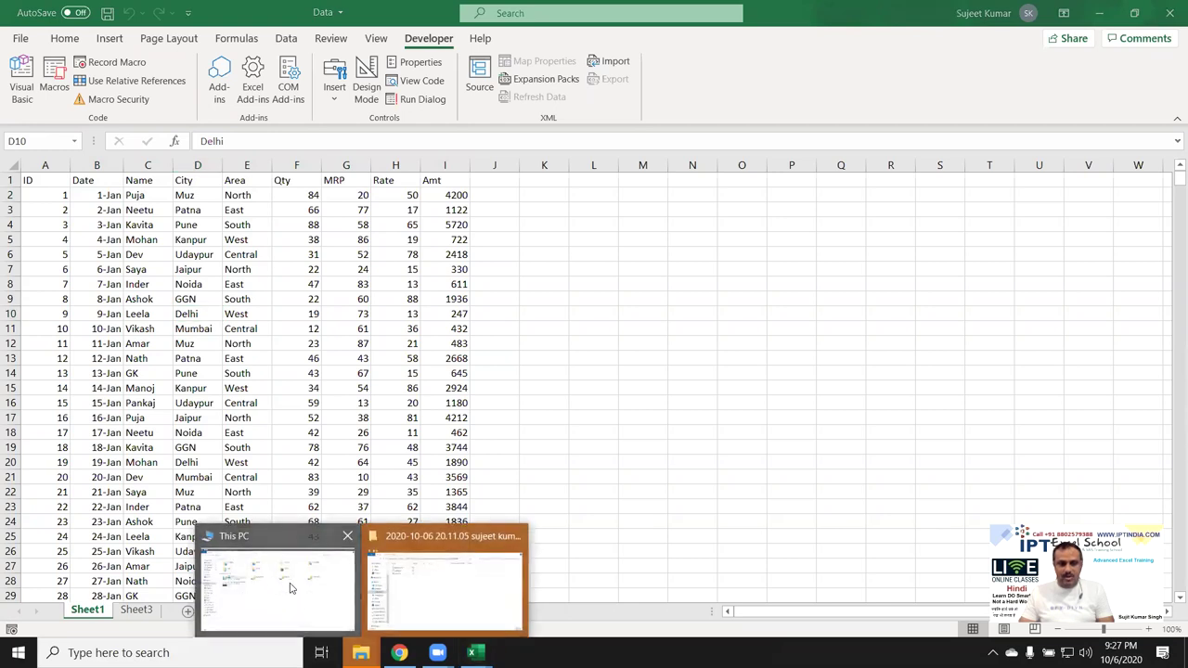
pyautogui.click(325, 584)
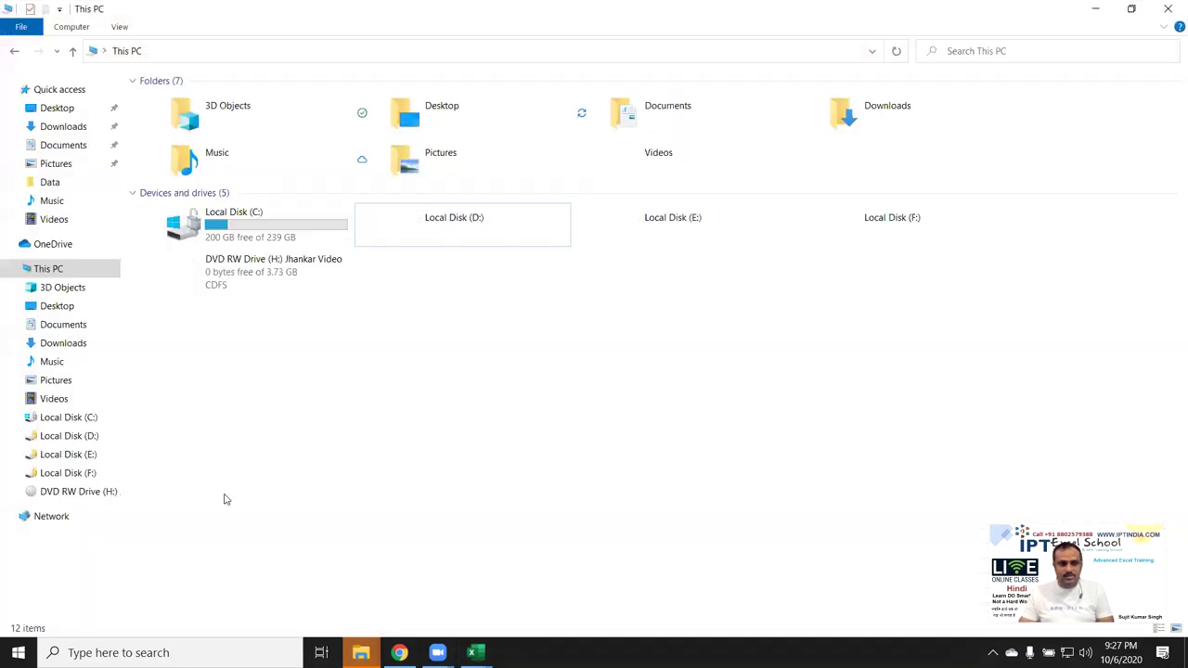
pyautogui.click(63, 342)
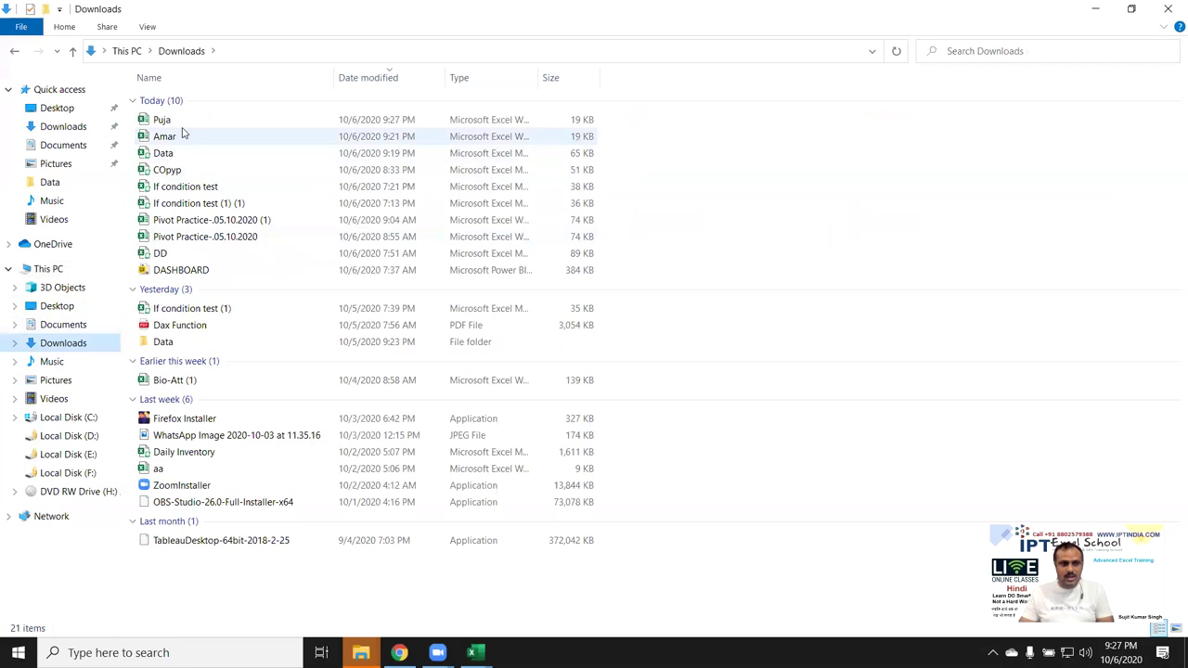
pyautogui.click(181, 127)
pyautogui.doubleClick(184, 126)
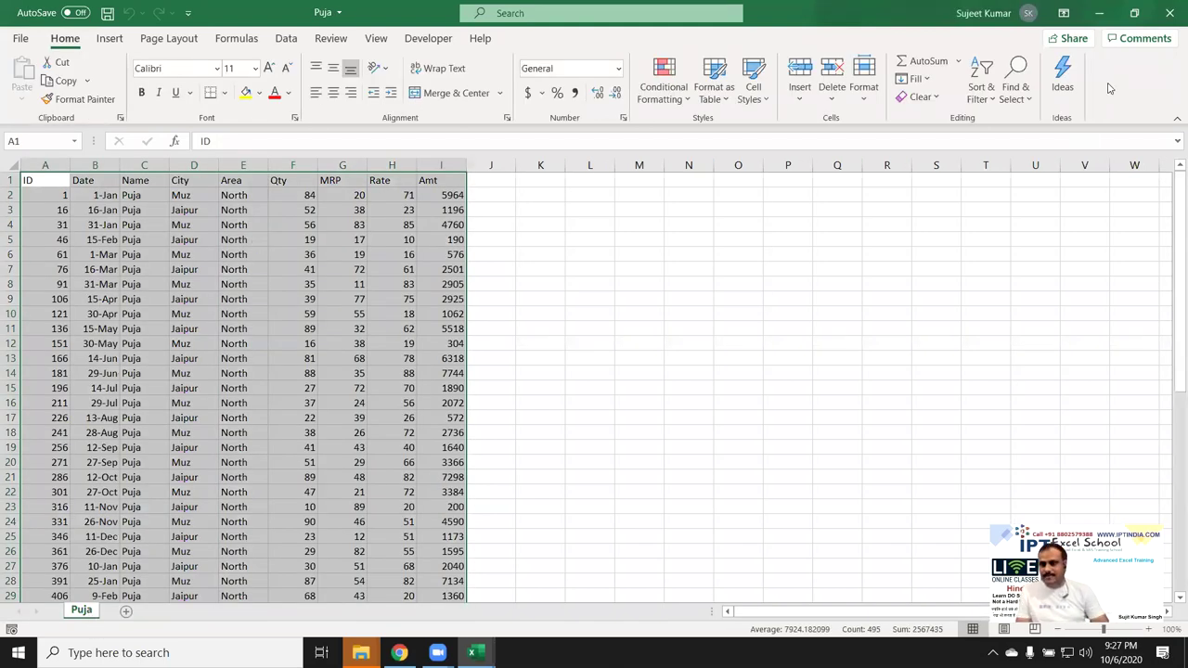
pyautogui.click(1169, 12)
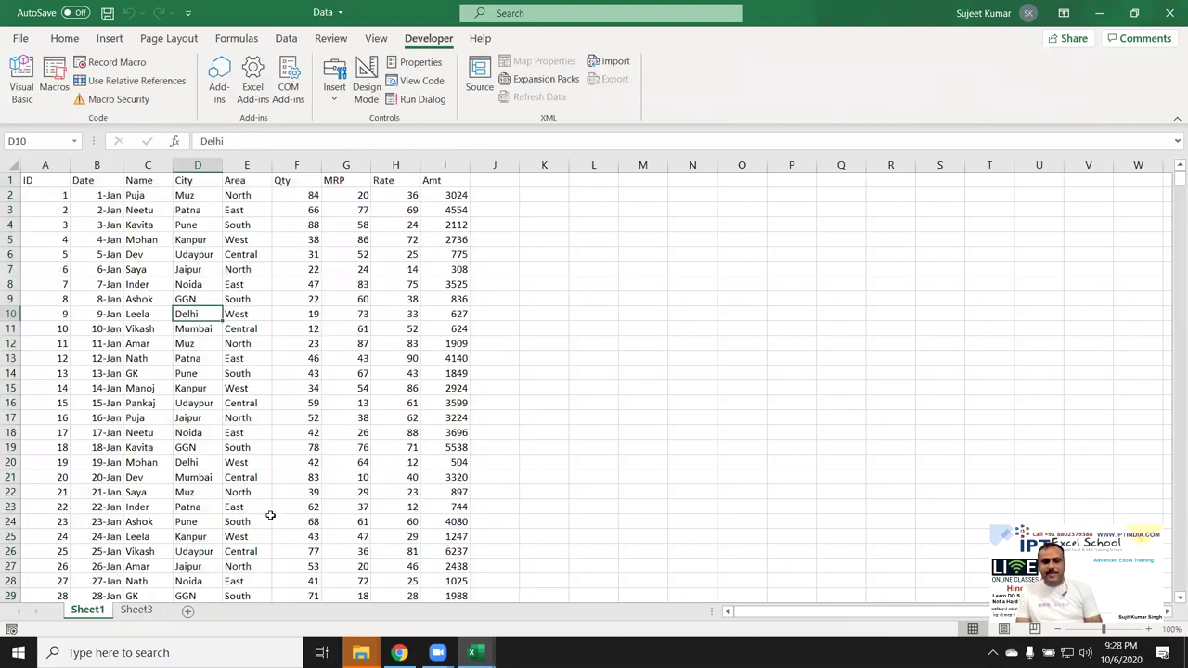
pyautogui.hotkey('alt', 'Tab')
pyautogui.press('Tab')
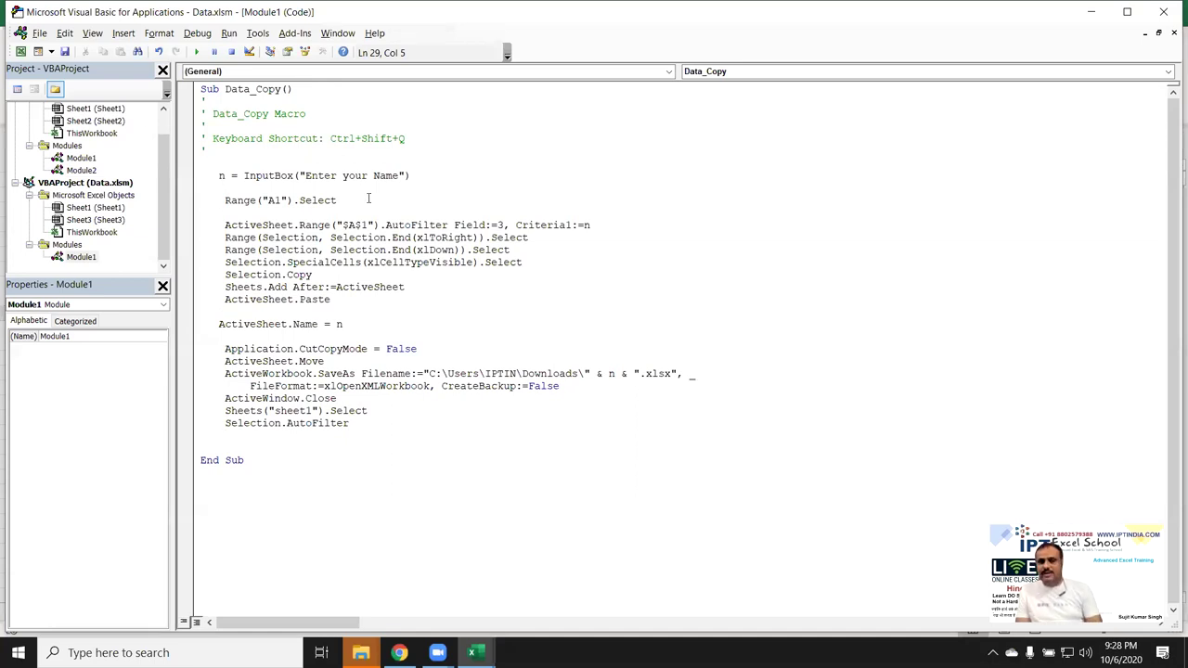
pyautogui.moveTo(426, 175); pyautogui.dragTo(340, 162)
pyautogui.click(268, 325)
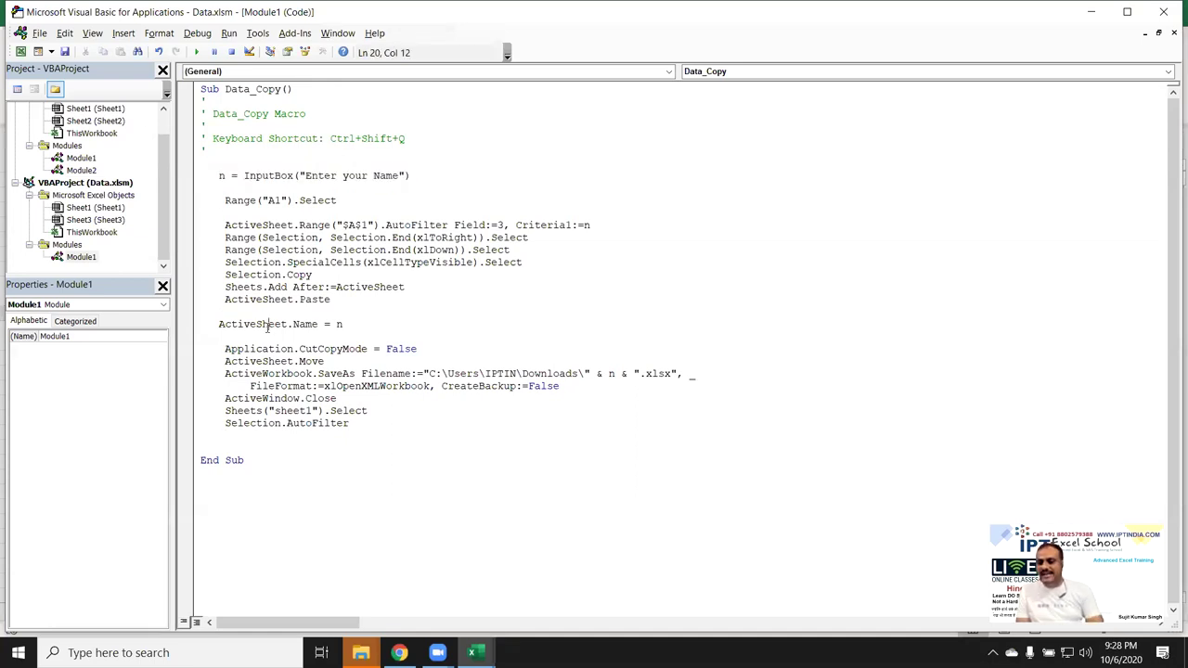
pyautogui.moveTo(363, 435); pyautogui.dragTo(219, 176)
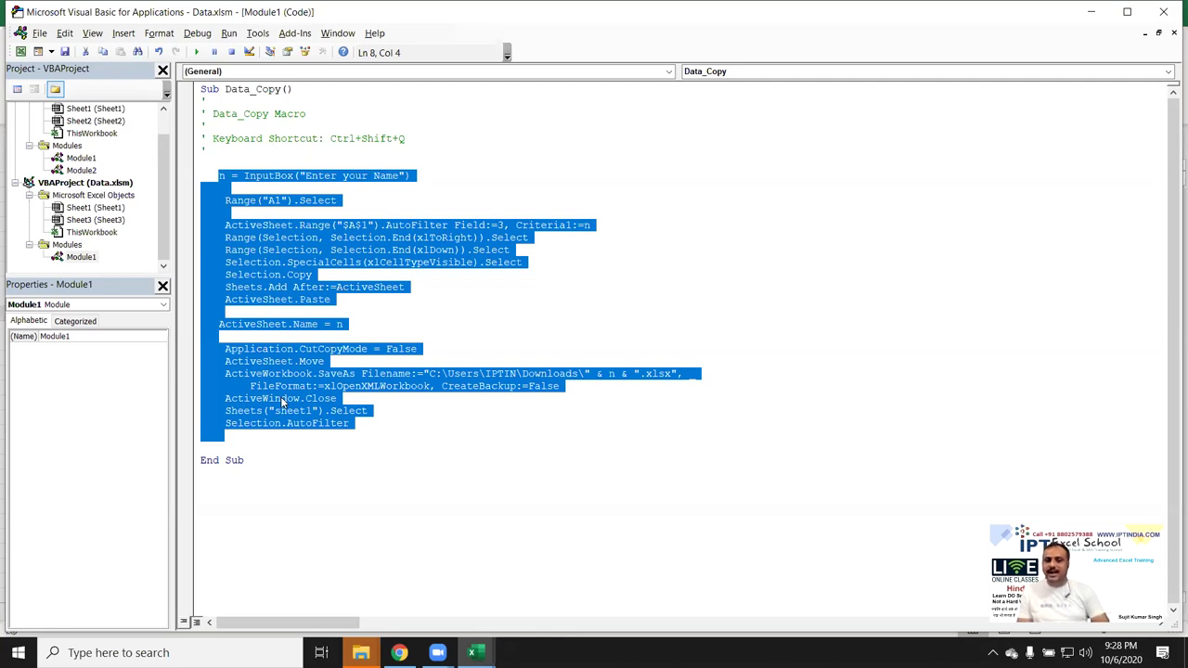
pyautogui.click(272, 451)
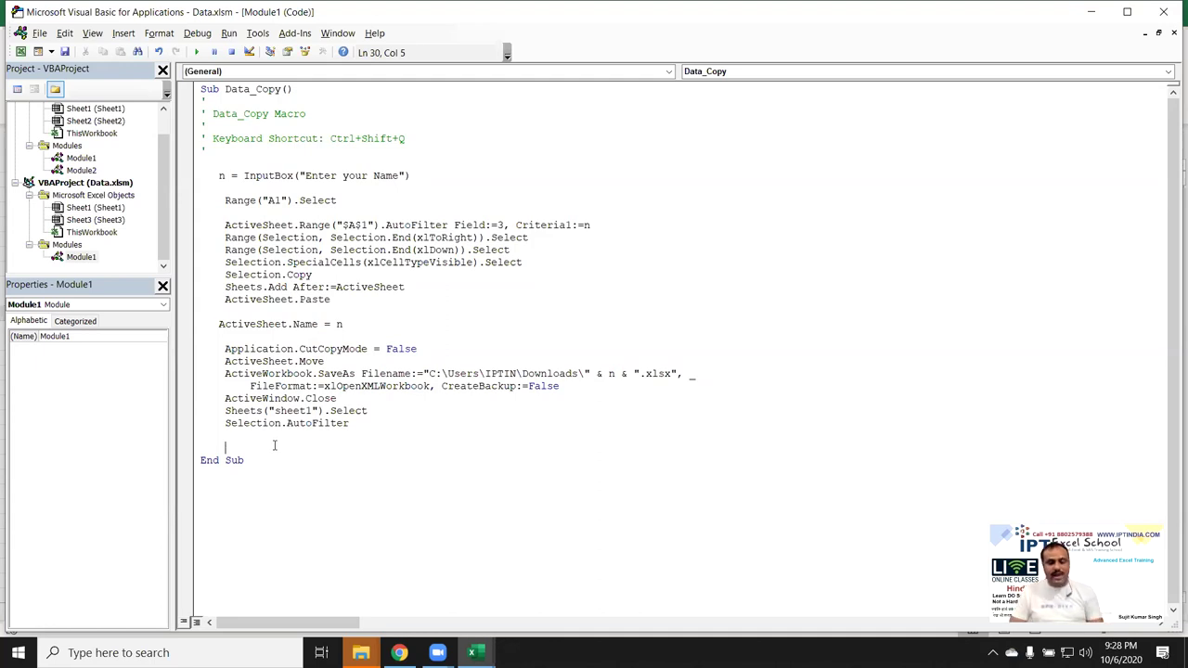
pyautogui.hotkey('alt', 'F11')
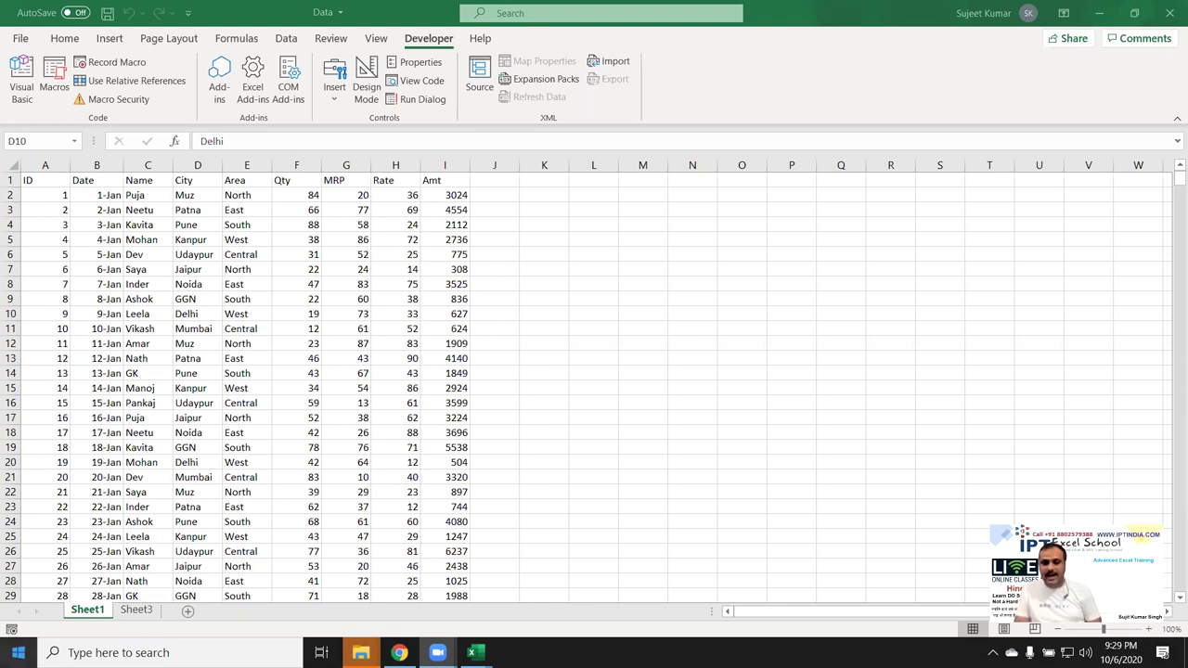
pyautogui.click(135, 610)
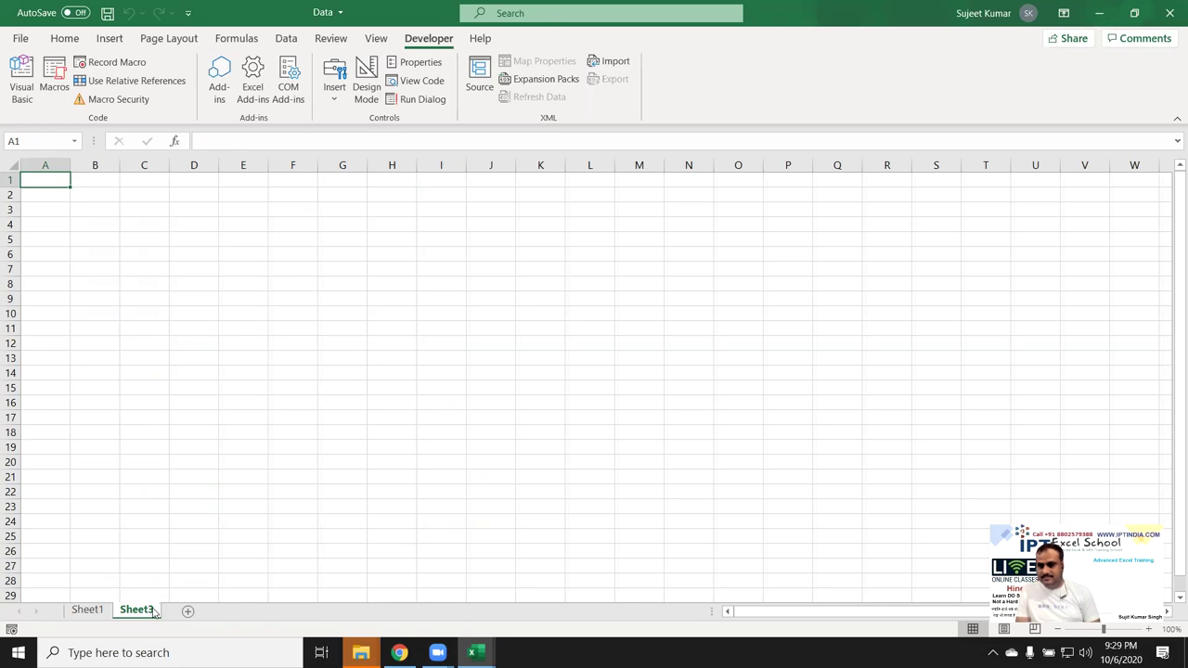
pyautogui.click(100, 610)
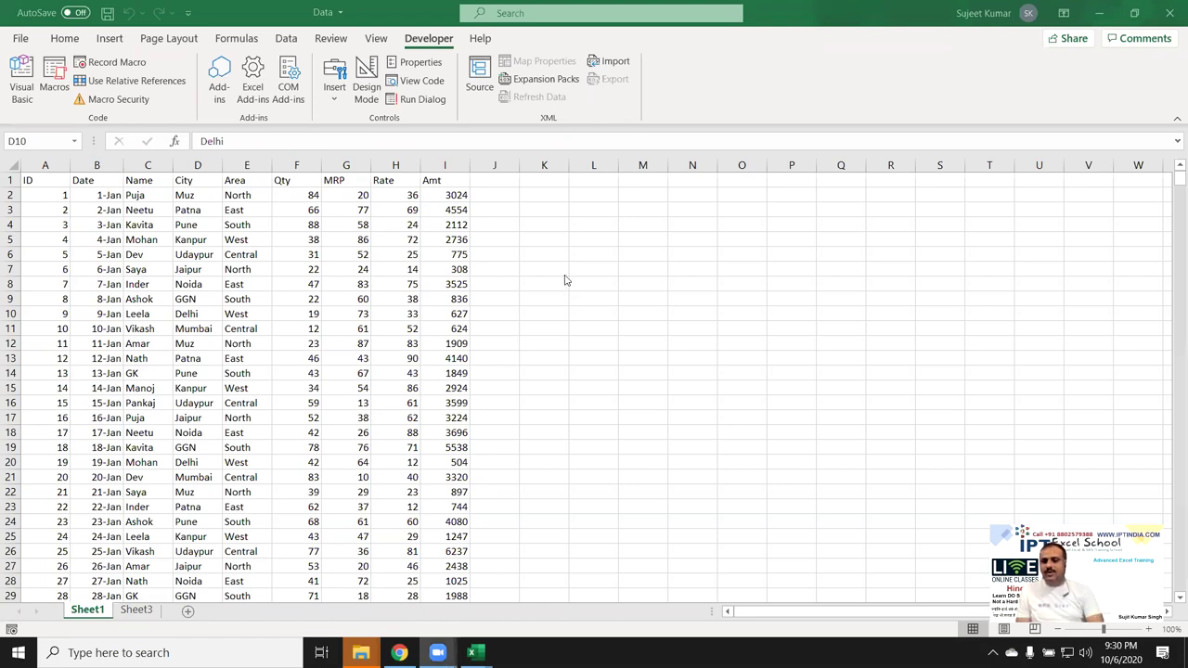
pyautogui.click(54, 83)
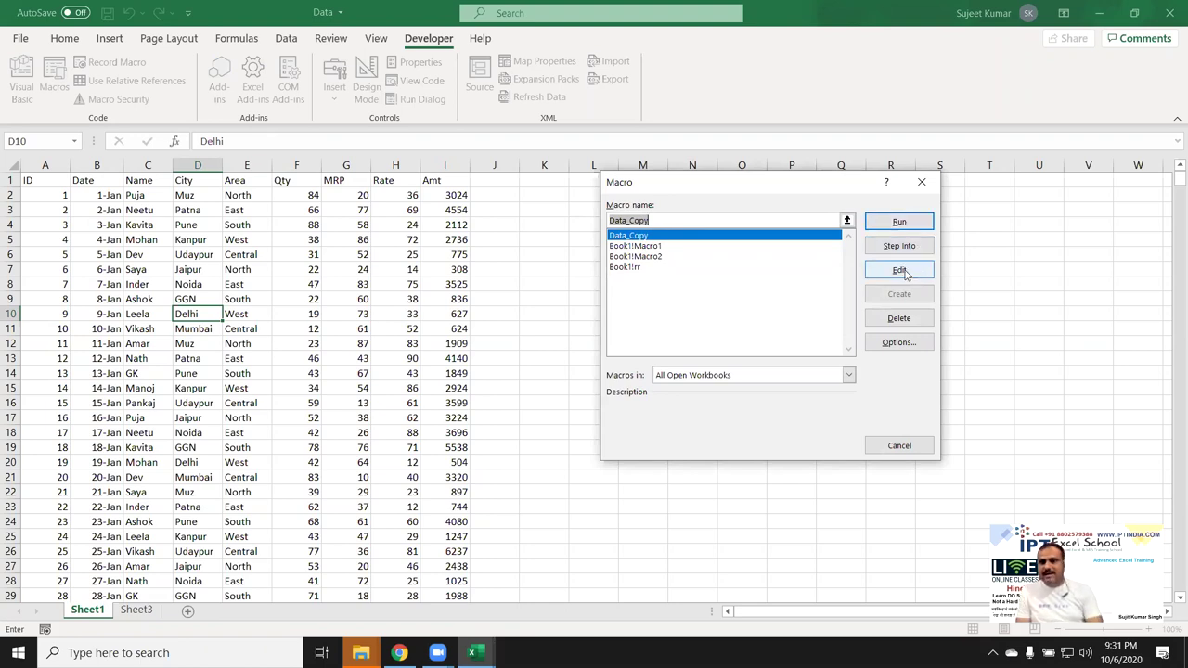
pyautogui.click(898, 341)
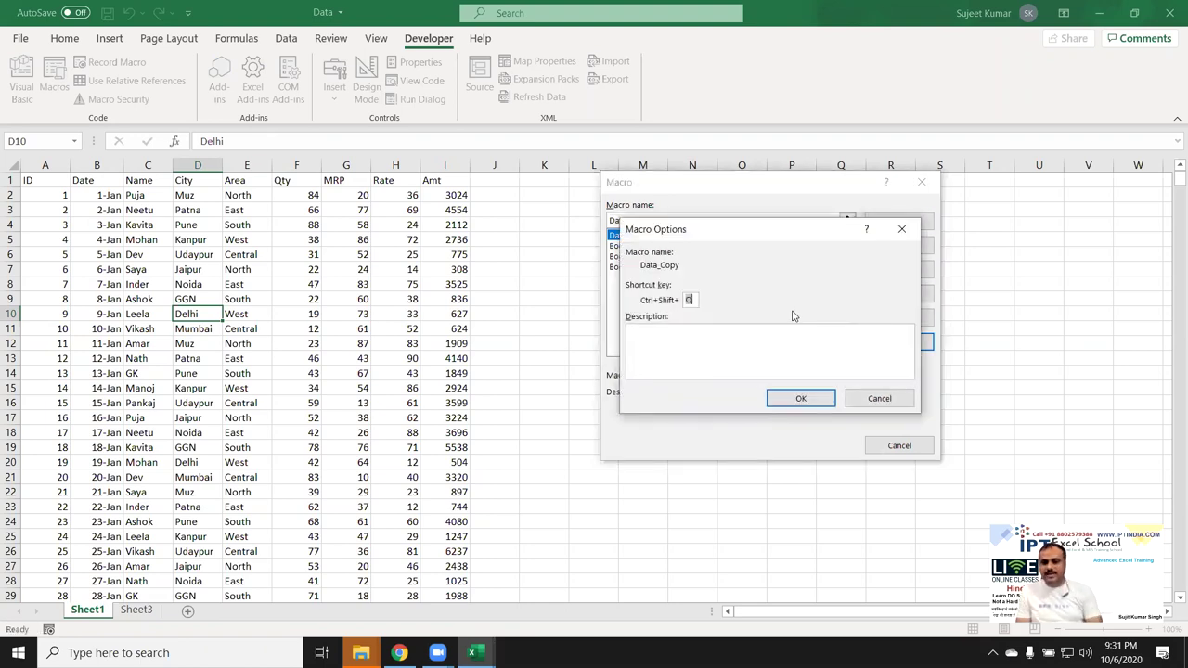
pyautogui.click(905, 407)
pyautogui.click(899, 445)
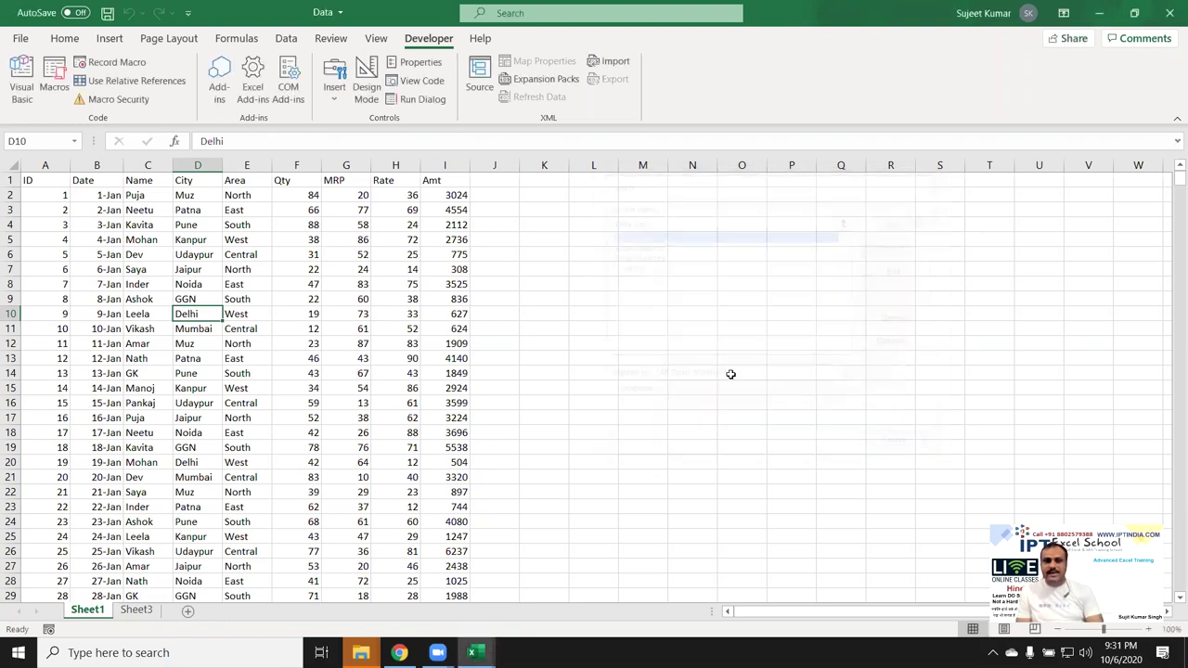
pyautogui.moveTo(583, 222); pyautogui.dragTo(580, 212)
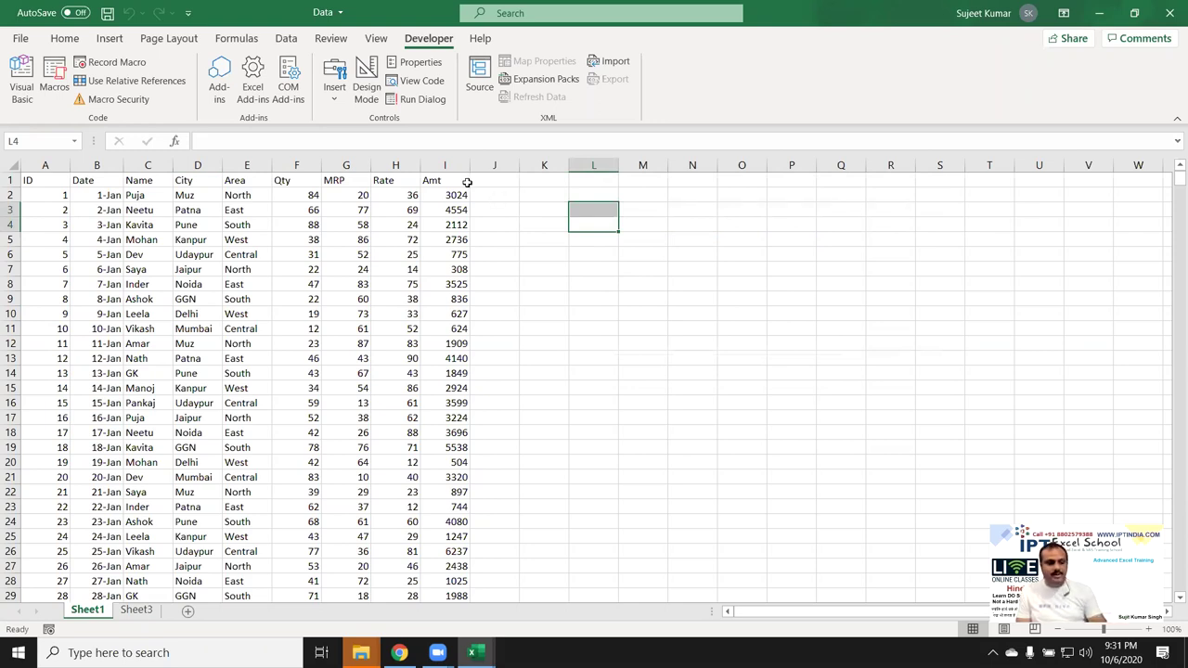
# Draw a form-control button over K3:M4 and assign it the Data_Copy macro.
pyautogui.click(329, 97)
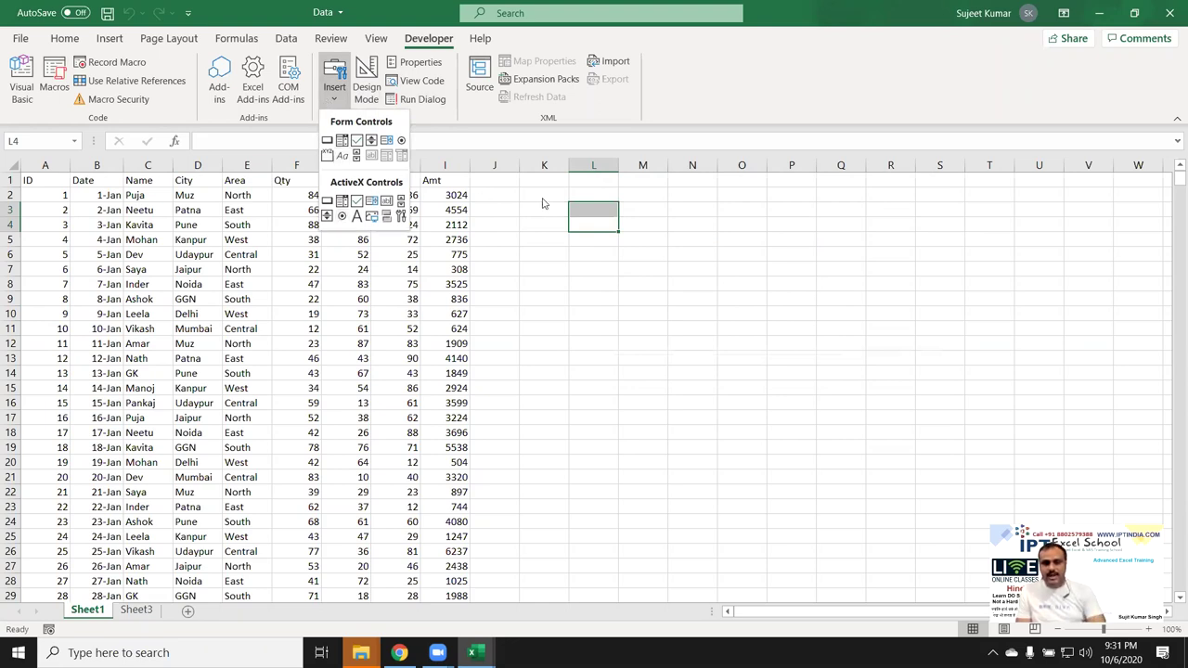
pyautogui.click(758, 203)
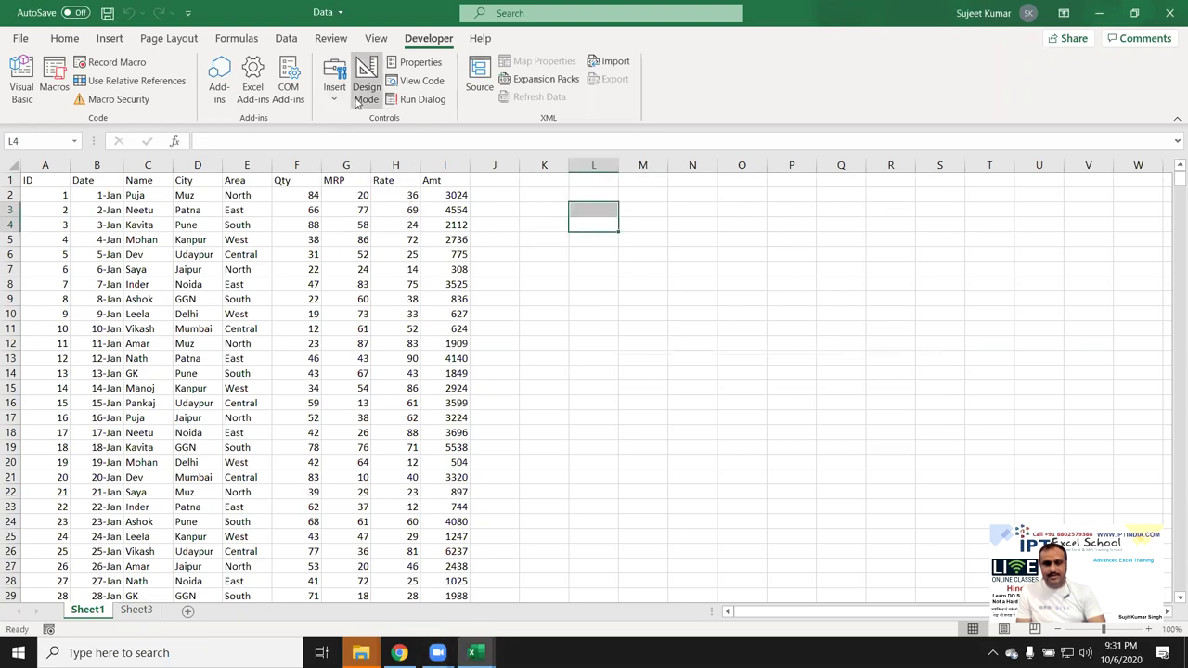
pyautogui.click(333, 81)
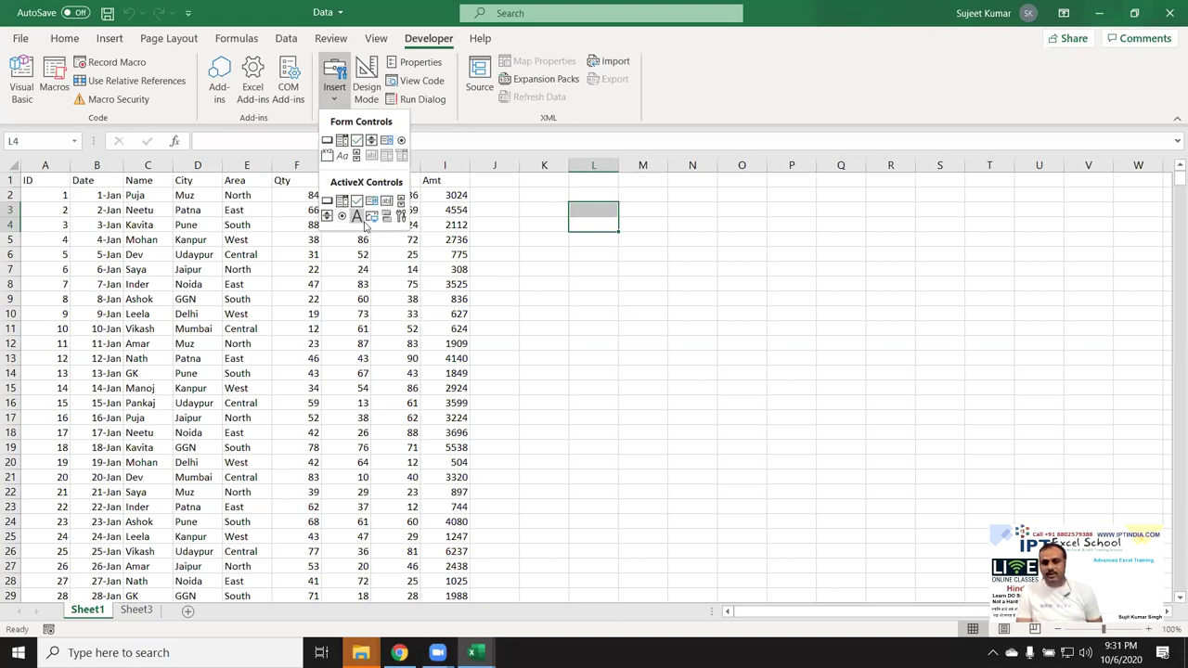
pyautogui.click(328, 141)
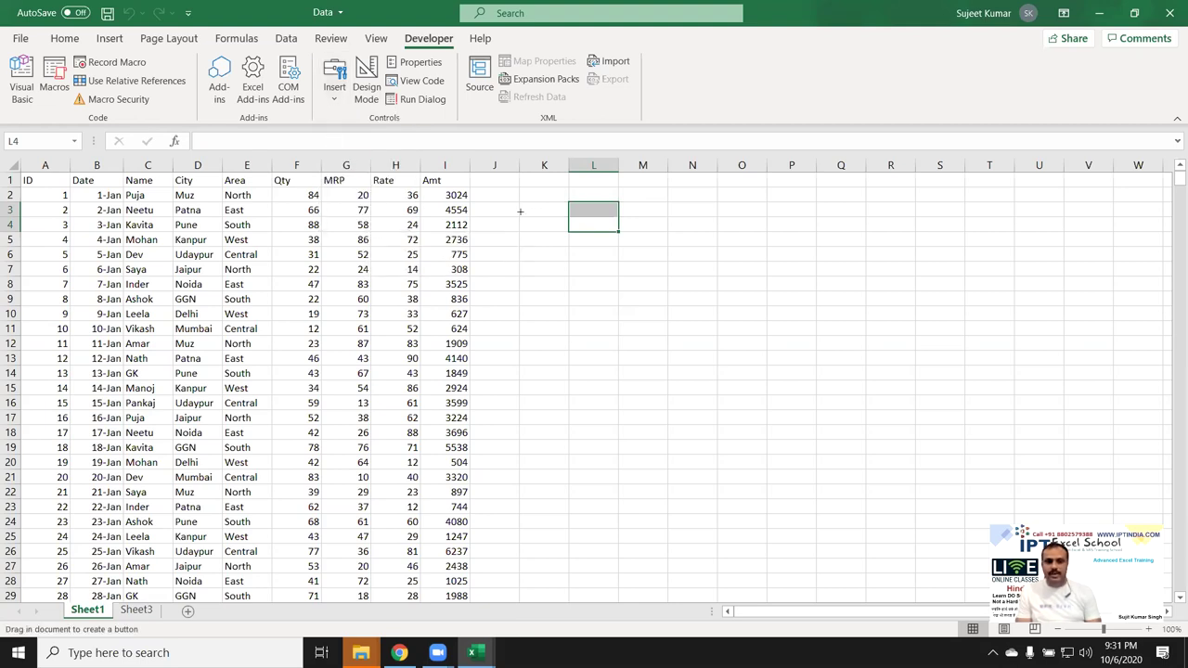
pyautogui.moveTo(548, 201); pyautogui.dragTo(663, 225)
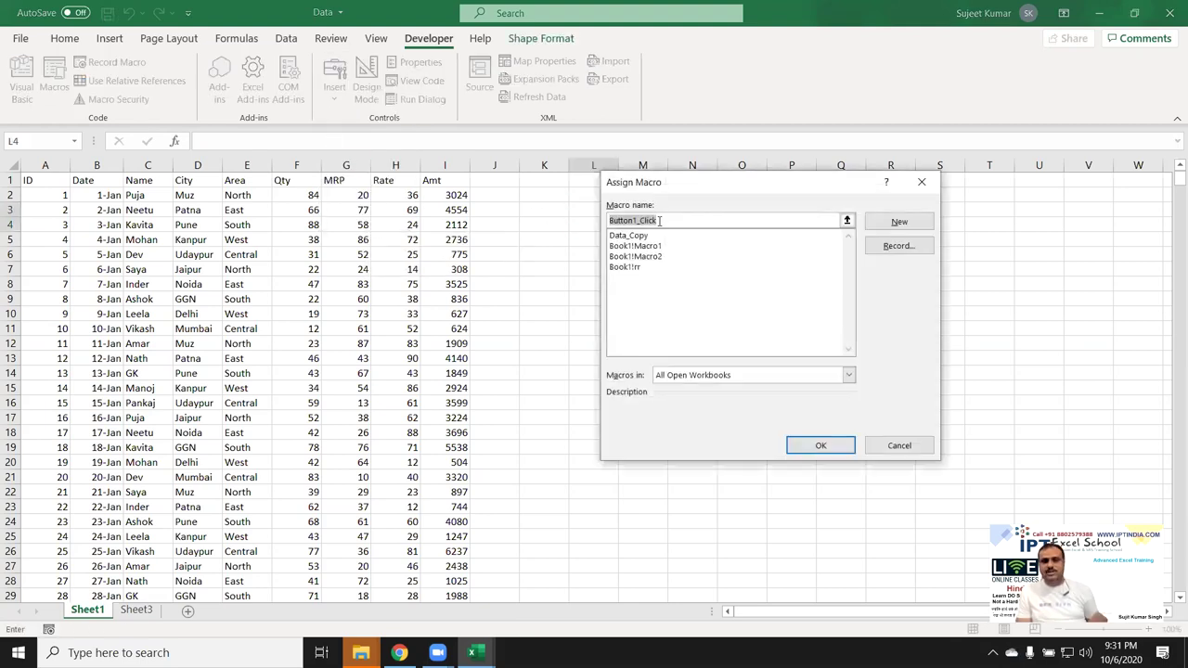
pyautogui.click(658, 236)
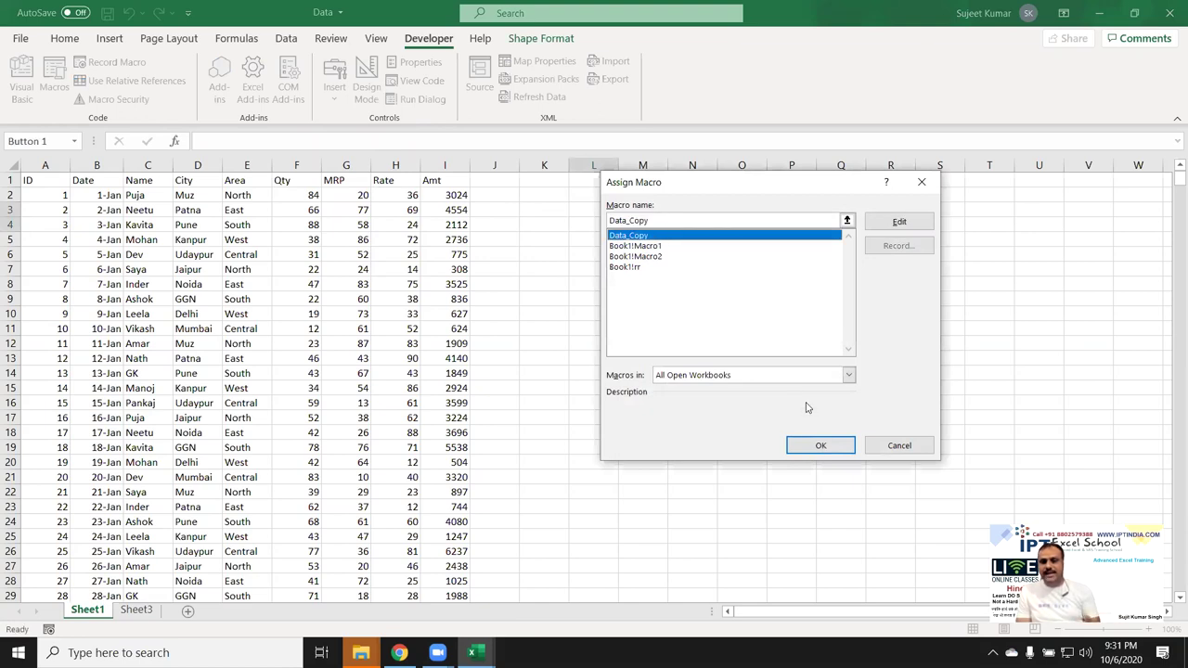
pyautogui.click(827, 446)
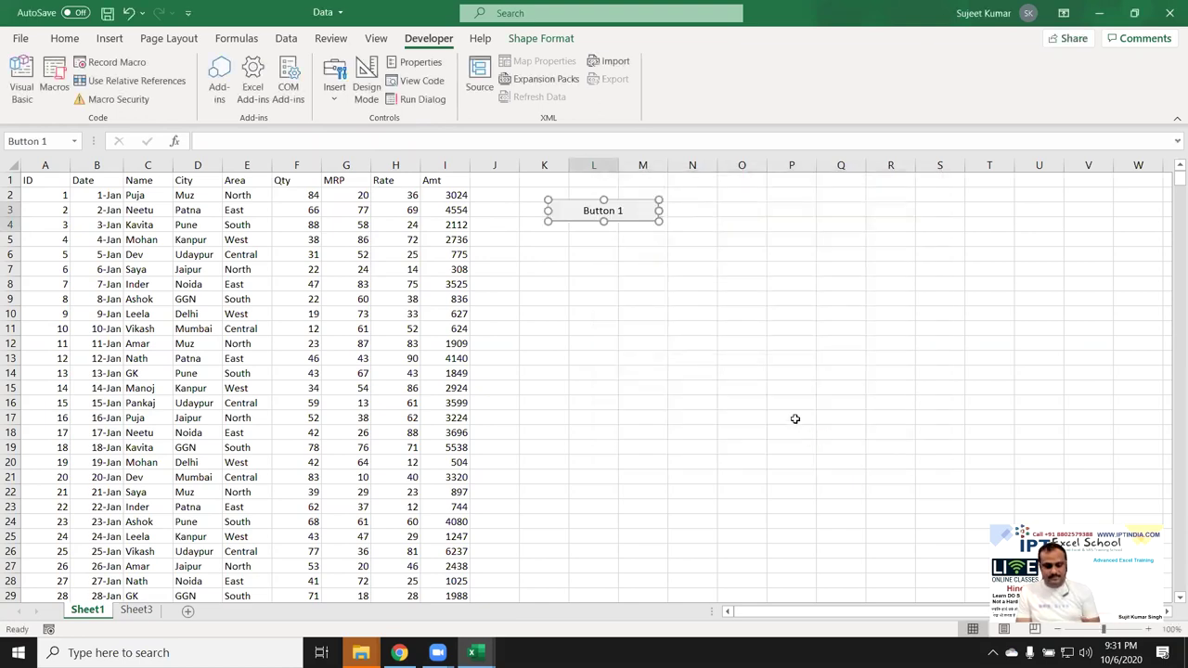
# Change the new button's caption to Run.
pyautogui.click(603, 210)
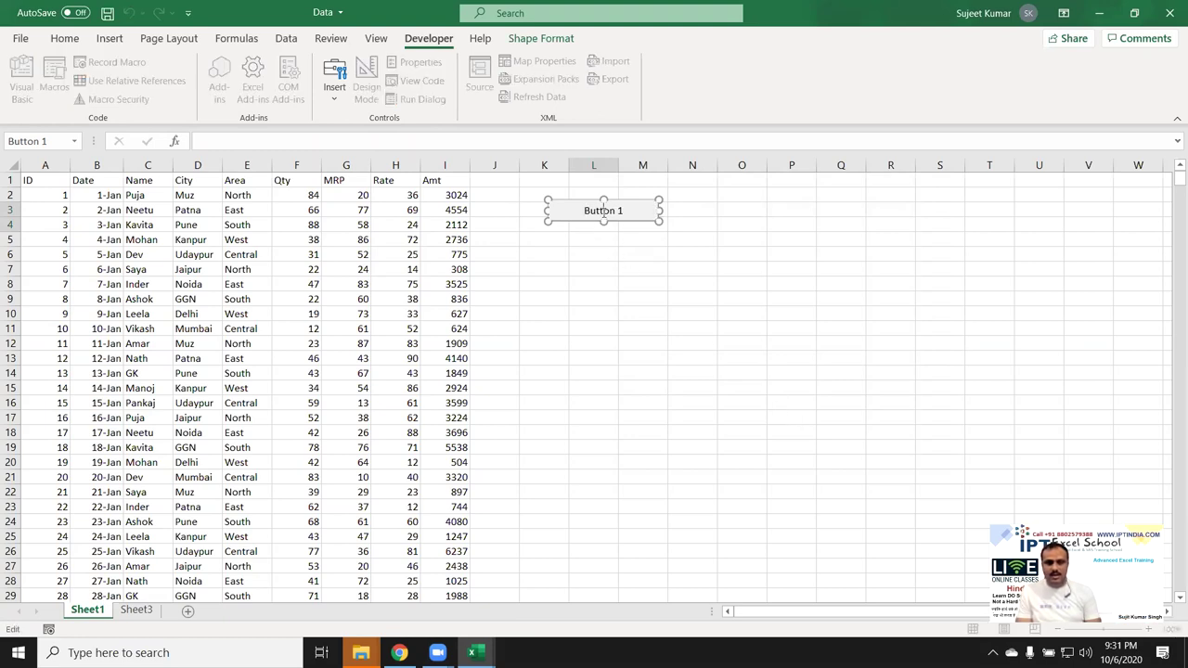
pyautogui.click(630, 215)
pyautogui.press('BackSpace')
pyautogui.press('BackSpace')
pyautogui.press('BackSpace')
pyautogui.press('BackSpace')
pyautogui.press('BackSpace')
pyautogui.press('BackSpace')
pyautogui.press('BackSpace')
pyautogui.press('BackSpace')
pyautogui.write('R')
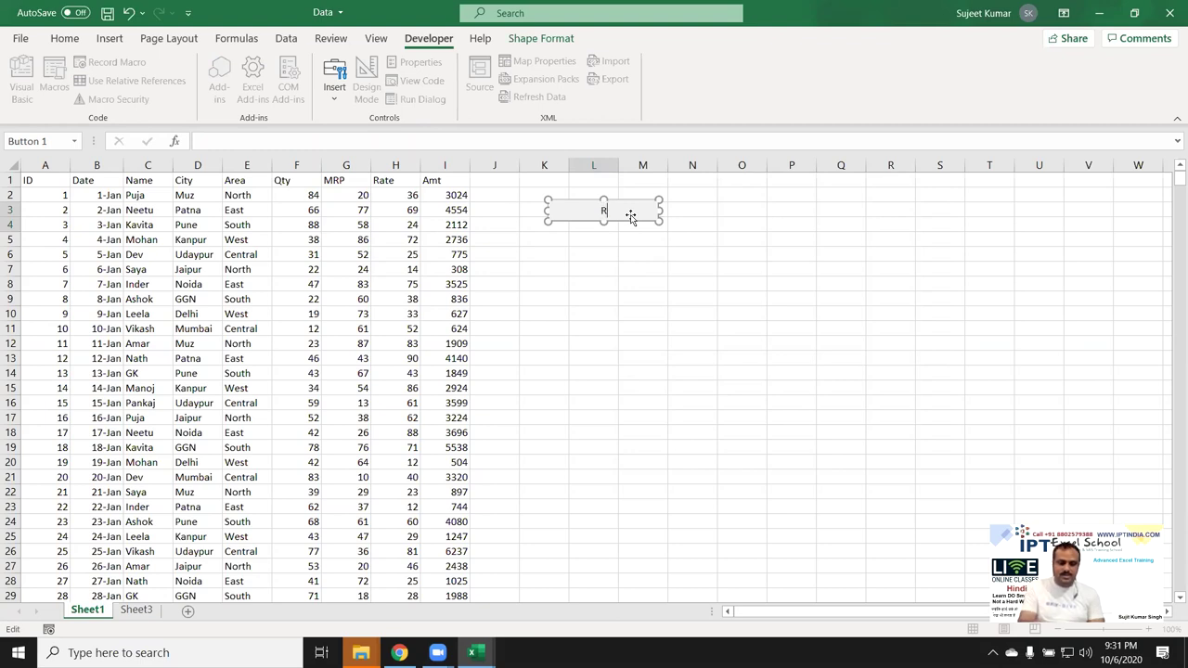
pyautogui.write('un')
pyautogui.press('Escape')
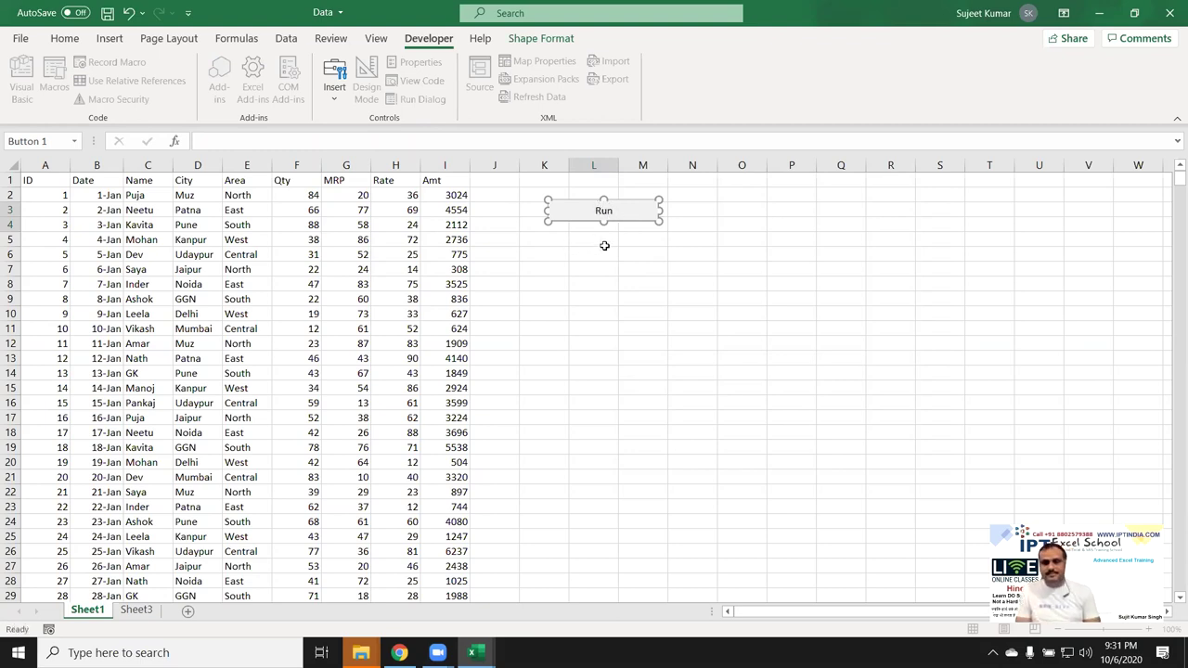
pyautogui.click(604, 248)
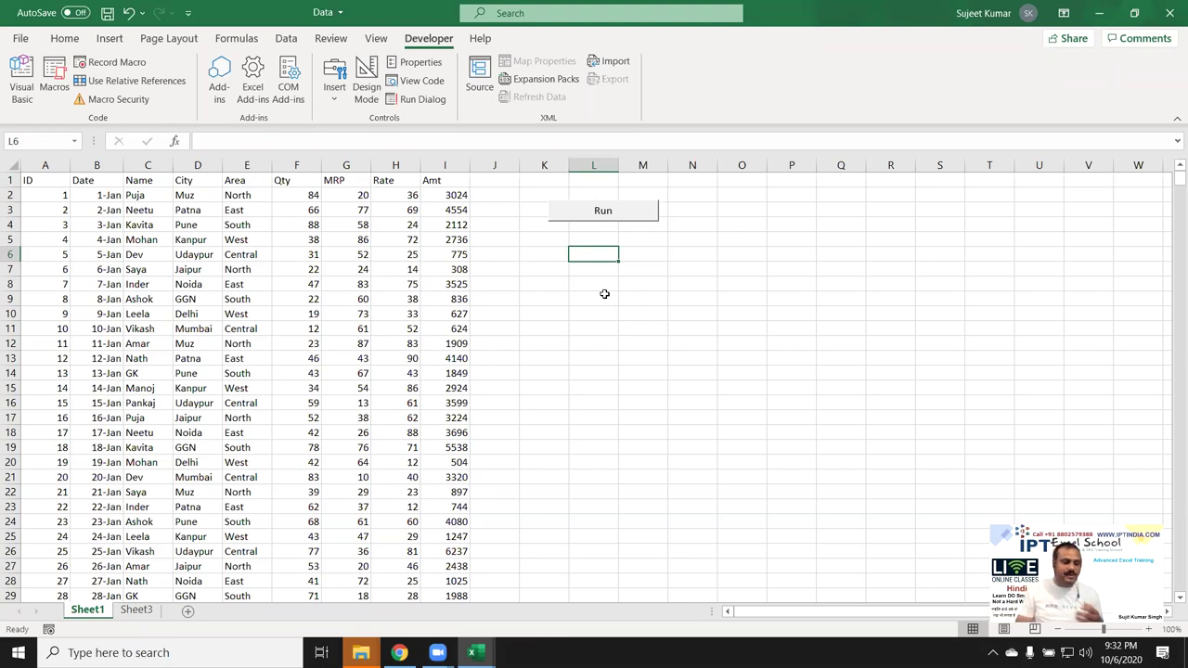
# Draw a rectangle below the Run button and give it an orange shape style.
pyautogui.click(136, 40)
pyautogui.scroll(1, 208, 117)
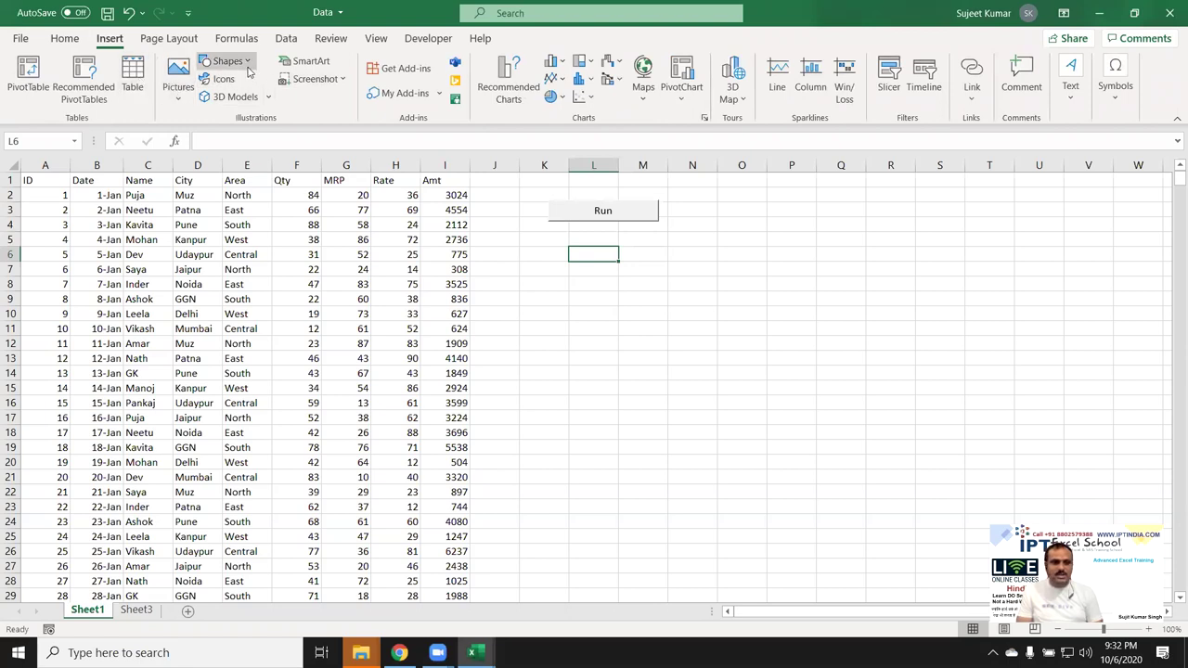
pyautogui.click(232, 61)
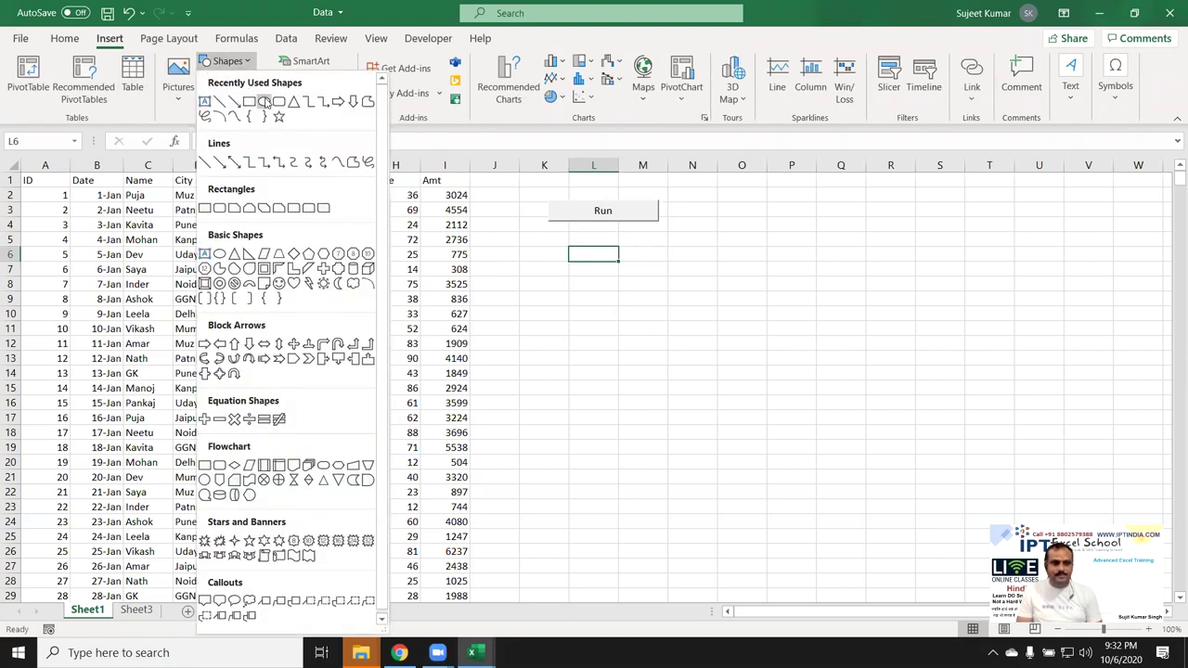
pyautogui.click(278, 101)
pyautogui.moveTo(583, 267); pyautogui.dragTo(730, 302)
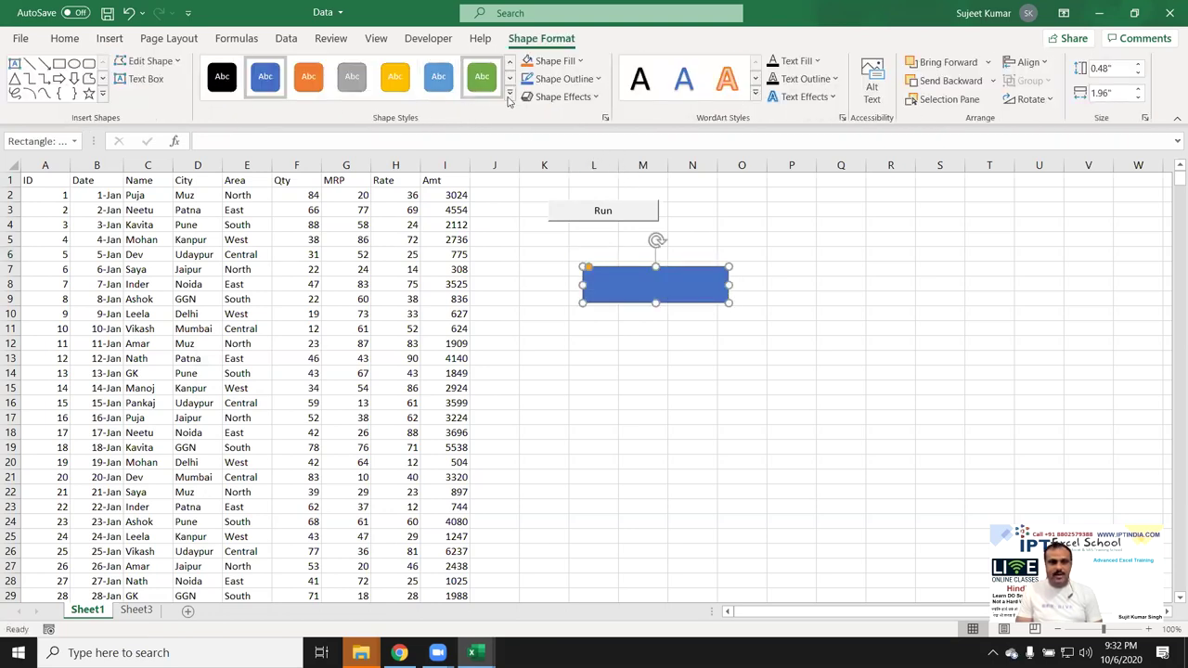
pyautogui.click(509, 91)
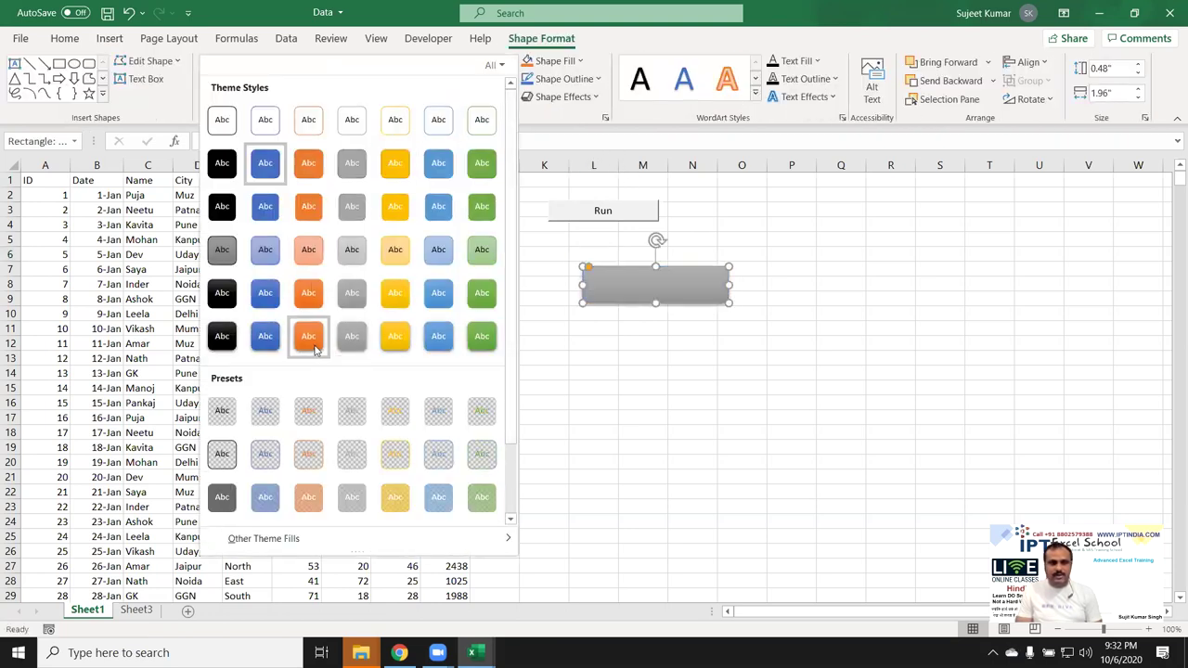
pyautogui.click(314, 341)
# Label the rectangle Run and centre the text horizontally and vertically.
pyautogui.write('Run')
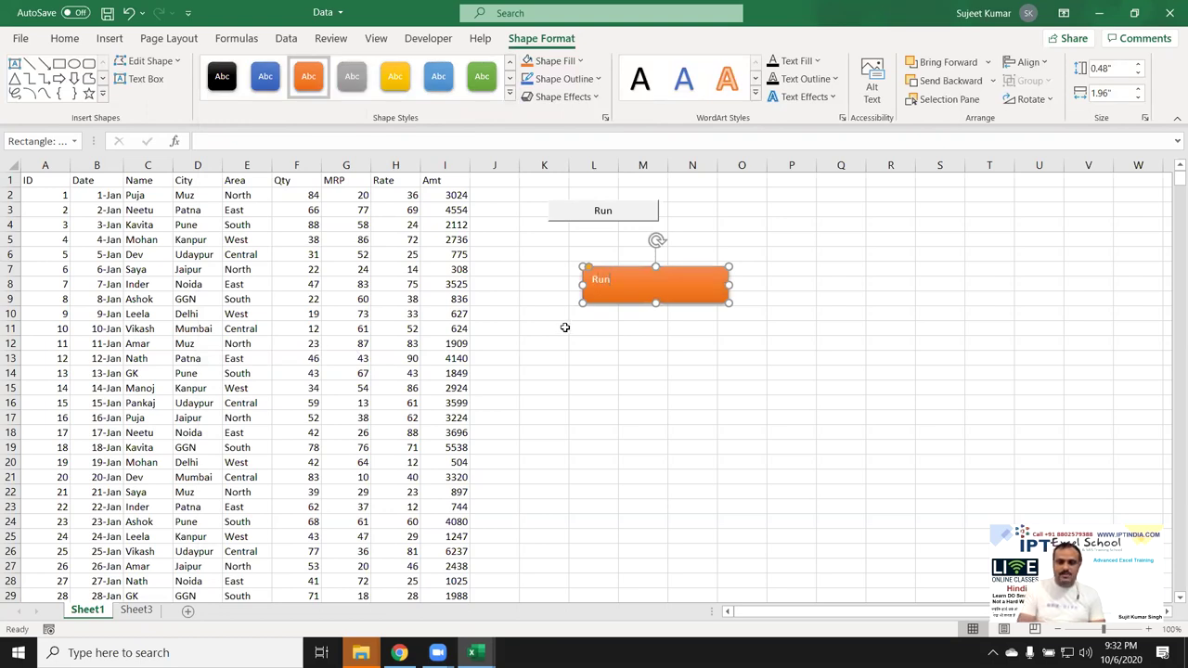
pyautogui.click(556, 353)
pyautogui.click(615, 295)
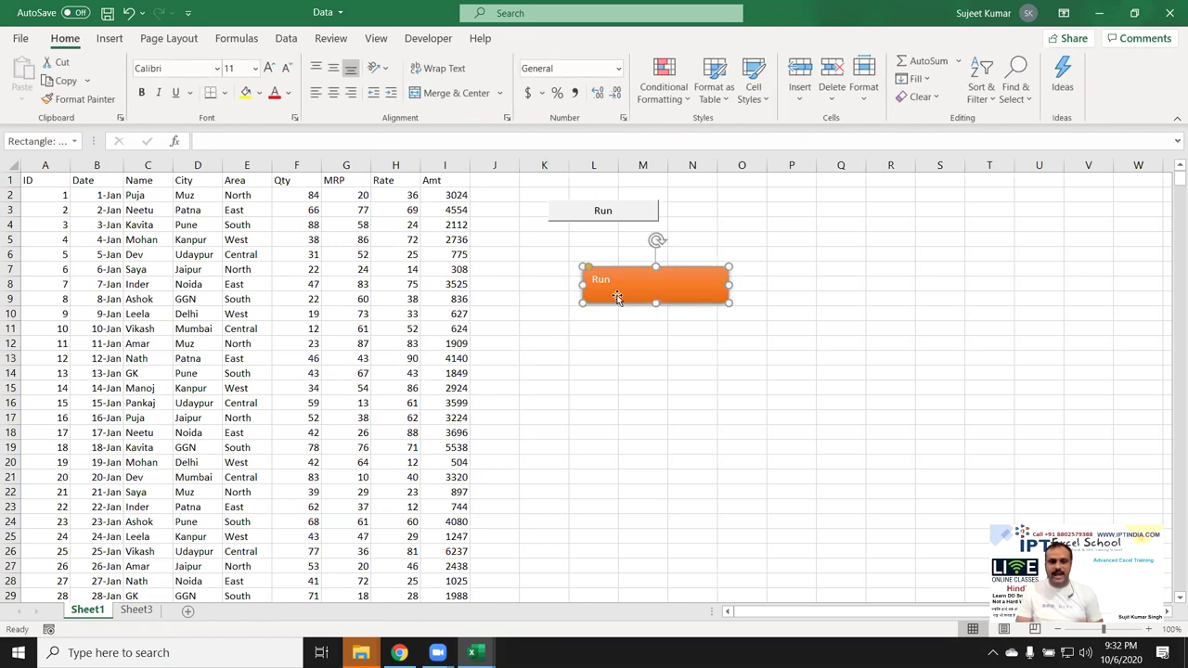
pyautogui.click(278, 38)
pyautogui.click(65, 38)
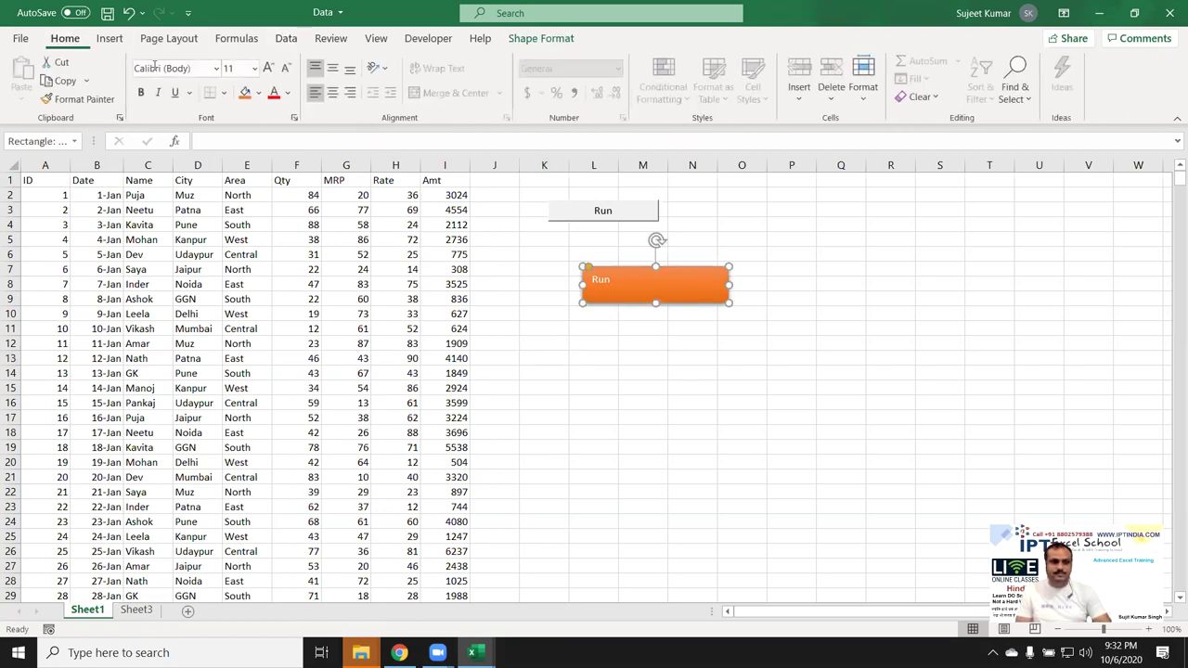
pyautogui.click(332, 93)
pyautogui.click(332, 68)
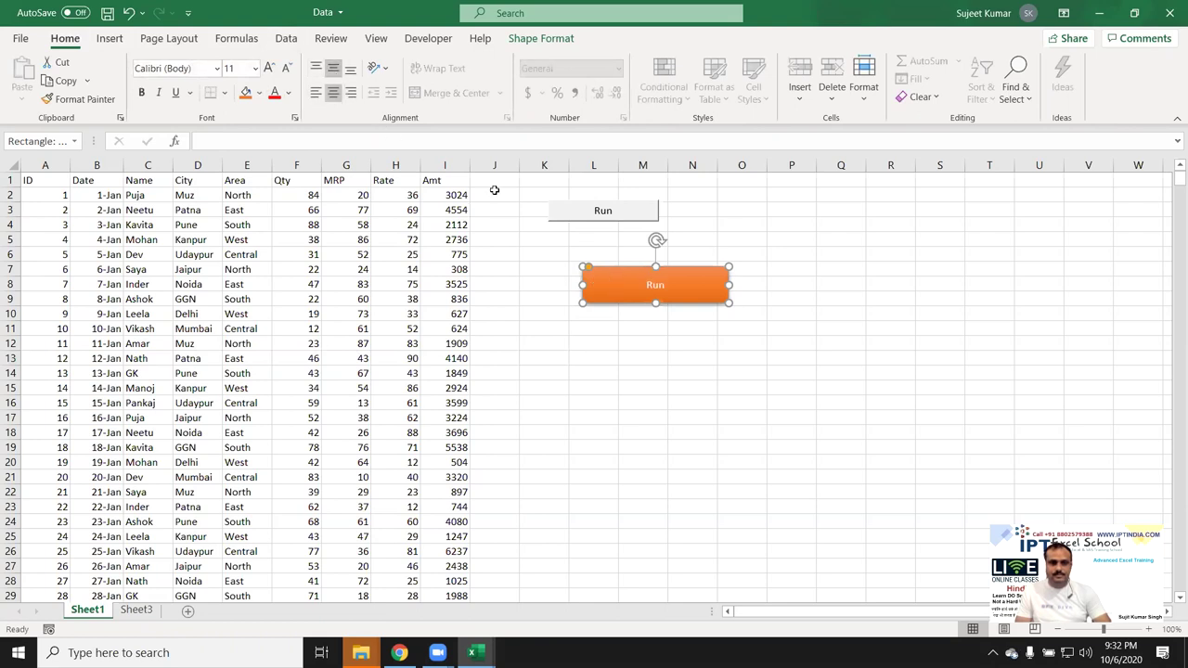
pyautogui.click(634, 358)
# Assign the Data_Copy macro to the orange Run shape and run it.
pyautogui.click(631, 295)
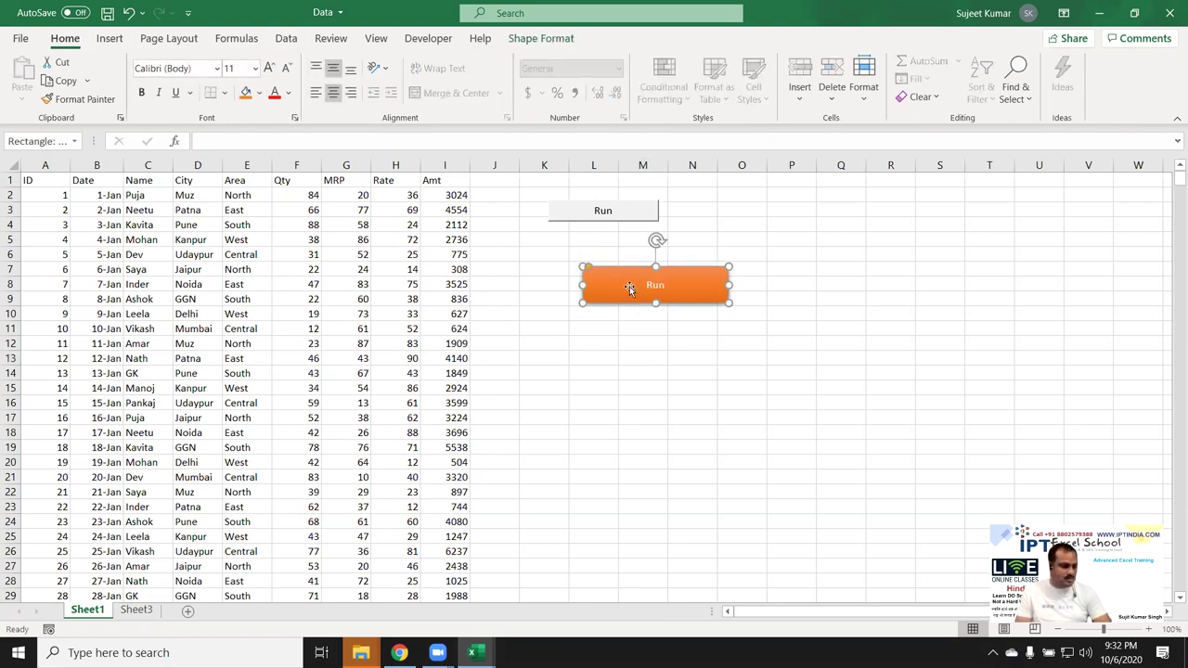
pyautogui.rightClick(629, 293)
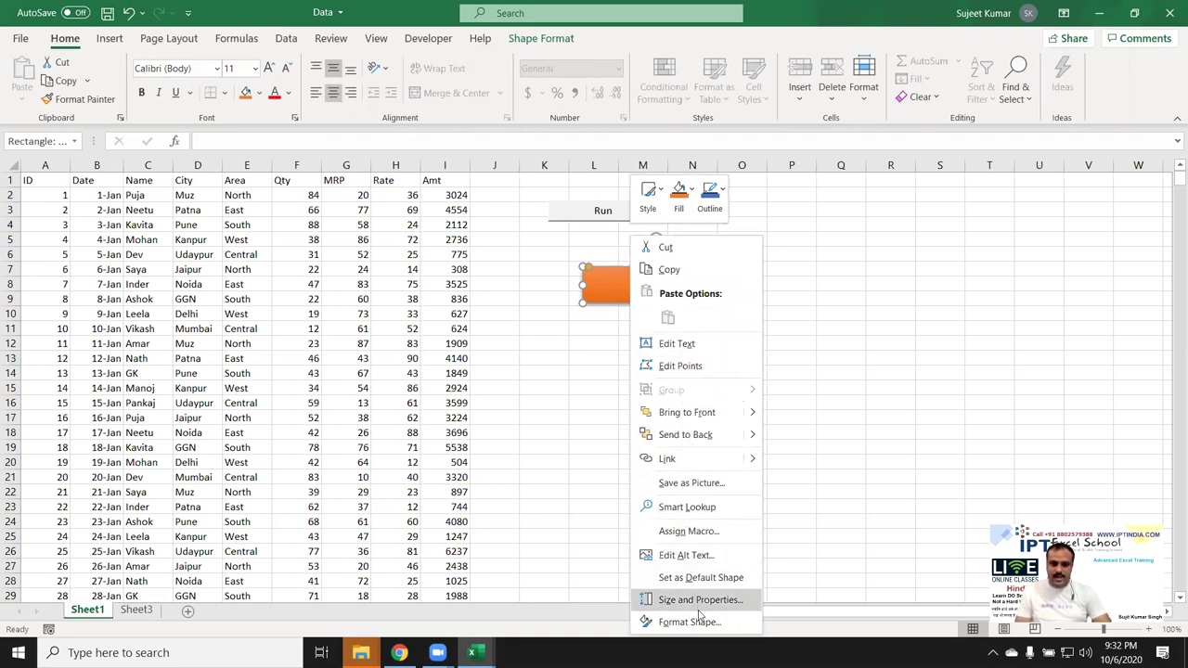
pyautogui.click(684, 534)
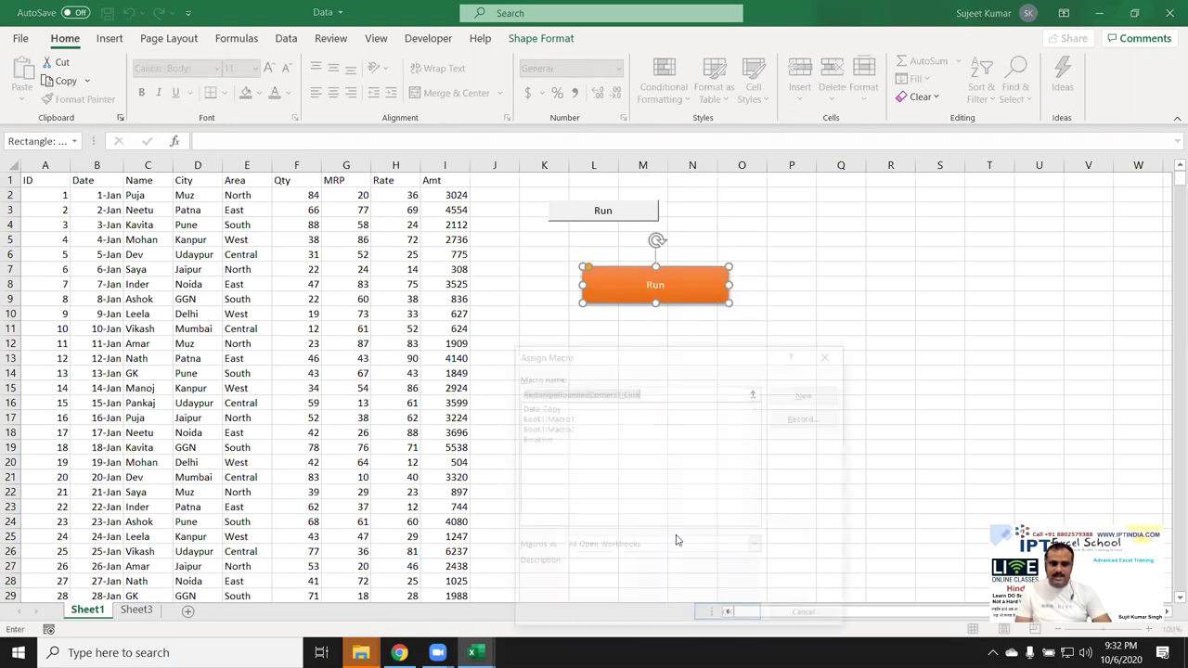
pyautogui.click(538, 406)
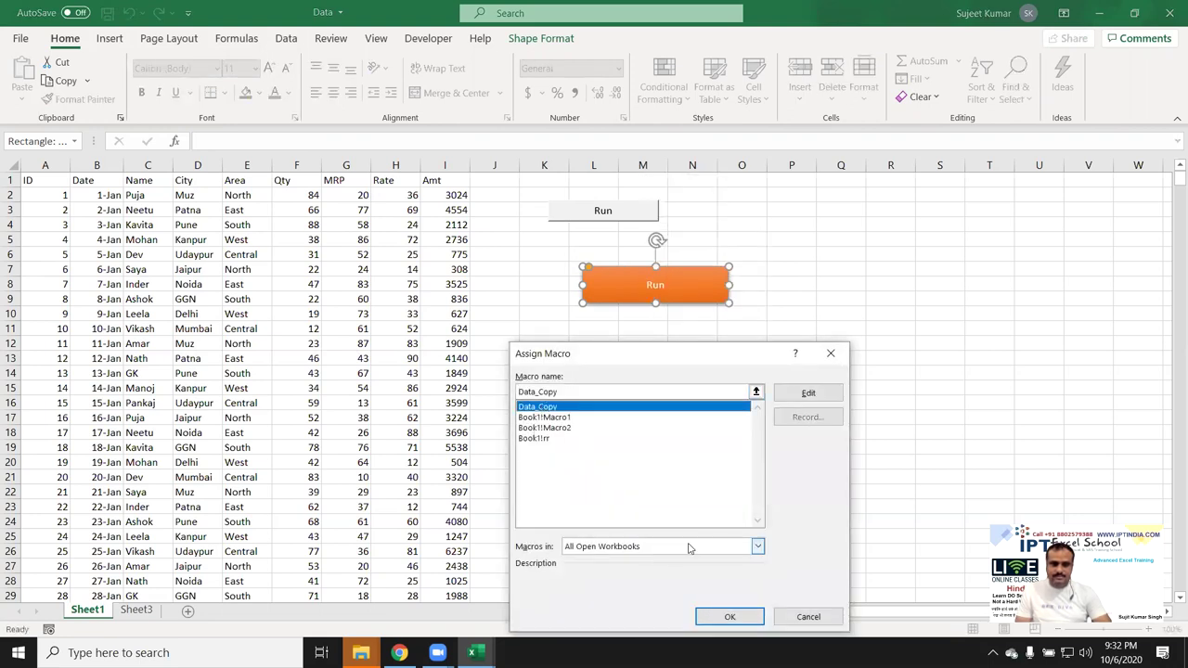
pyautogui.click(731, 617)
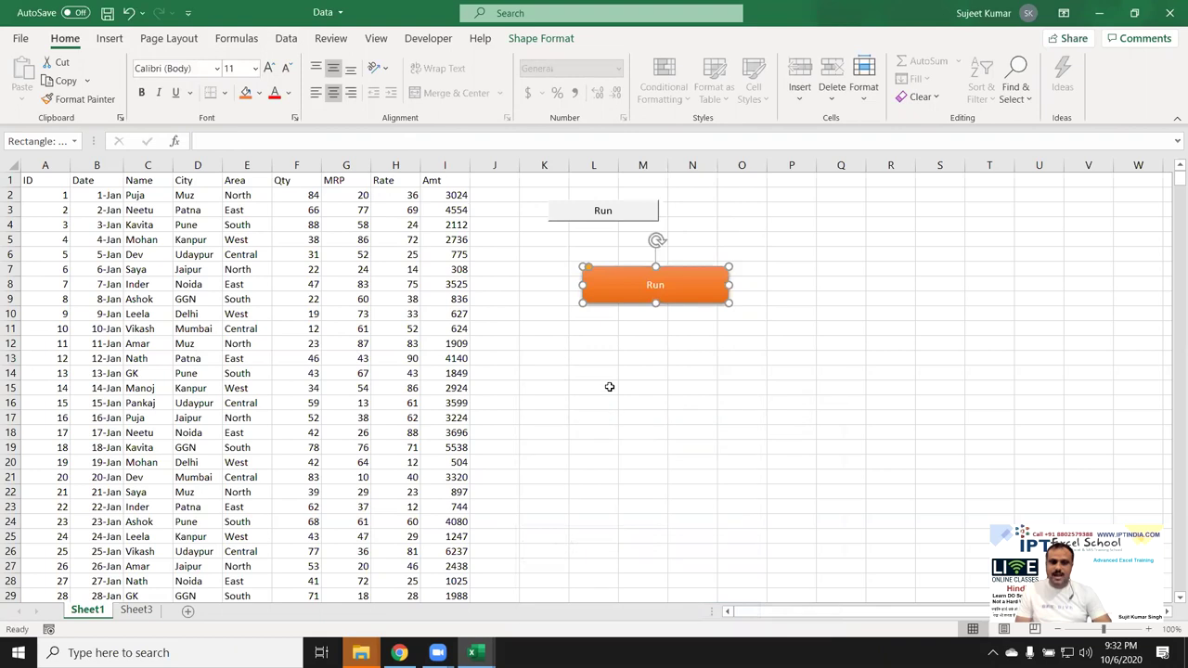
pyautogui.click(608, 388)
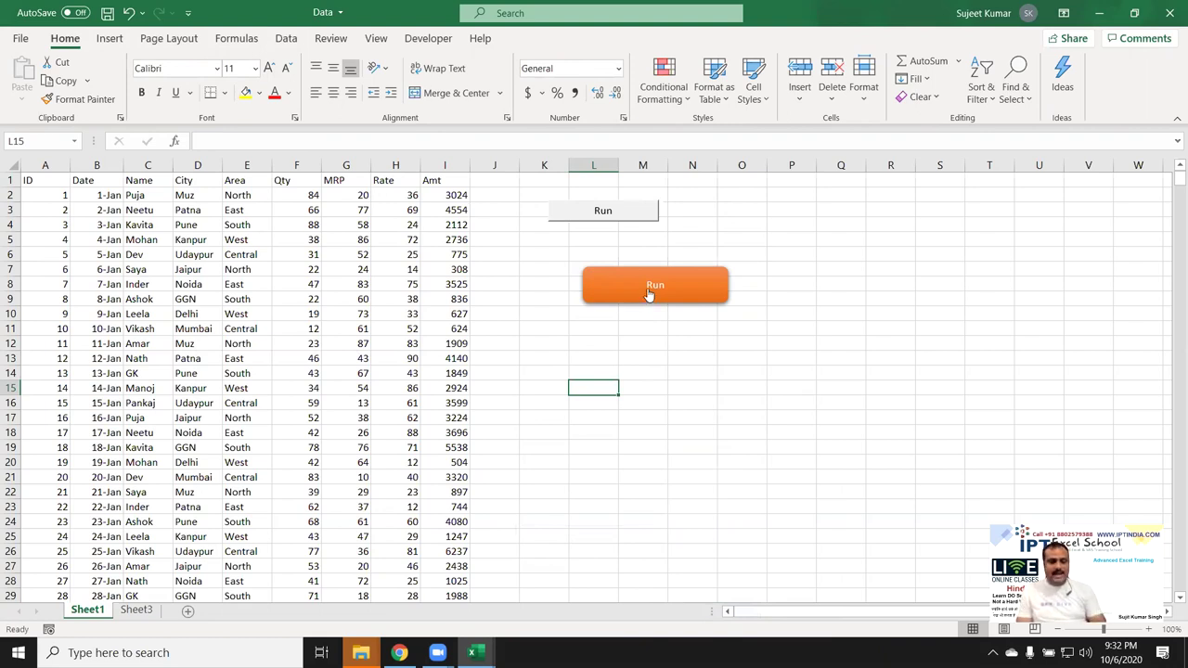
pyautogui.click(648, 294)
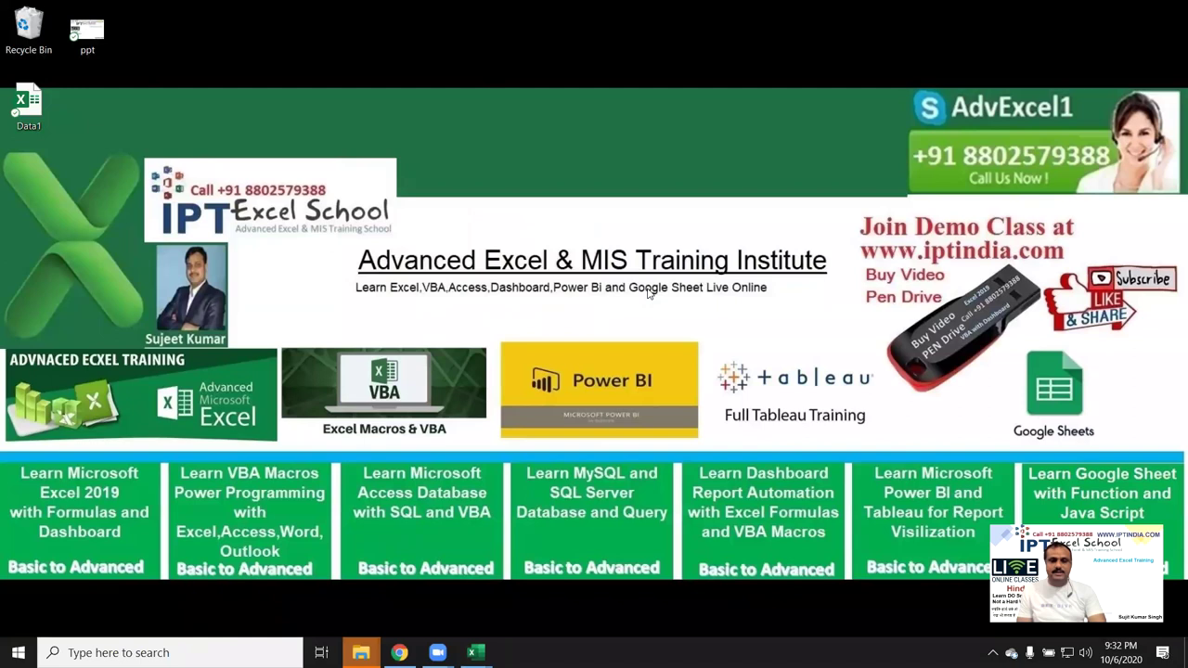